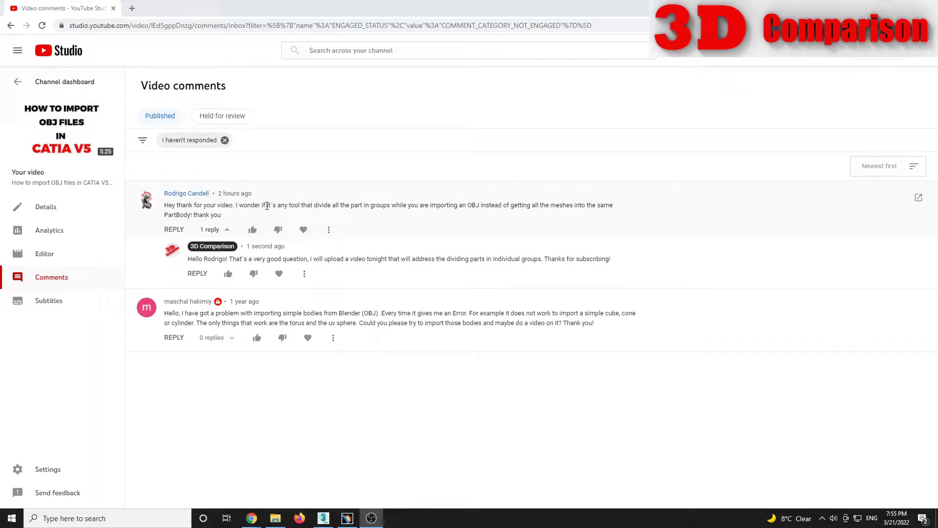
Step: Switch to 3ds Max and open the PoliceCar scene from the masina_obj folder, with gamma/LUT correction disabled as in the file
left_click_drag(311, 206, 337, 205)
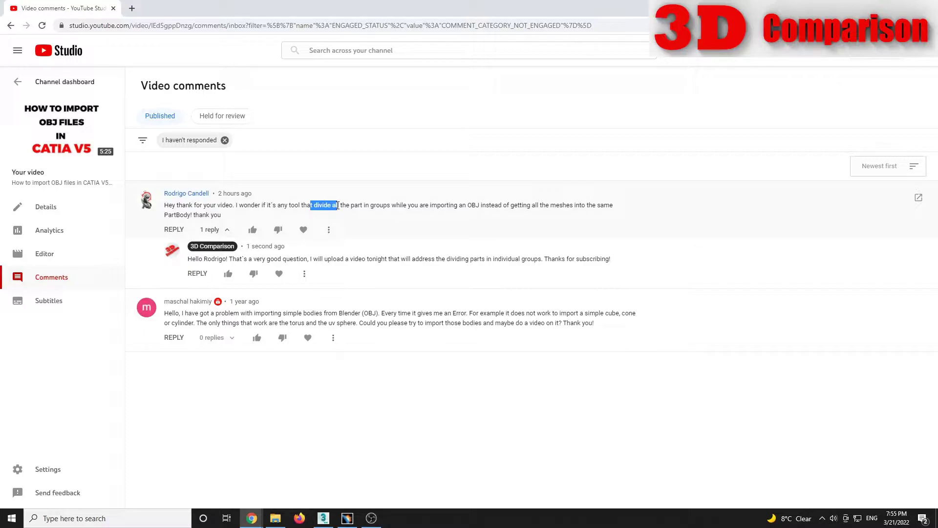
left_click(324, 519)
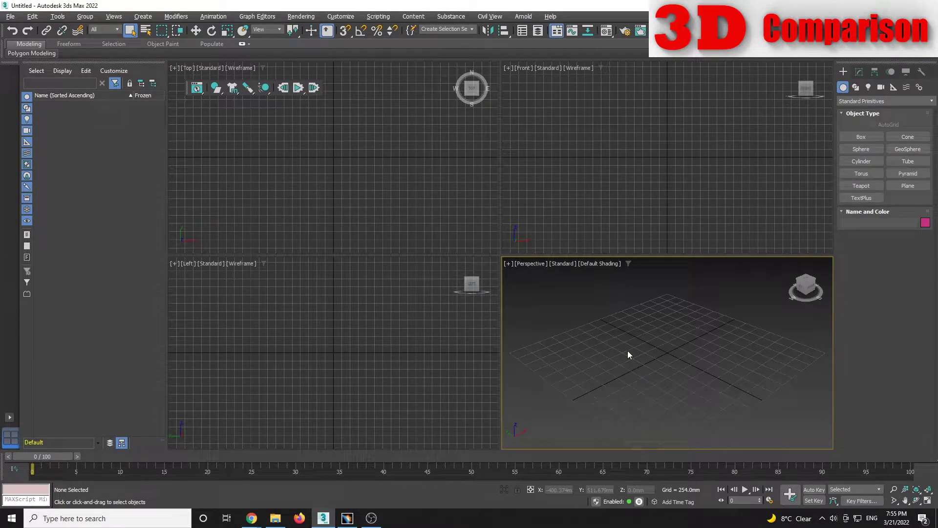
left_click(275, 518)
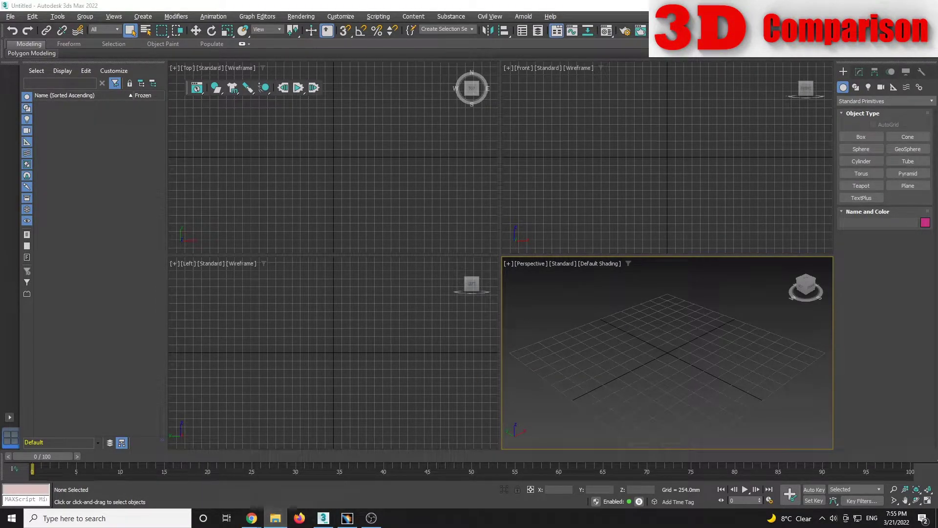
left_click_drag(1, 112, 352, 41)
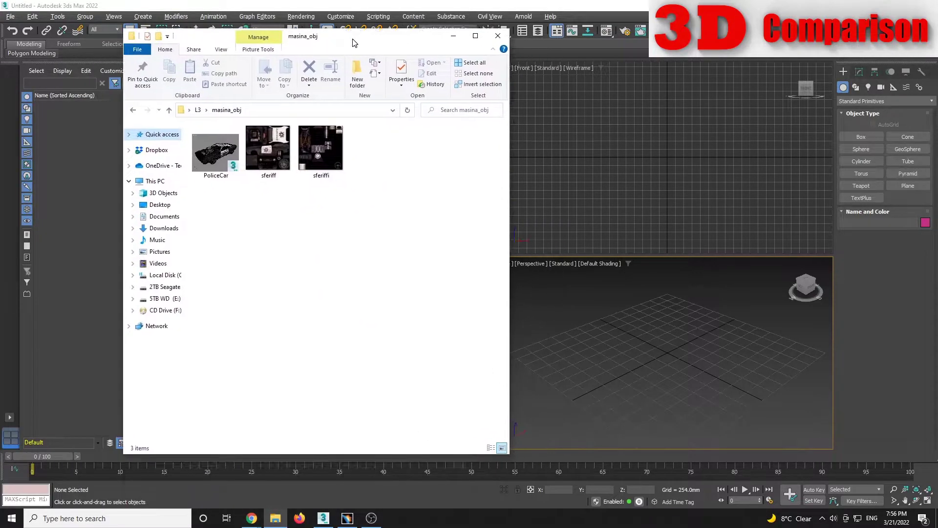
left_click(207, 153)
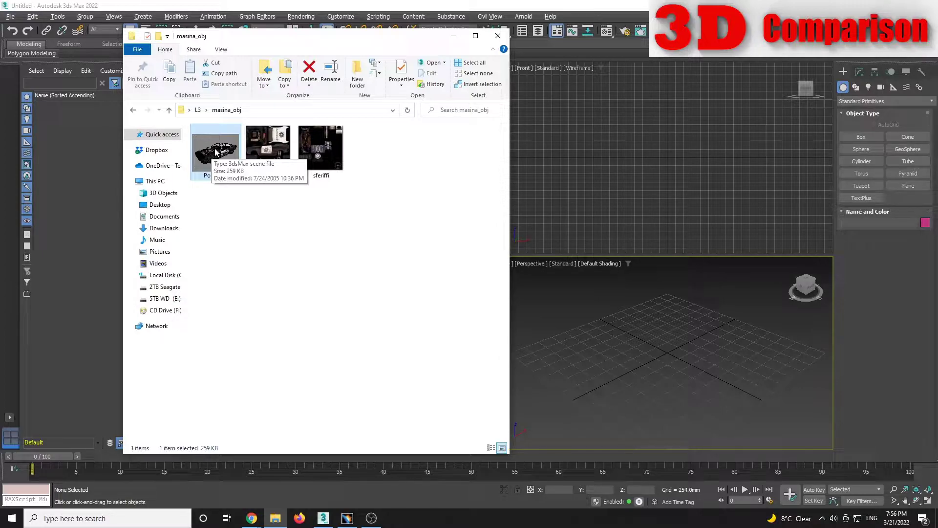
left_click_drag(216, 152, 591, 341)
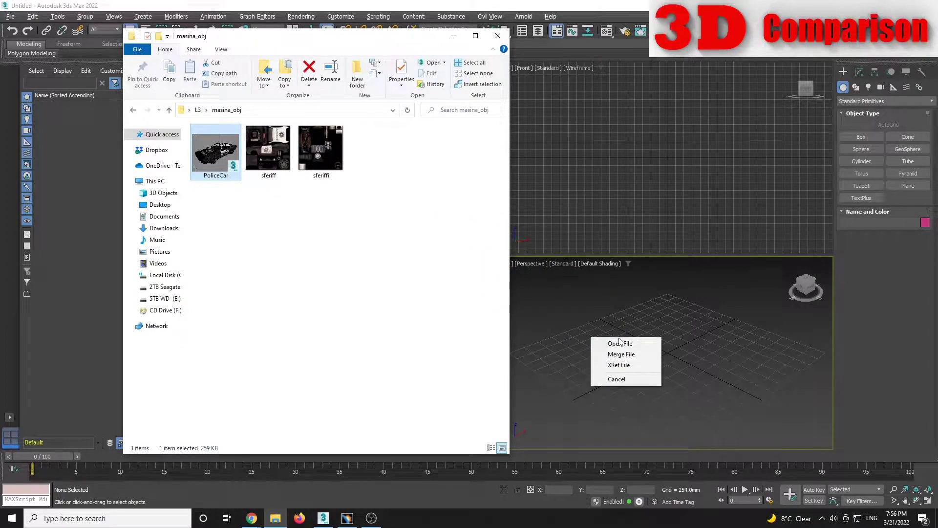
left_click(620, 342)
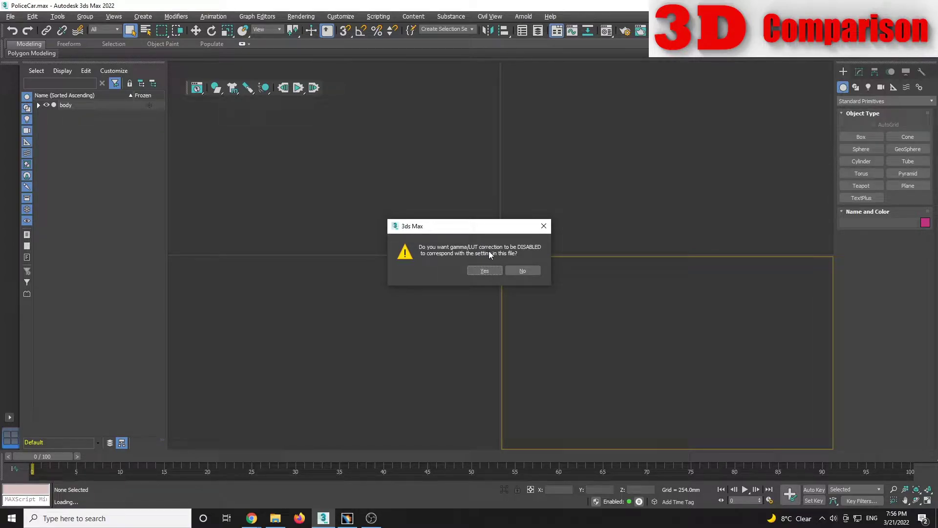
left_click(490, 270)
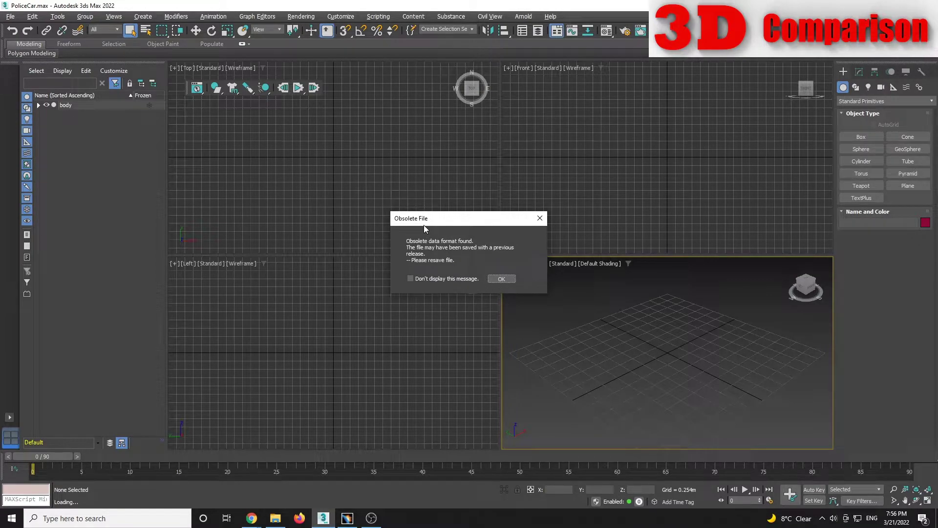
left_click(502, 277)
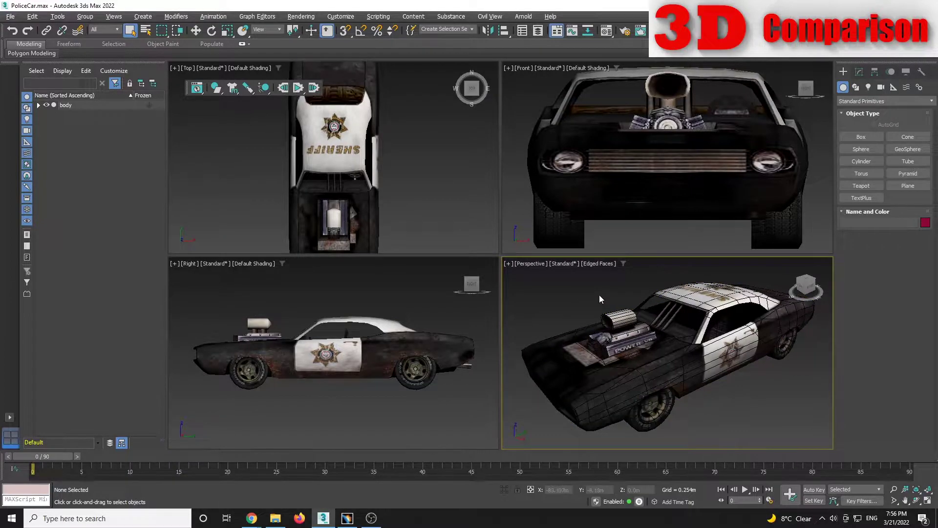
Step: Maximize the Perspective viewport and expand the body hierarchy, then select the body object
key("alt+w")
middle_click_drag(573, 285, 573, 260, "alt")
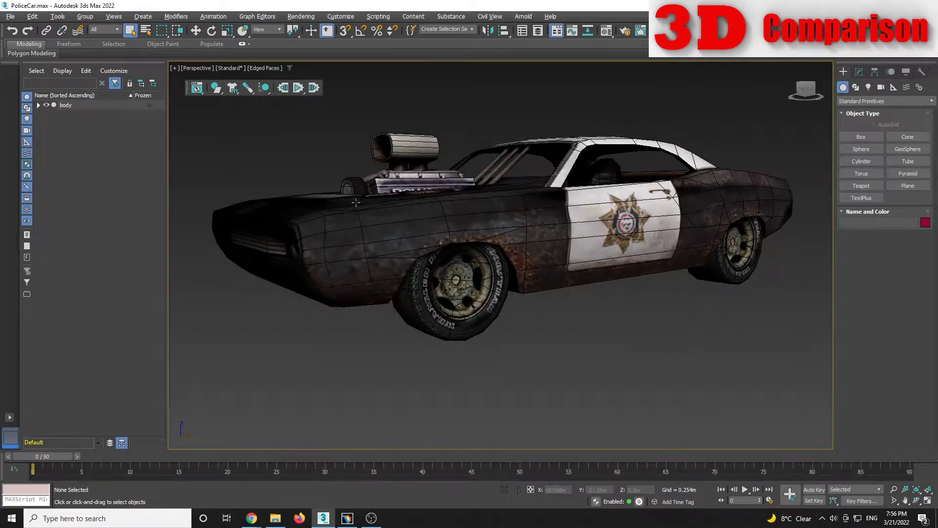
left_click(38, 105)
left_click(76, 107)
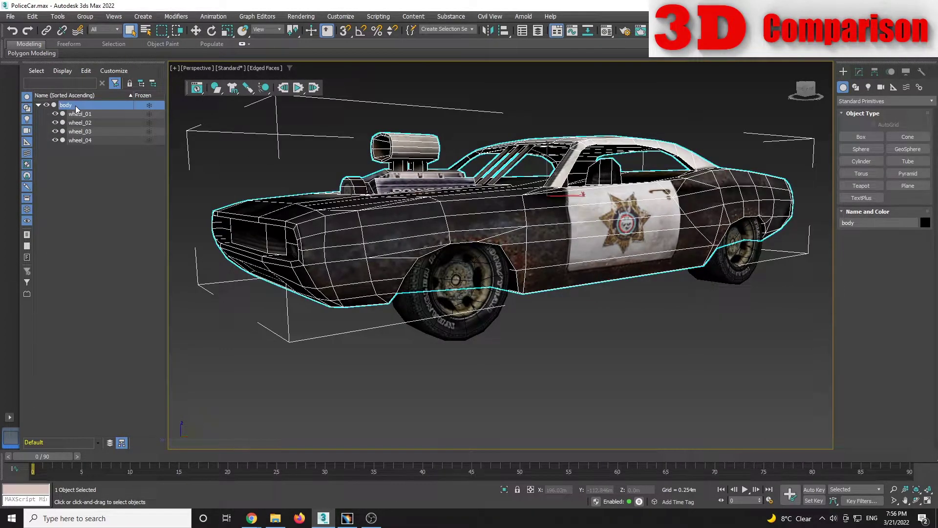
Step: Select the car's wheels one after another in the viewport to check that each is a separate object
middle_click_drag(484, 207, 491, 246, "alt")
left_click(470, 326)
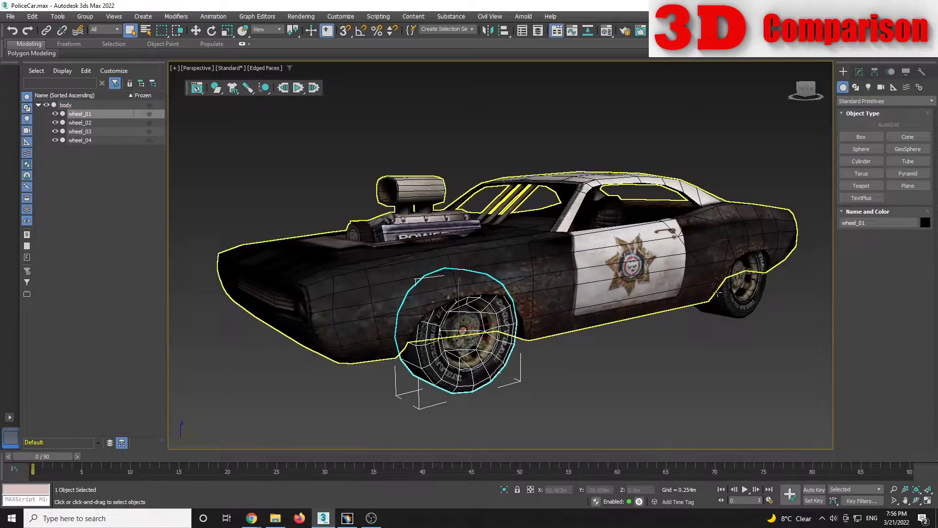
left_click(745, 288)
mouse_move(426, 297)
middle_mouse_down("alt")
mouse_move(504, 283)
mouse_move(422, 288)
middle_mouse_up("alt")
left_click(571, 298)
scroll(423, 288, "down", 3)
left_click(554, 377)
middle_click_drag(653, 311, 589, 313, "alt")
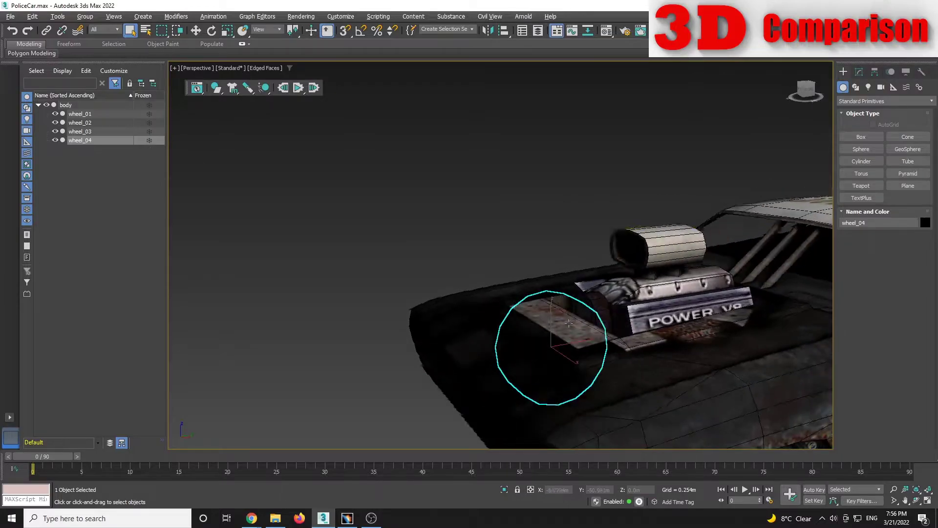
Step: Frame the car body, try moving it vertically and rotating it, and clear the selection
left_click(724, 302)
key("z")
key("w")
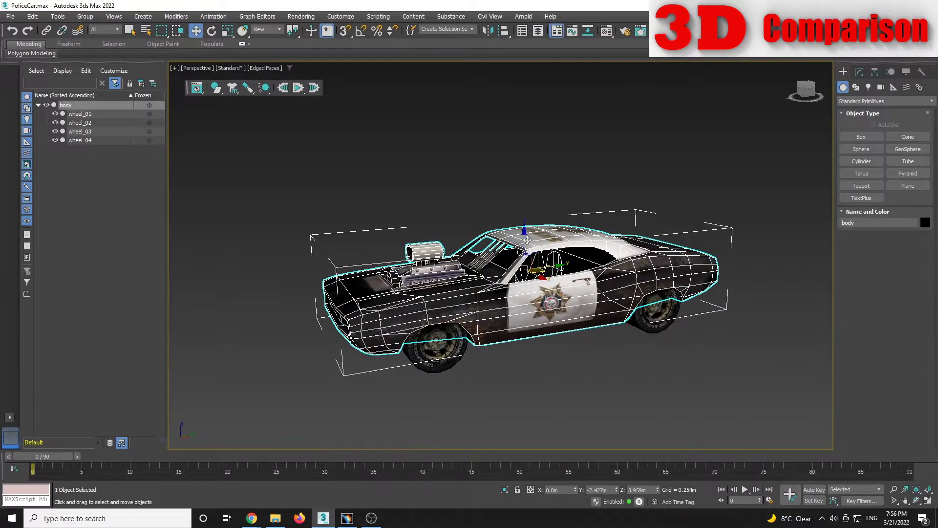
scroll(521, 221, "down", 1)
left_click_drag(521, 221, 521, 246)
key("e")
mouse_move(529, 279)
left_mouse_down()
mouse_move(551, 275)
mouse_move(529, 276)
left_mouse_up()
left_click(525, 369)
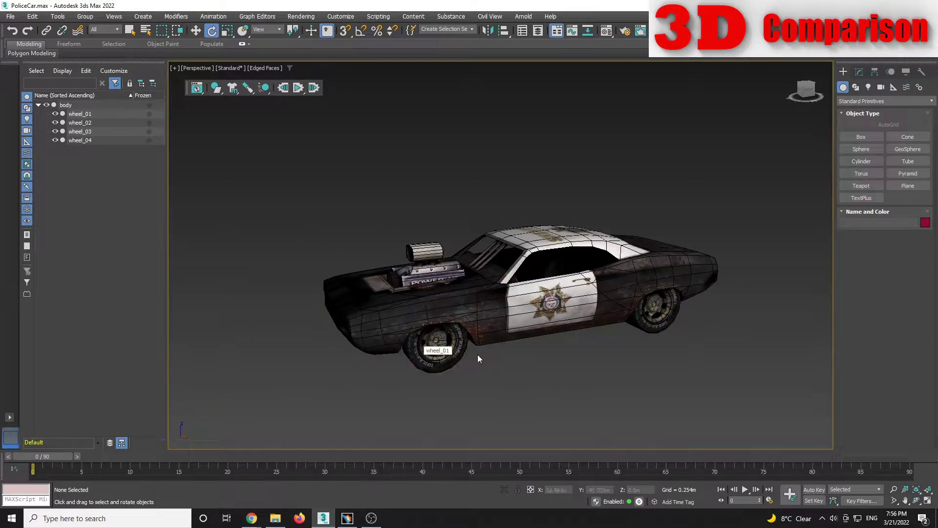
Step: Examine the front wheel wheel_01 up close and the whole car from several angles
middle_click_drag(477, 354, 490, 280, "alt")
scroll(490, 284, "up", 5)
scroll(484, 313, "down", 2)
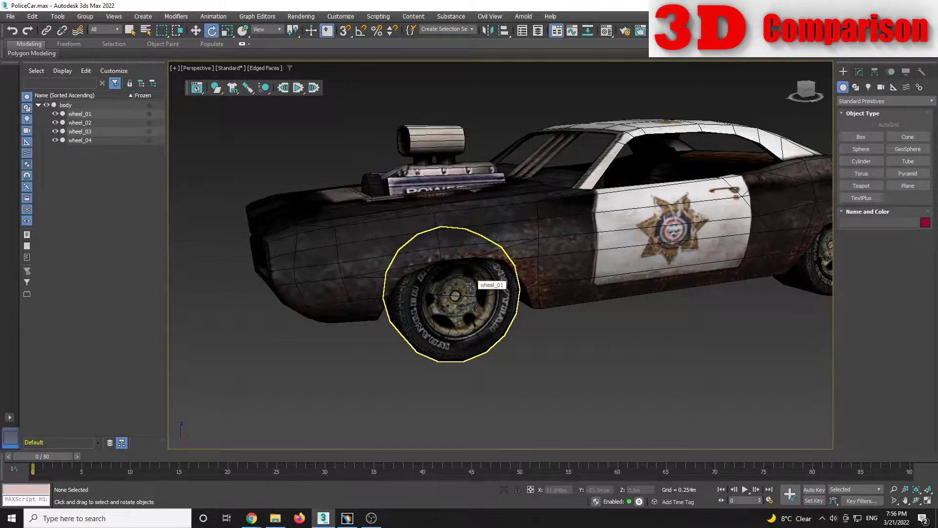
scroll(469, 287, "down", 2)
middle_click_drag(513, 272, 618, 284, "alt")
middle_click_drag(618, 284, 498, 233)
scroll(499, 234, "down", 2)
Step: Select the whole car with its wheels and clone it as a copy placed beside the original
left_click_drag(363, 151, 684, 360)
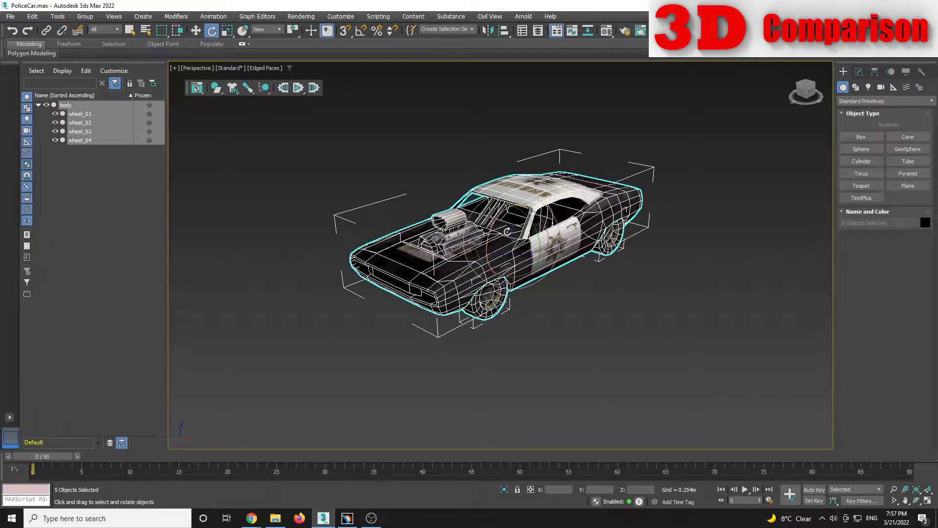
key("w")
left_click_drag(542, 253, 648, 297, "shift")
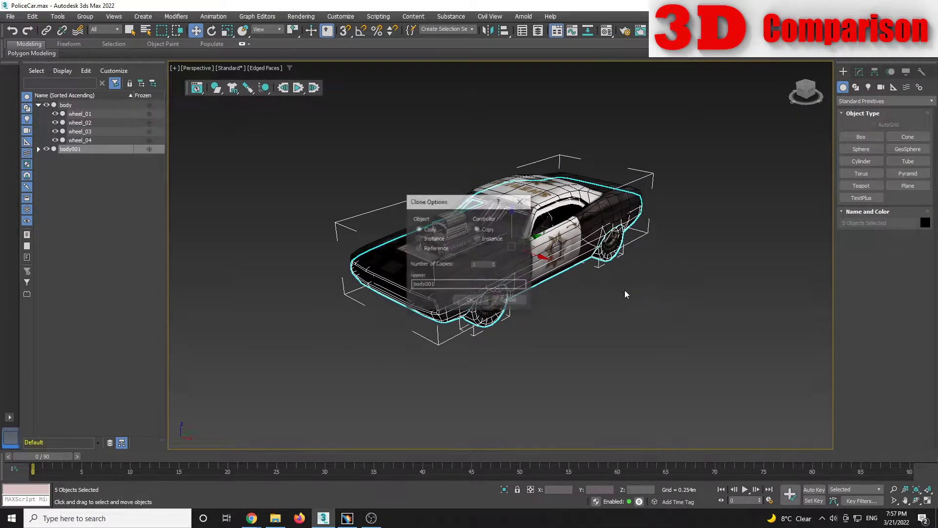
left_click(511, 300)
mouse_move(542, 252)
left_mouse_down("shift")
mouse_move(608, 242)
mouse_move(710, 291)
left_mouse_up("shift")
left_click(470, 302)
middle_click_drag(742, 356, 589, 337)
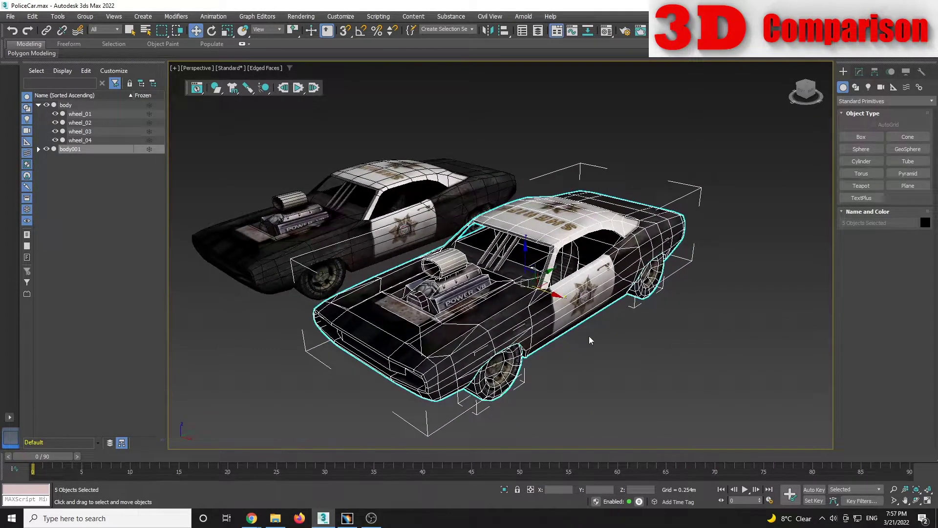
Step: Assign the plain grey 3 - Default material to the cloned car and clear the selection
key("m")
left_click(264, 104)
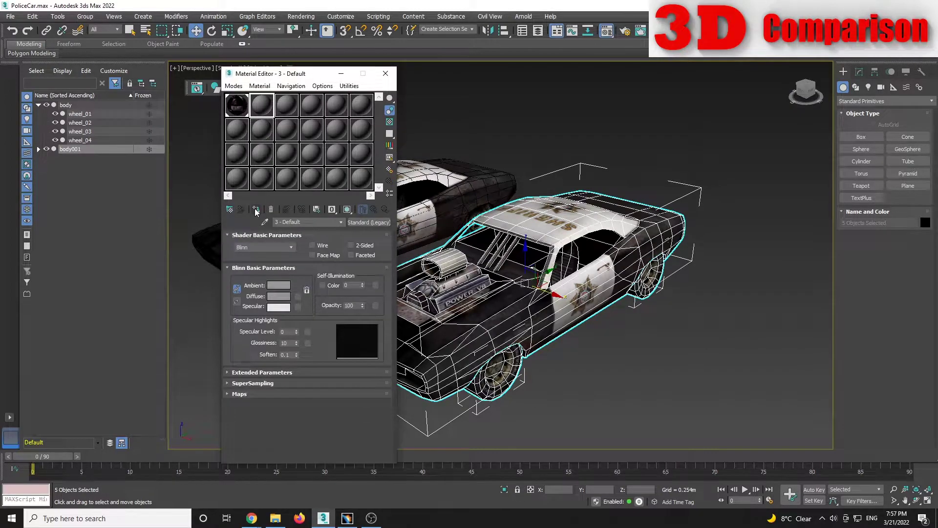
left_click(256, 209)
left_click(391, 76)
left_click(649, 323)
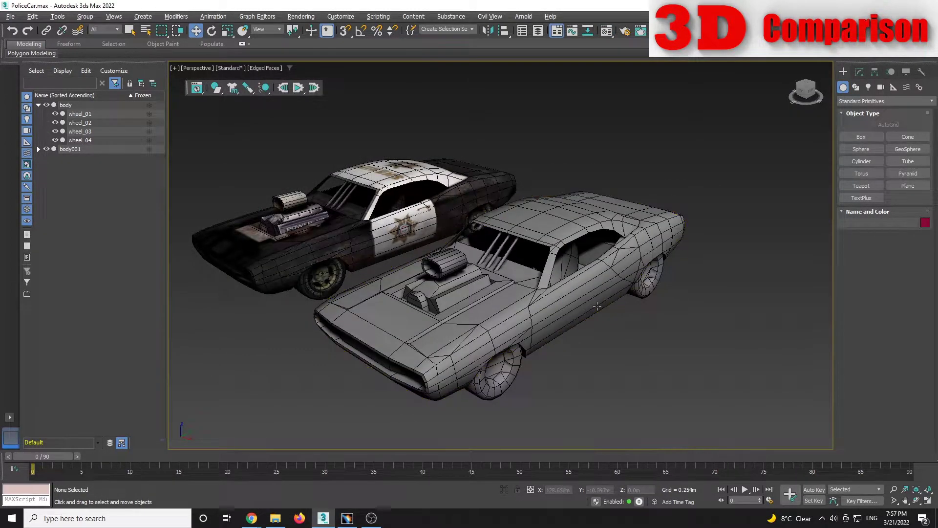
Step: Show the Perspective viewport in Default Shading without edged faces and examine the cloned body's windshield pillar
key("F3")
key("F3")
scroll(542, 288, "up", 8)
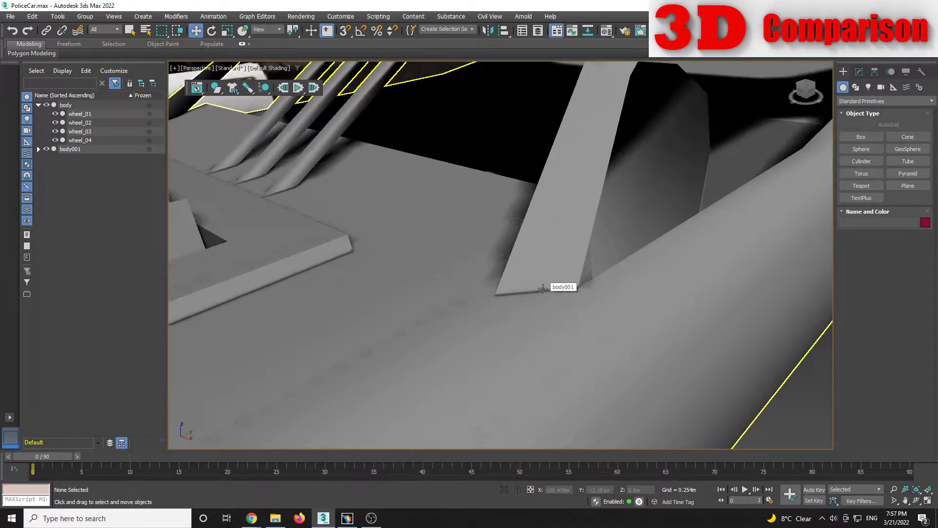
scroll(542, 289, "down", 8)
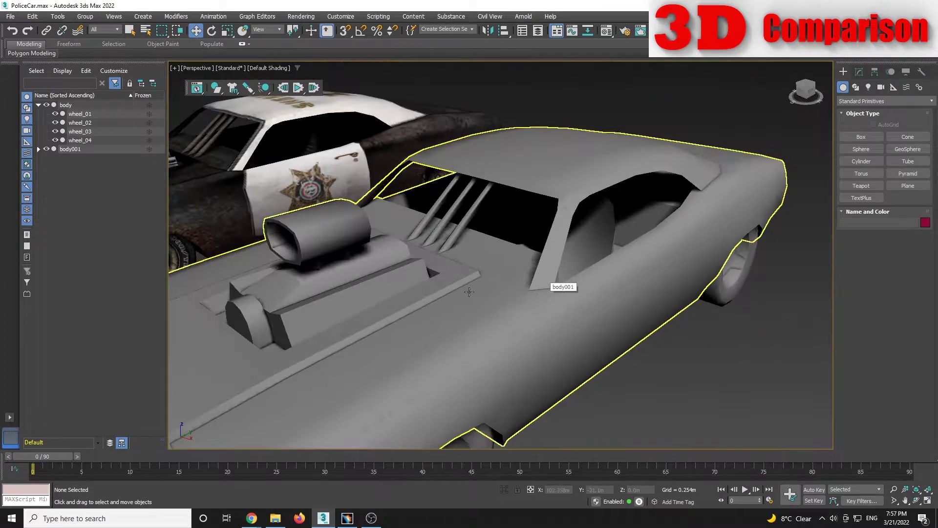
Step: Set the Perspective viewport to Performance quality and examine the engine block on the cloned car
left_click(232, 69)
left_click(266, 120)
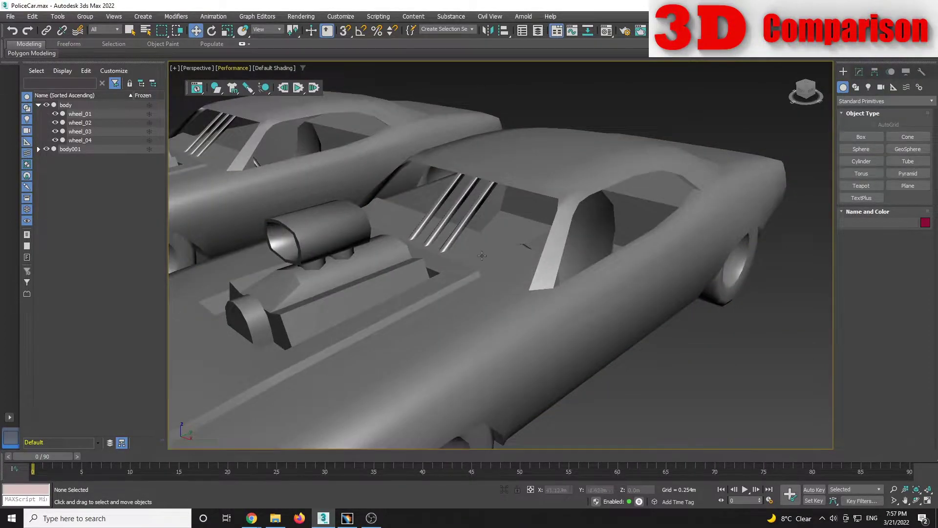
scroll(506, 279, "down", 4)
middle_click_drag(518, 273, 549, 280, "alt")
scroll(549, 280, "up", 4)
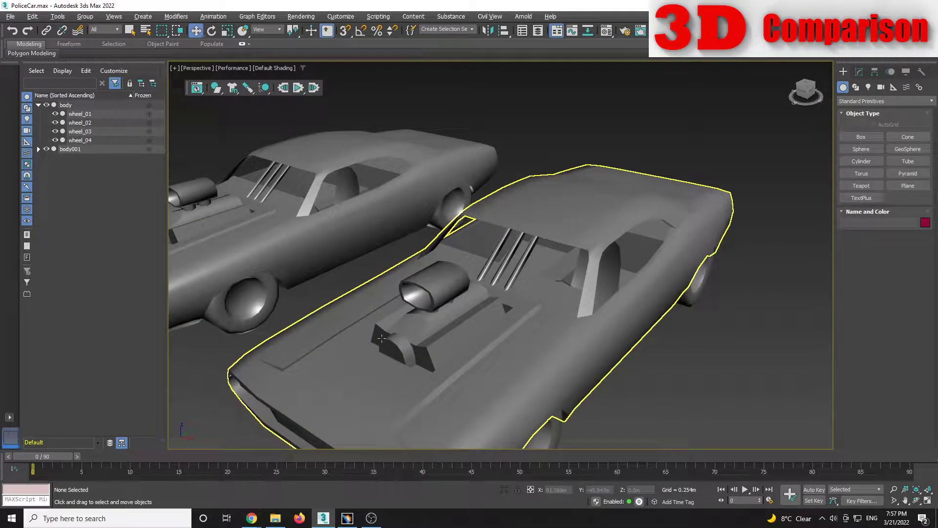
middle_click_drag(382, 337, 515, 247, "alt")
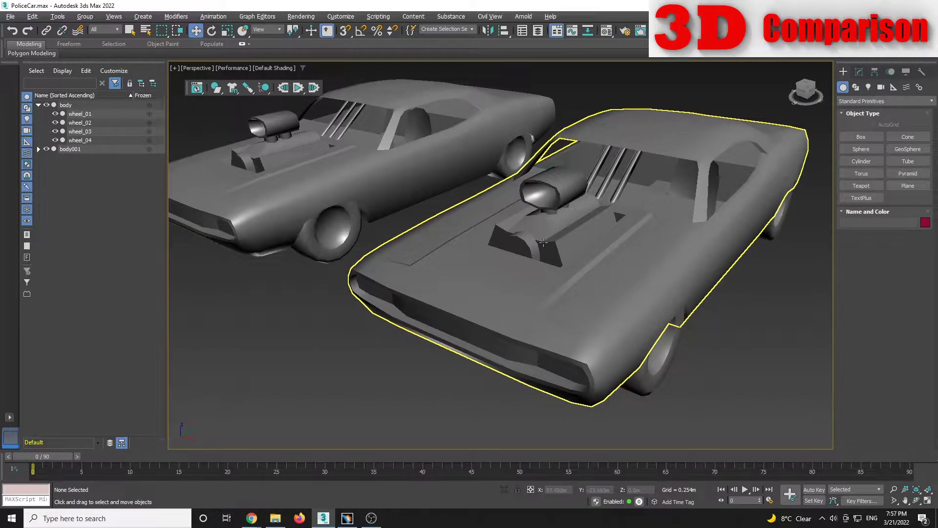
scroll(550, 235, "up", 3)
scroll(550, 236, "up", 1)
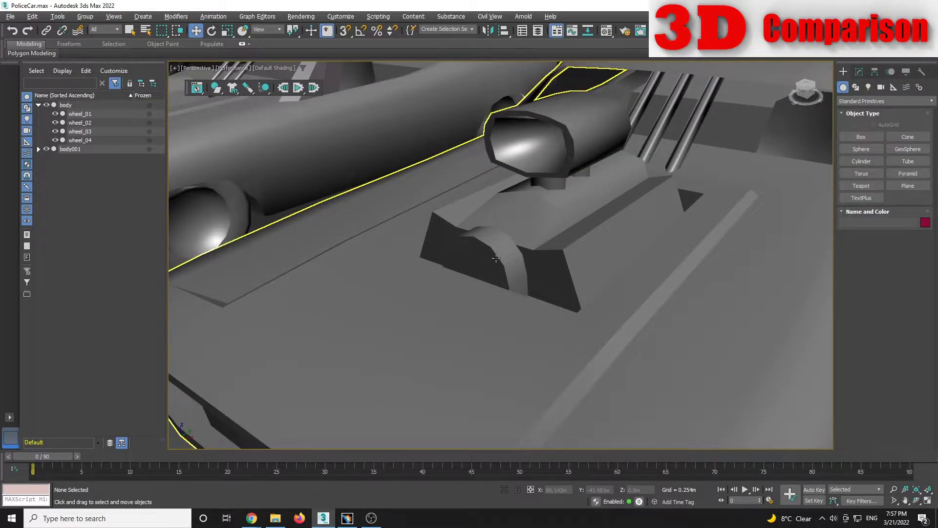
Step: Examine the cloned car's bodywork and rear wheel, and return the viewport to Standard quality
scroll(551, 260, "down", 5)
middle_click_drag(551, 260, 377, 251, "alt")
left_click(445, 256)
scroll(460, 247, "up", 5)
scroll(462, 245, "down", 5)
left_click(239, 68)
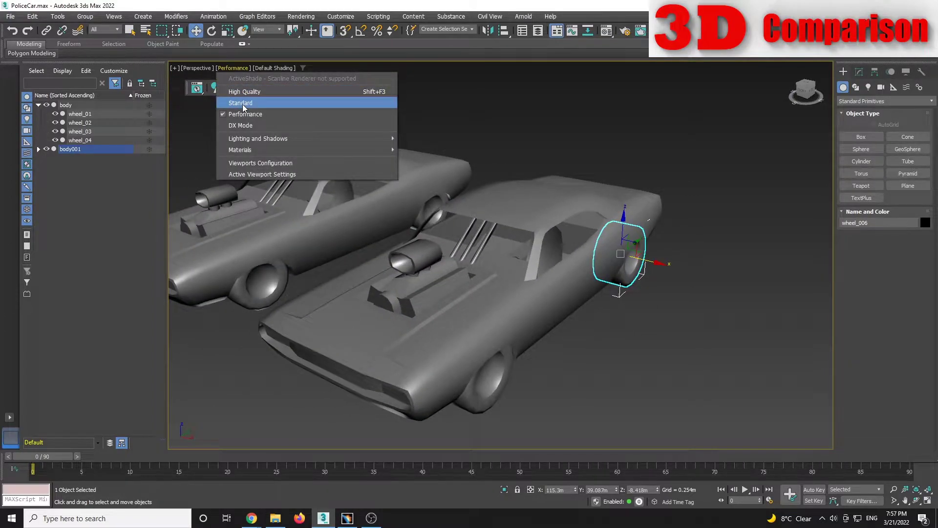
left_click(242, 104)
Step: Select the textured car's front wheel wheel_01 and examine its texture up close
middle_click_drag(220, 273, 361, 267)
scroll(362, 266, "up", 5)
left_click(384, 286)
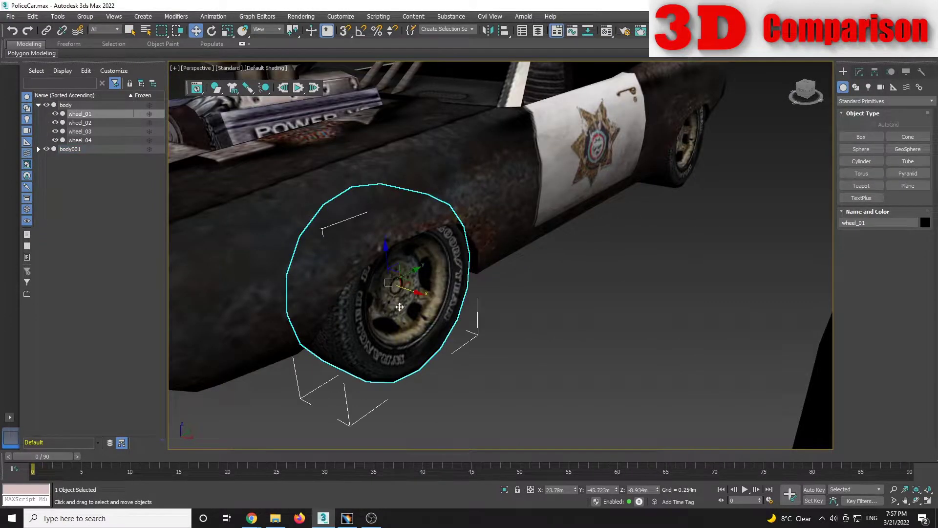
scroll(383, 286, "down", 6)
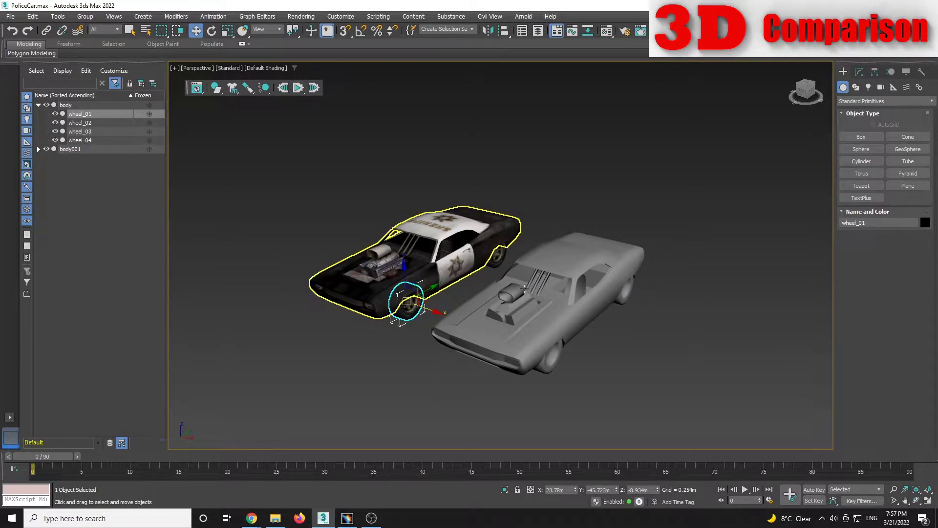
Step: Select the textured police car's body together with its four wheels, leaving the grey clone out of the selection
left_click(635, 336)
middle_click_drag(576, 289, 549, 242, "alt")
left_click_drag(417, 176, 560, 342)
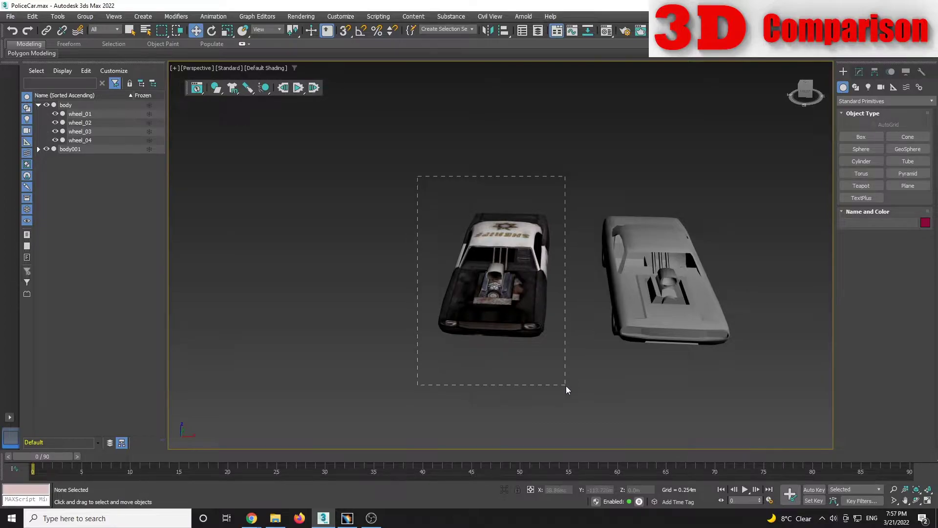
left_click_drag(566, 385, 567, 386)
middle_click_drag(557, 297, 538, 274, "alt")
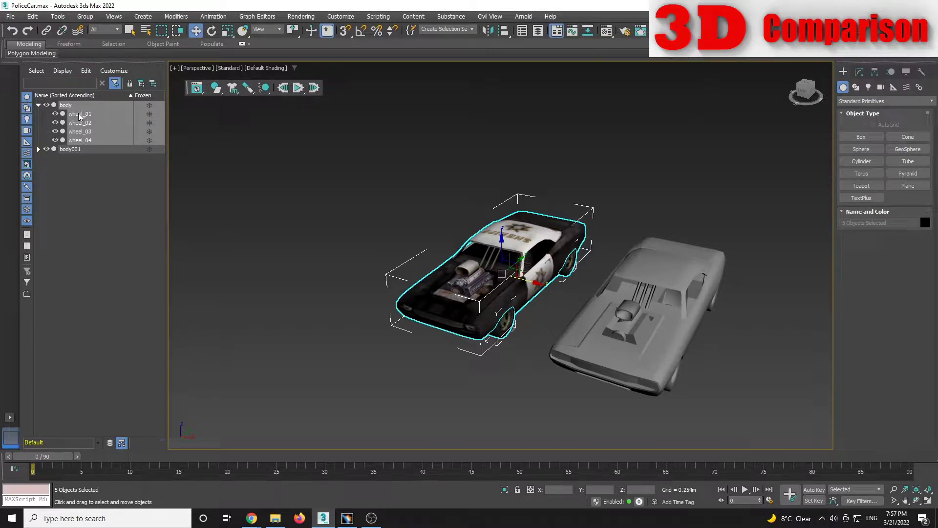
Step: Export only the selected car body and wheels as an OBJ file named car on the Desktop
left_click(10, 19)
mouse_move(42, 161)
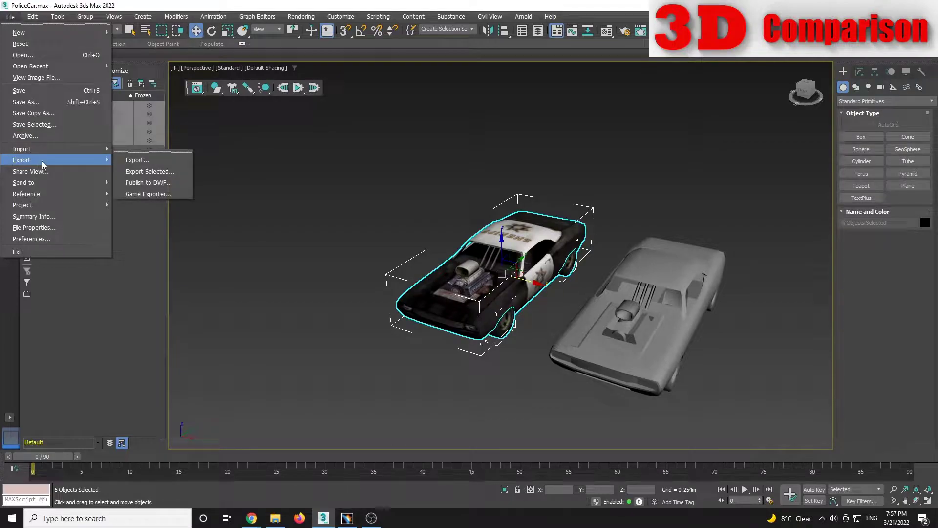
left_click(162, 173)
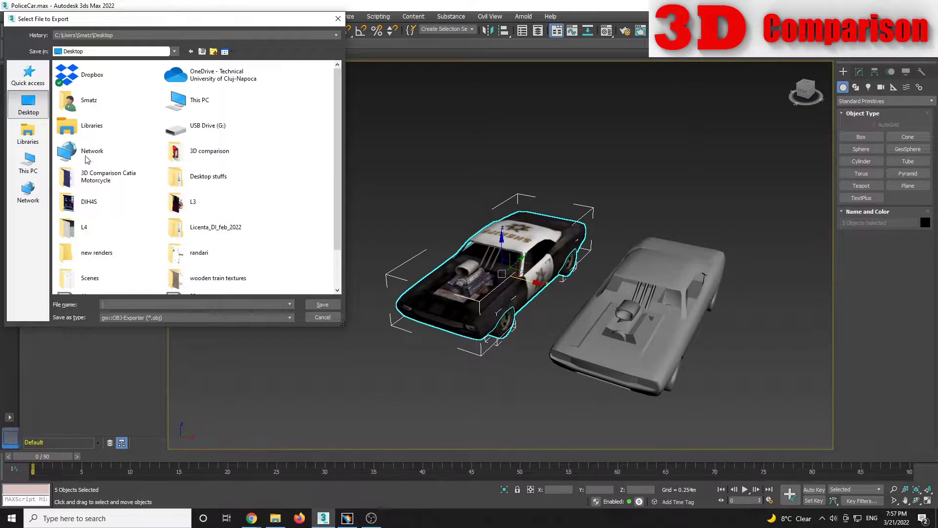
scroll(147, 274, "down", 2)
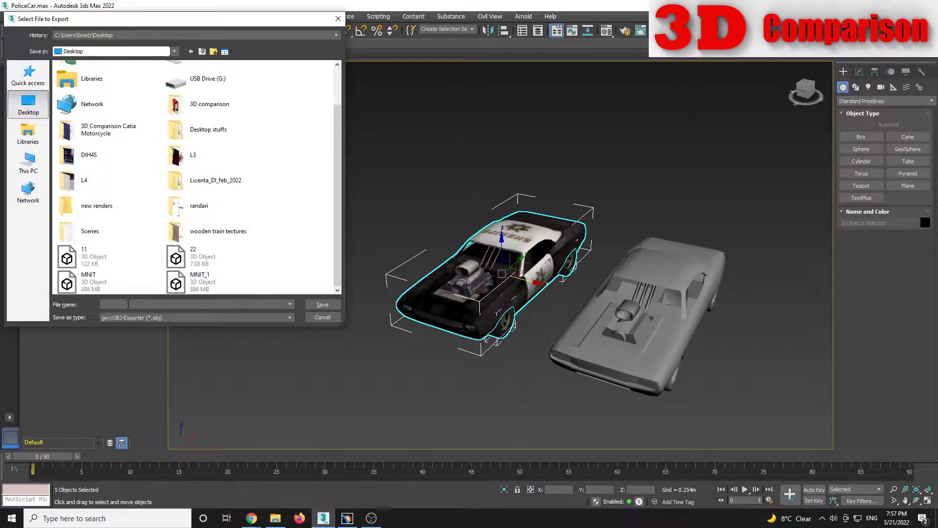
left_click(128, 303)
type("car")
left_click(313, 305)
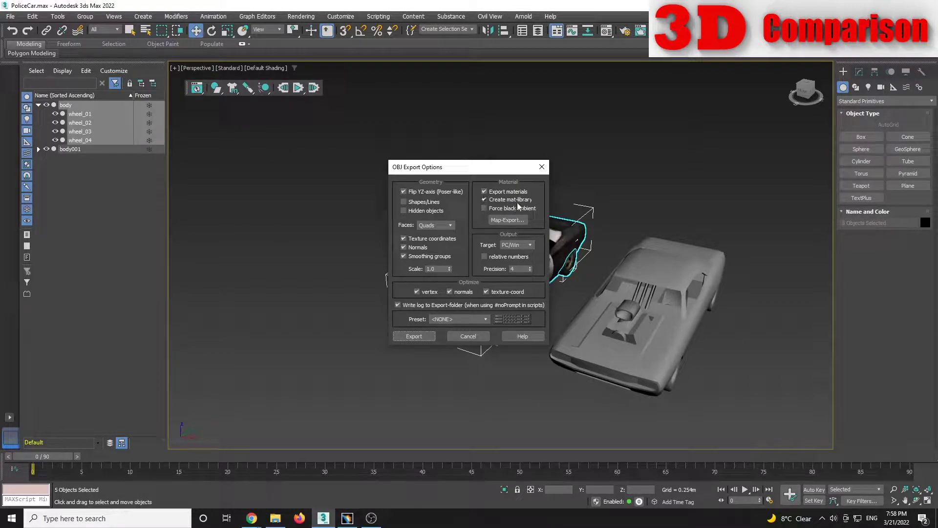
Step: Run the OBJ export with the current options, skip the missing texture maps and finish the export
left_click(421, 335)
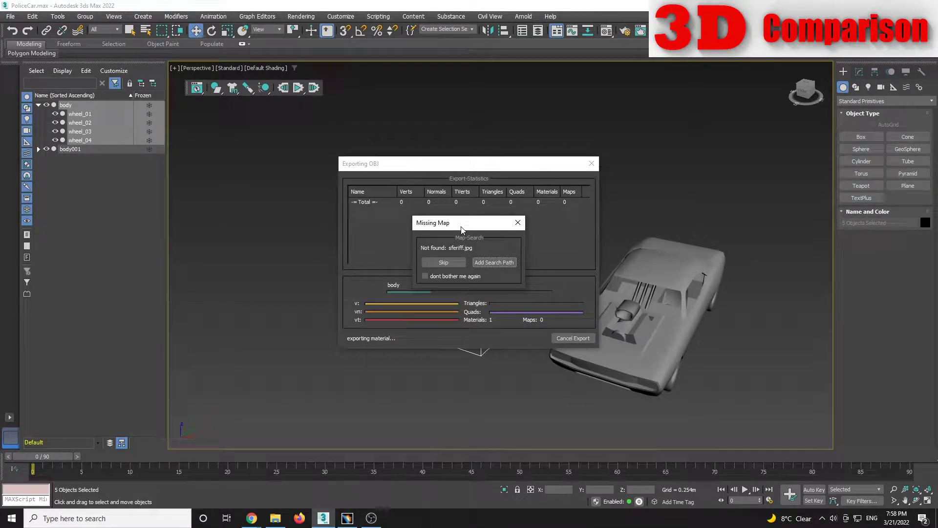
left_click(451, 265)
left_click(448, 261)
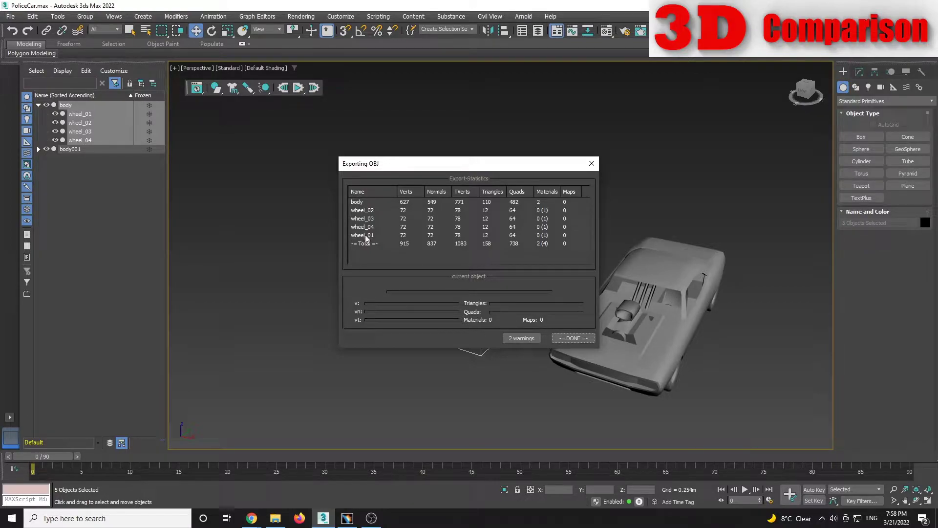
left_click(574, 338)
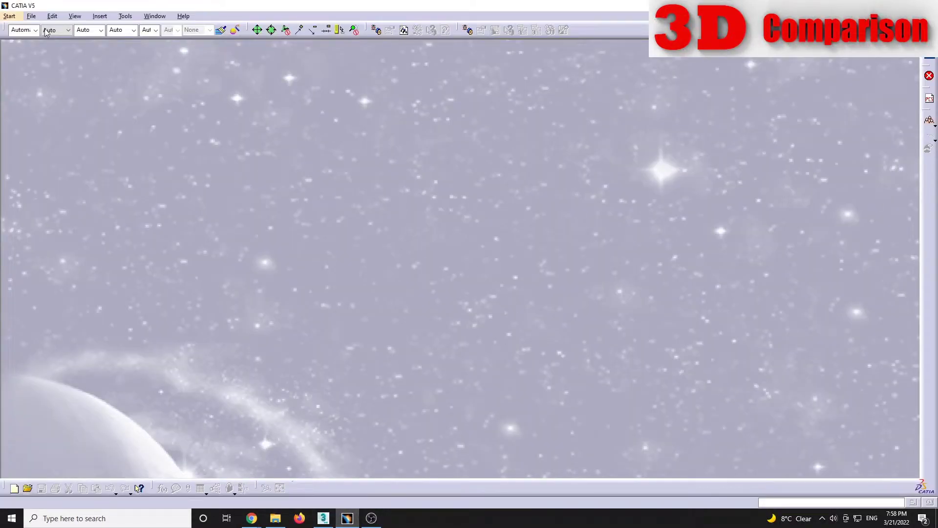
Step: Switch to CATIA V5 and create a new part named Part1 in the Imagine & Shape workbench, with hybrid design enabled
left_click(10, 16)
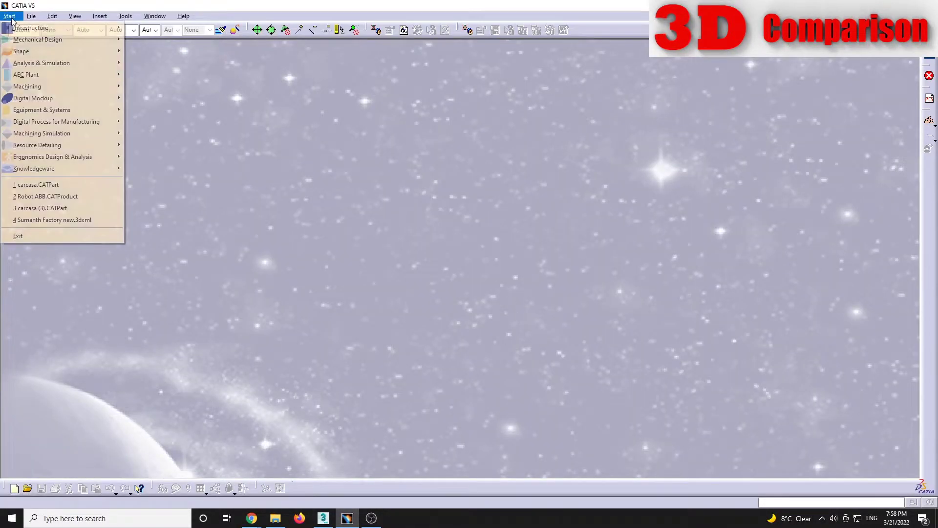
mouse_move(21, 52)
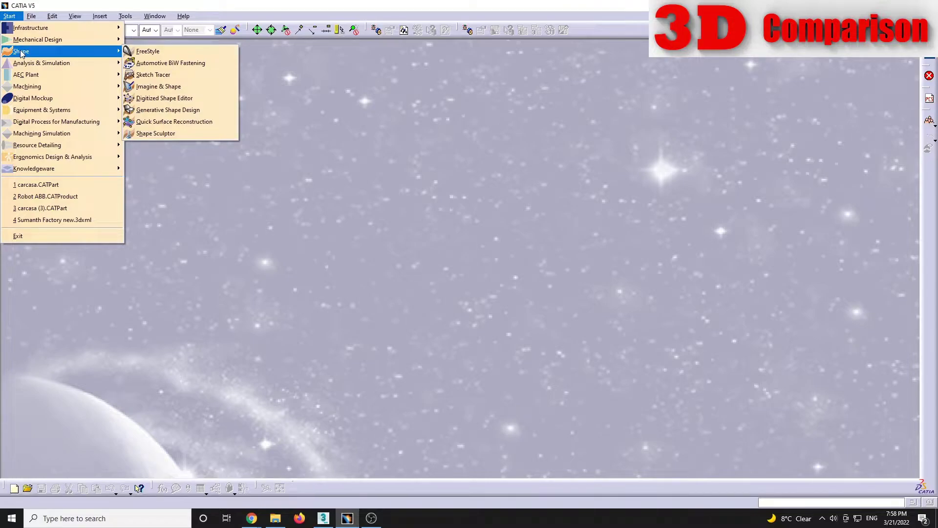
left_click(158, 86)
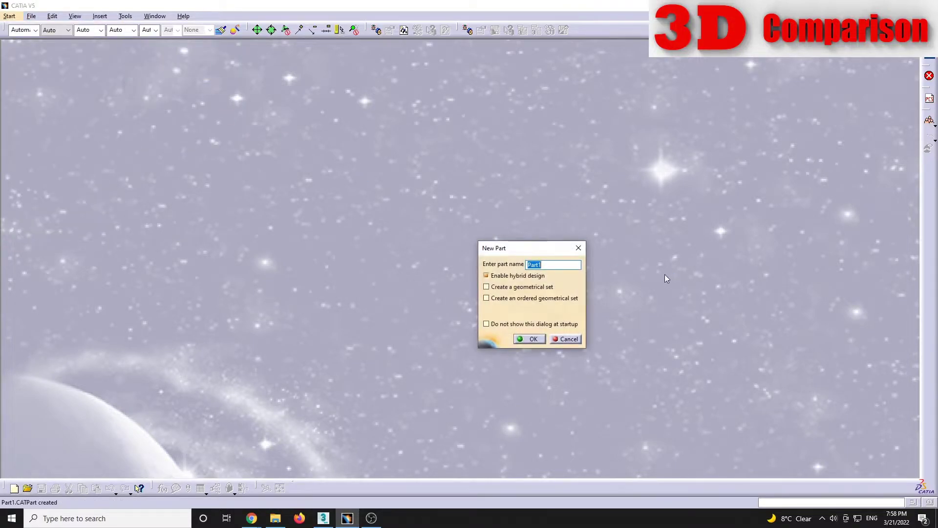
left_click(535, 338)
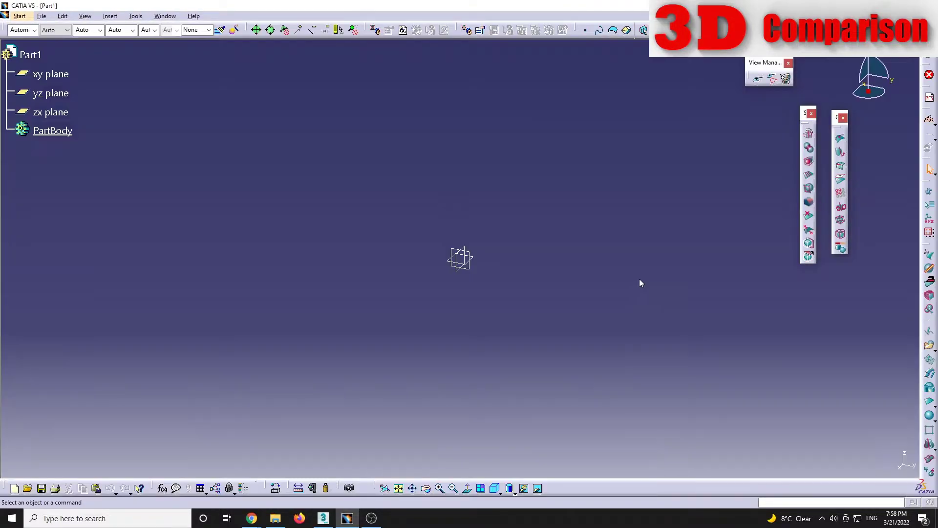
Step: Import the OBJ file car from the Desktop, check its preview from the side and apply the import
left_click(930, 347)
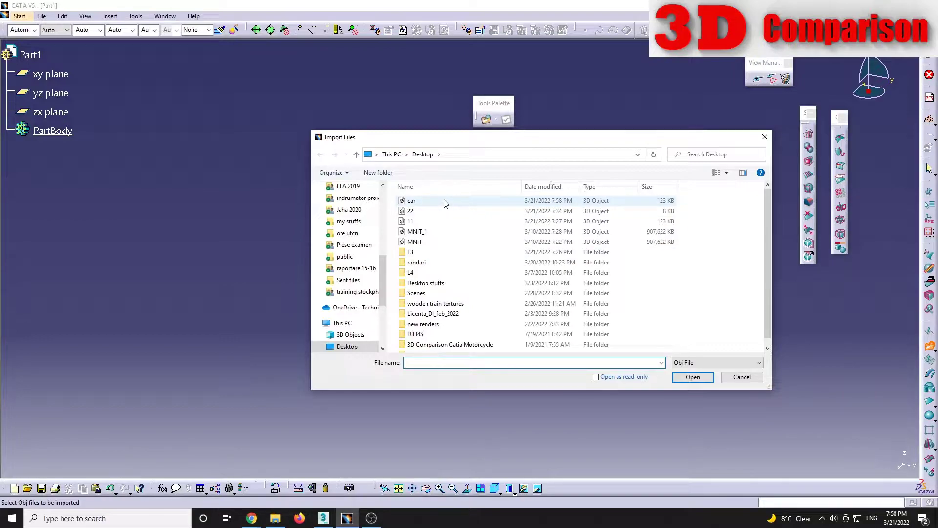
left_click(446, 203)
left_click(690, 377)
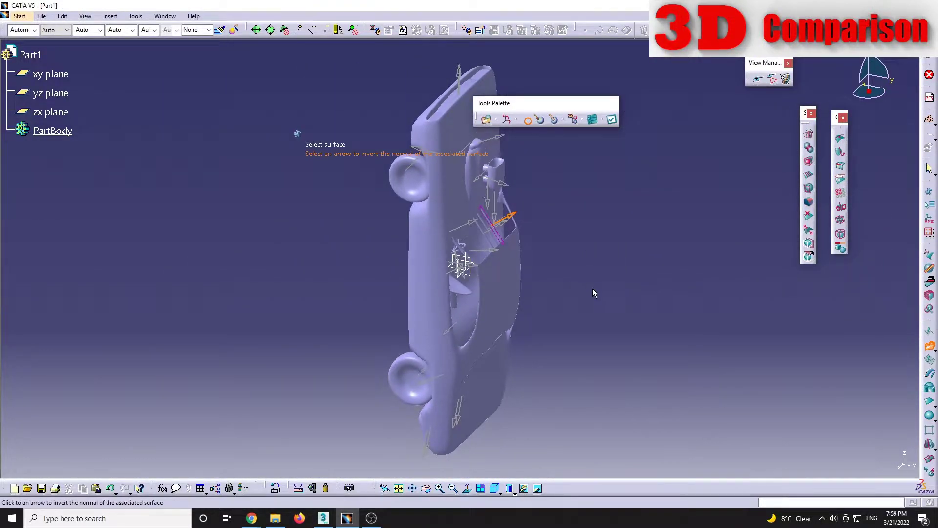
middle_click_drag(623, 383, 503, 146)
middle_click_drag(407, 380, 638, 326)
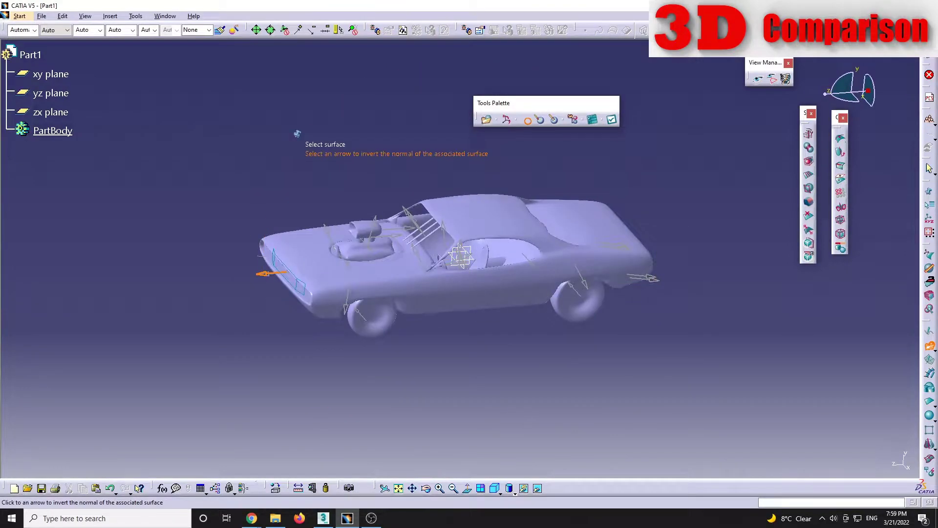
left_click(267, 273)
left_click(610, 123)
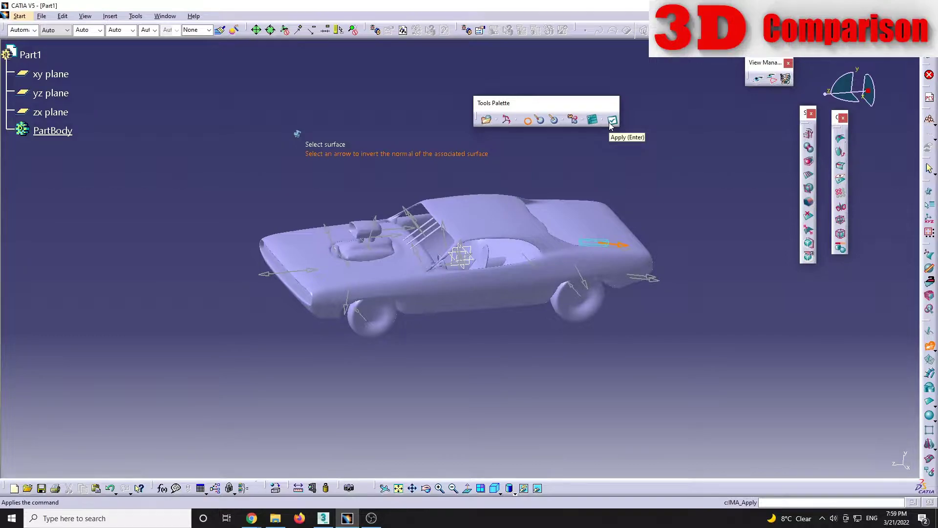
left_click(528, 122)
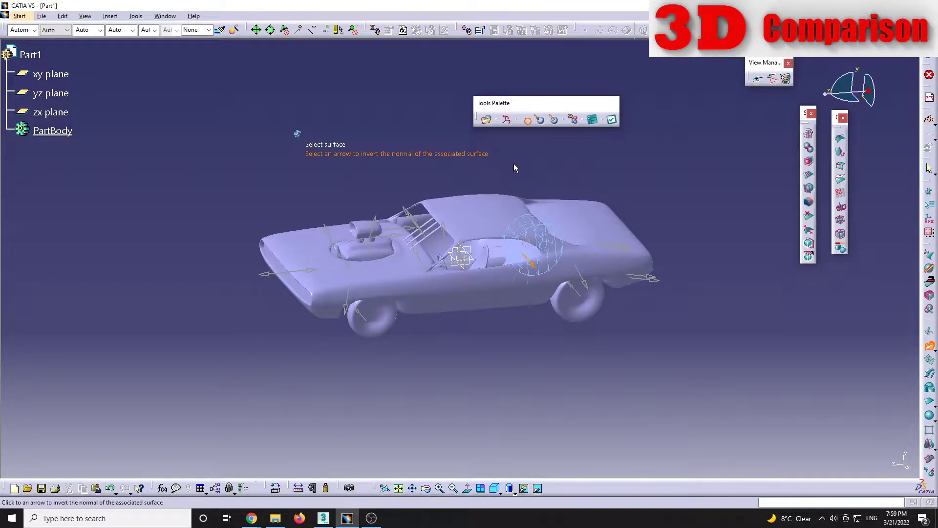
left_click(612, 119)
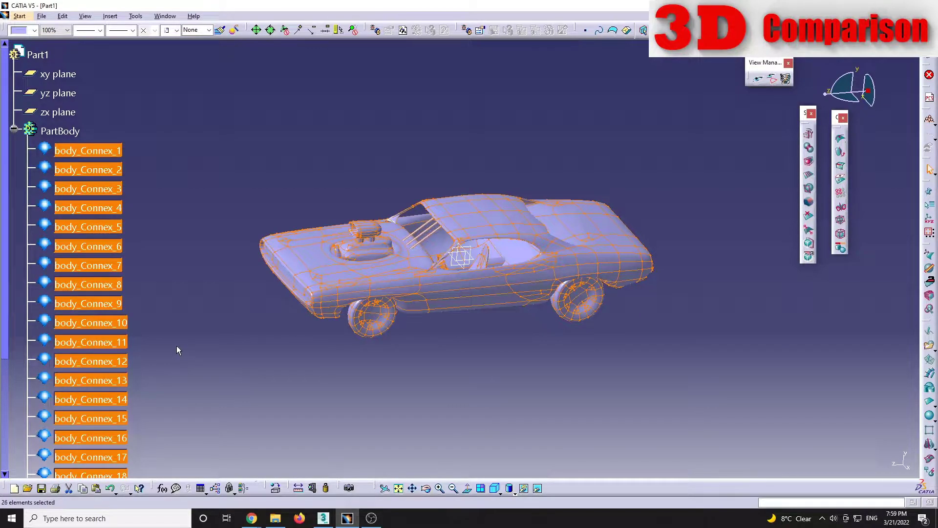
Step: Select only the surface body_Connex_1 and examine its mesh lines around the windshield pillar
left_click(175, 308)
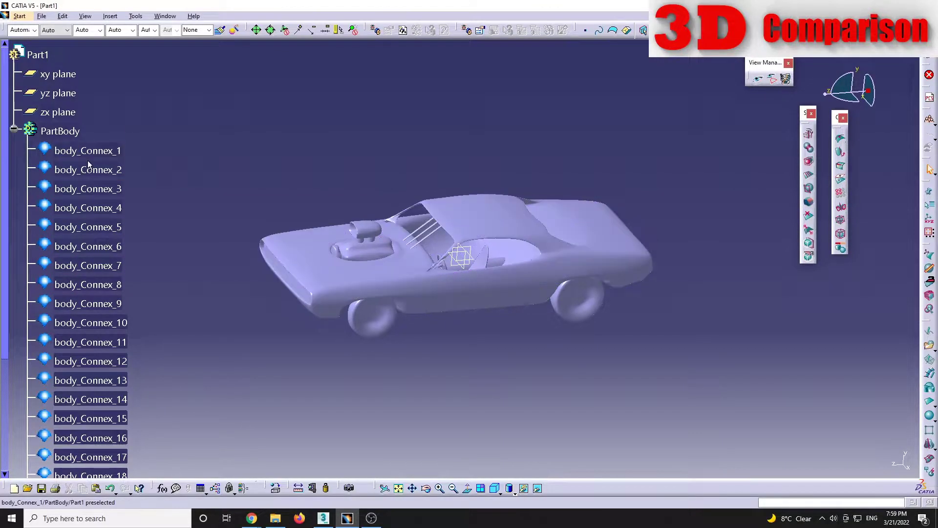
left_click(98, 151)
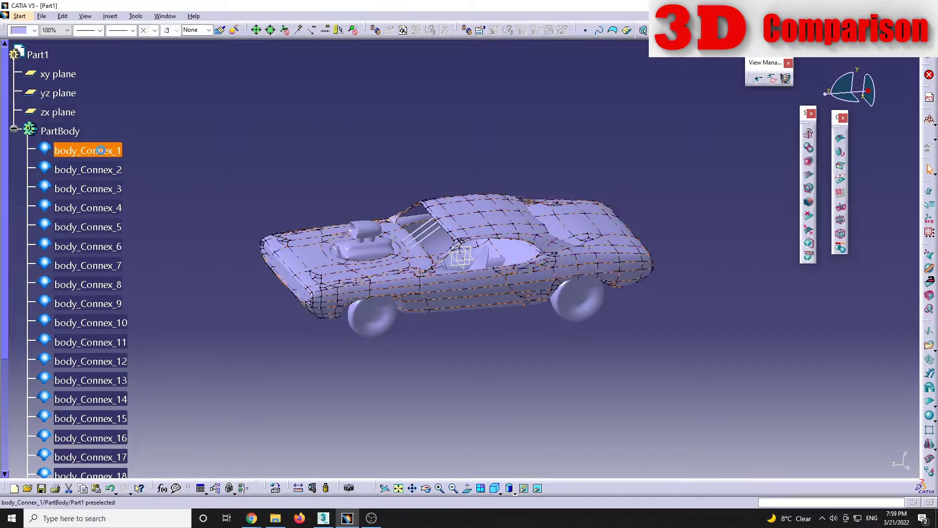
middle_click_drag(521, 288, 429, 391)
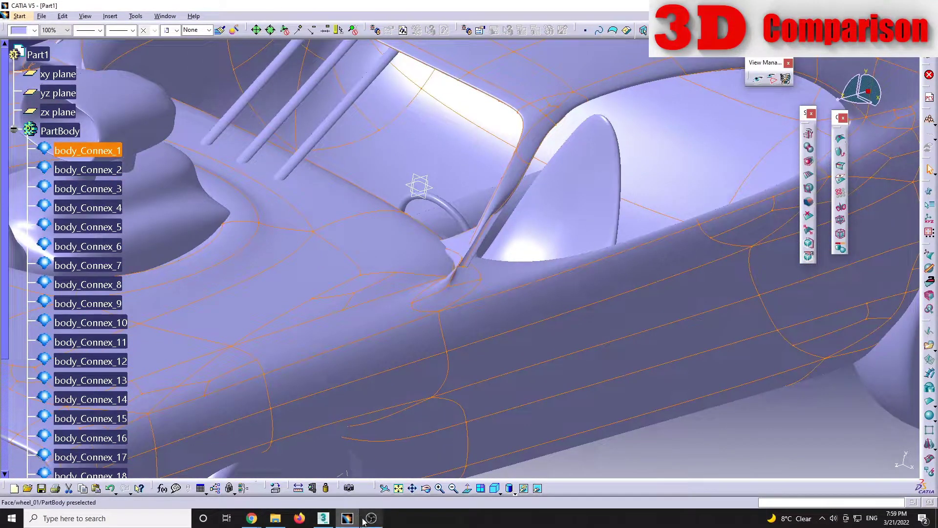
Step: Compare the grey clone's windshield pillar in 3ds Max with the imported car's pillar in CATIA V5
left_click(323, 518)
middle_click_drag(582, 347, 395, 278)
scroll(395, 279, "up", 8)
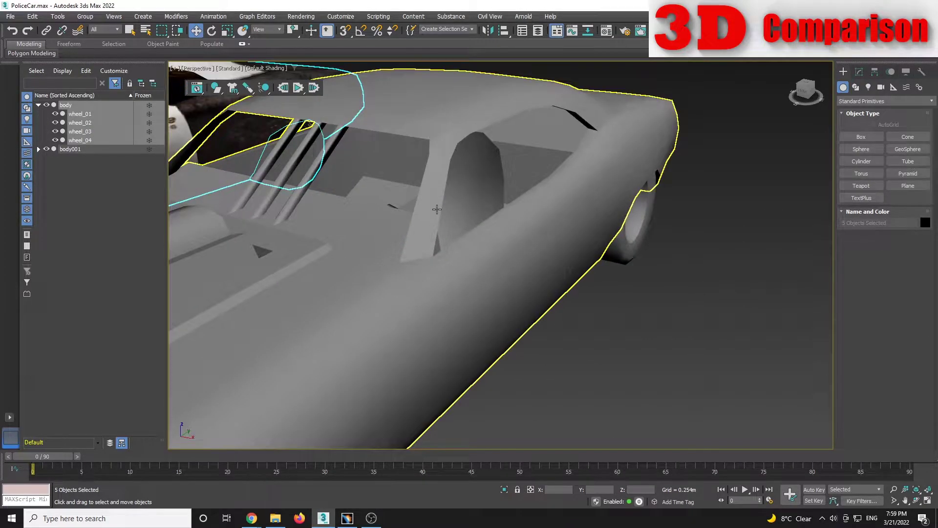
scroll(436, 209, "down", 8)
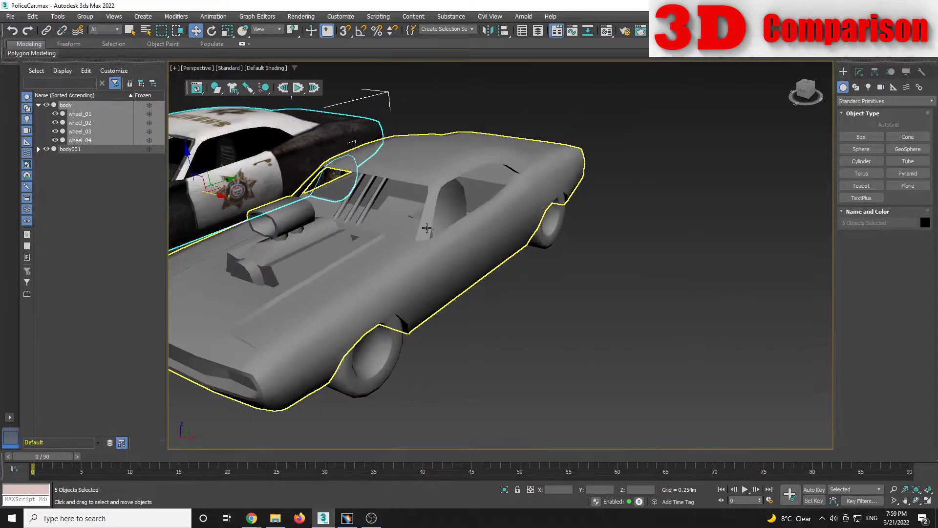
middle_click_drag(436, 208, 552, 278, "alt")
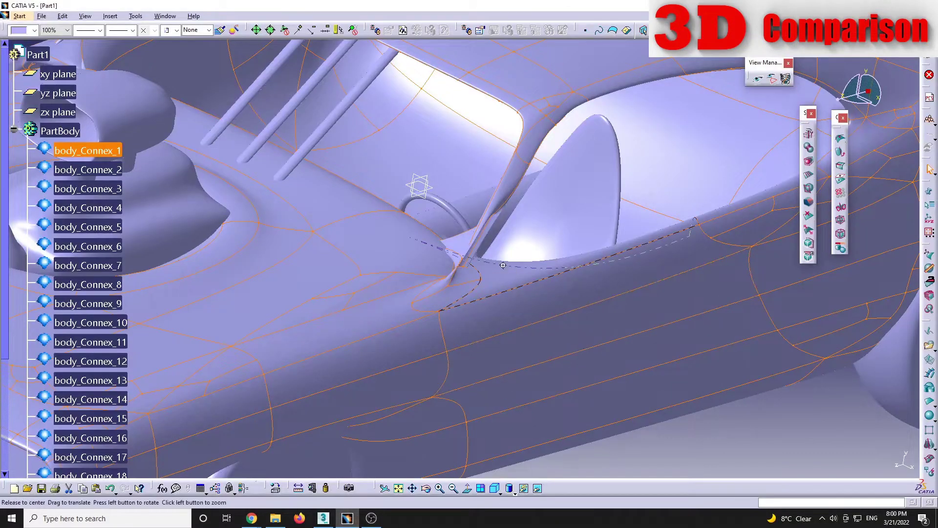
middle_click_drag(538, 369, 567, 329)
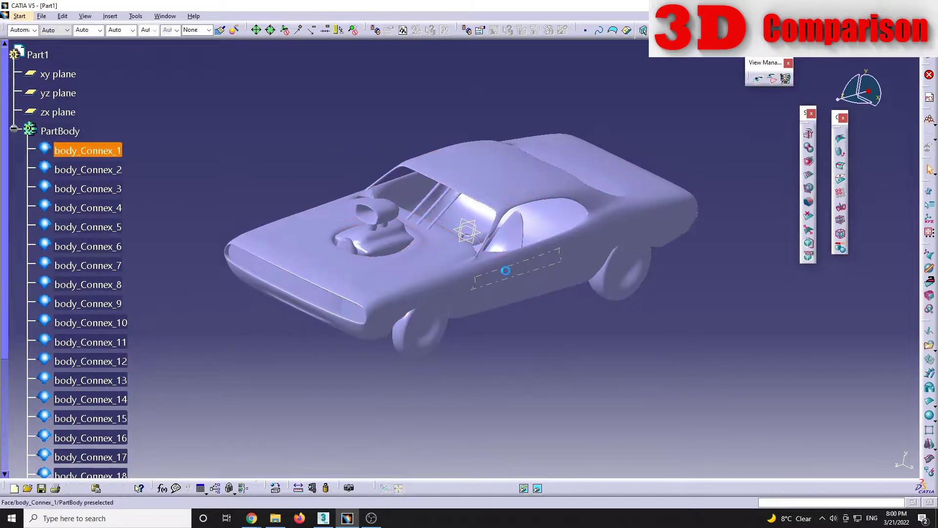
Step: Open body_Connex_1 for modification with the Attraction tool and try a weight of 100% without selecting any edges
double_click(511, 274)
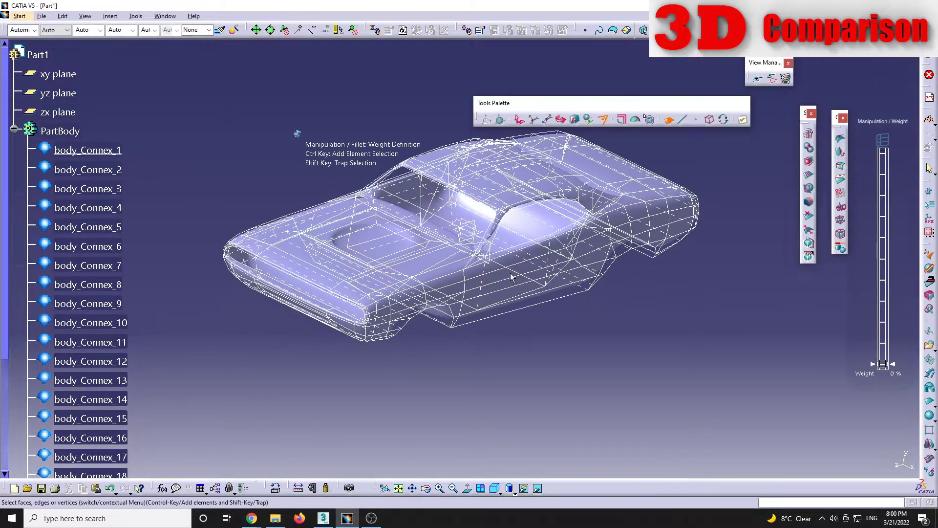
left_click(589, 124)
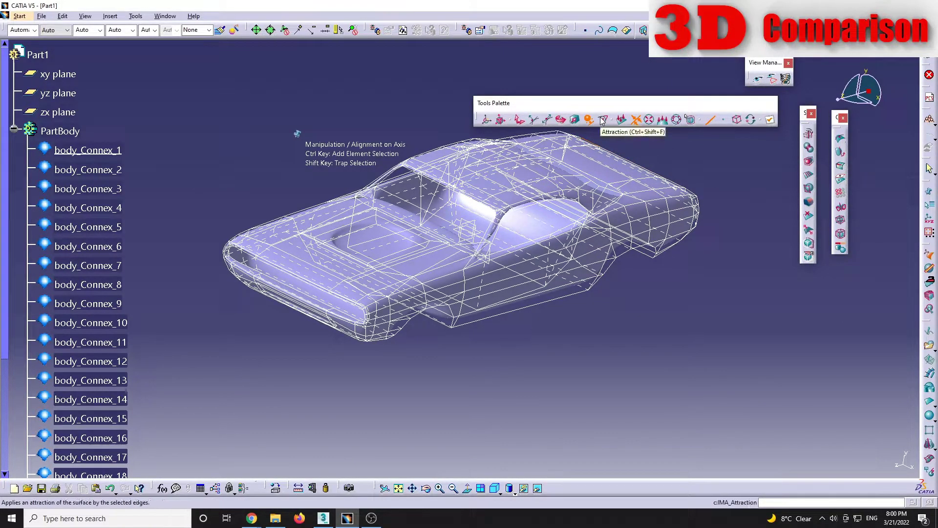
left_click(603, 120)
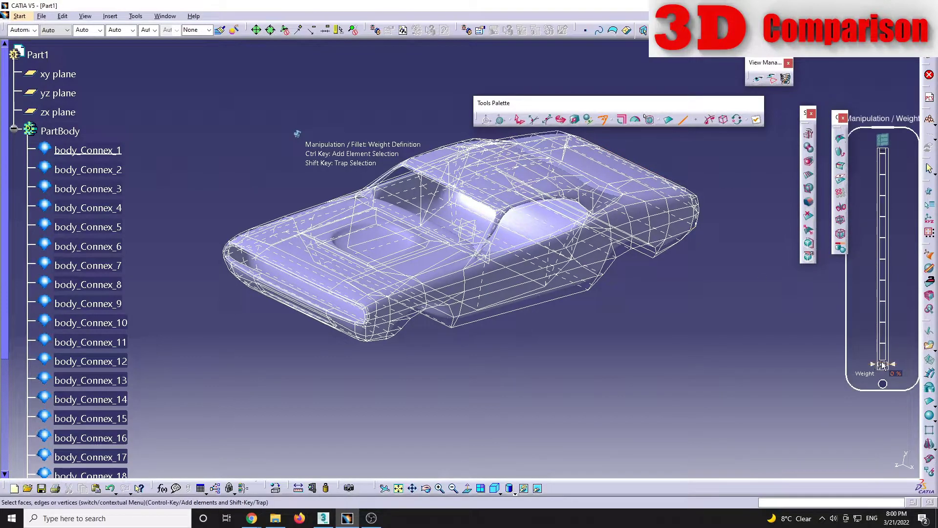
left_click_drag(889, 366, 890, 152)
middle_click_drag(512, 279, 537, 167)
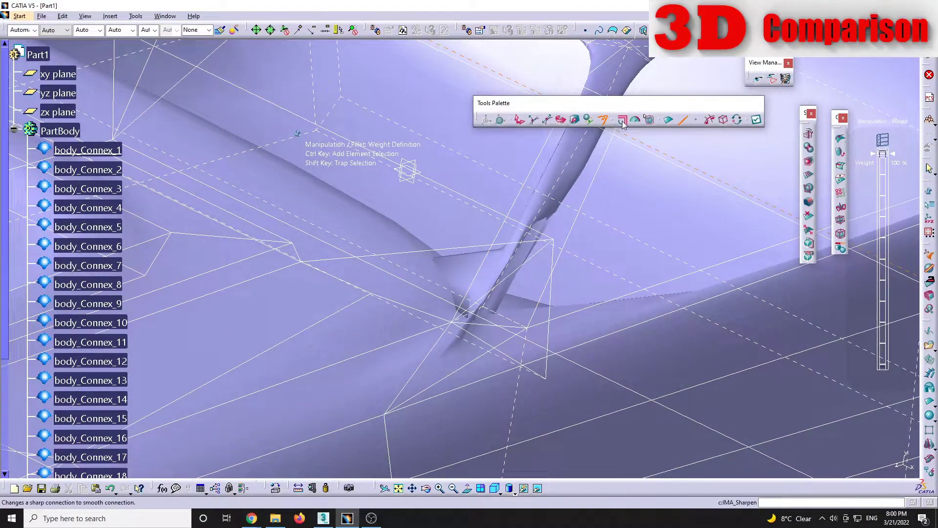
Step: Select all edges of body_Connex_1, set their attraction weight to 100% and finish the modification
left_click(723, 121)
left_click(737, 120)
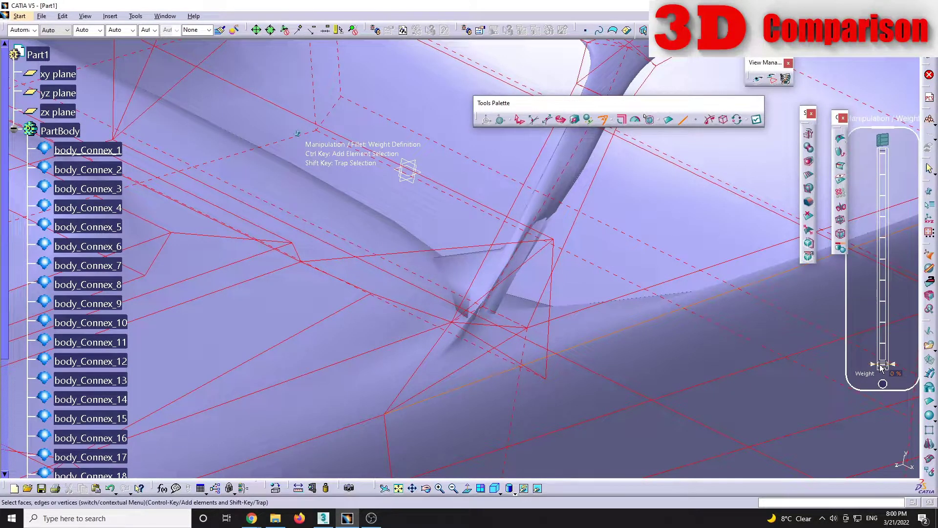
left_click_drag(878, 297, 889, 149)
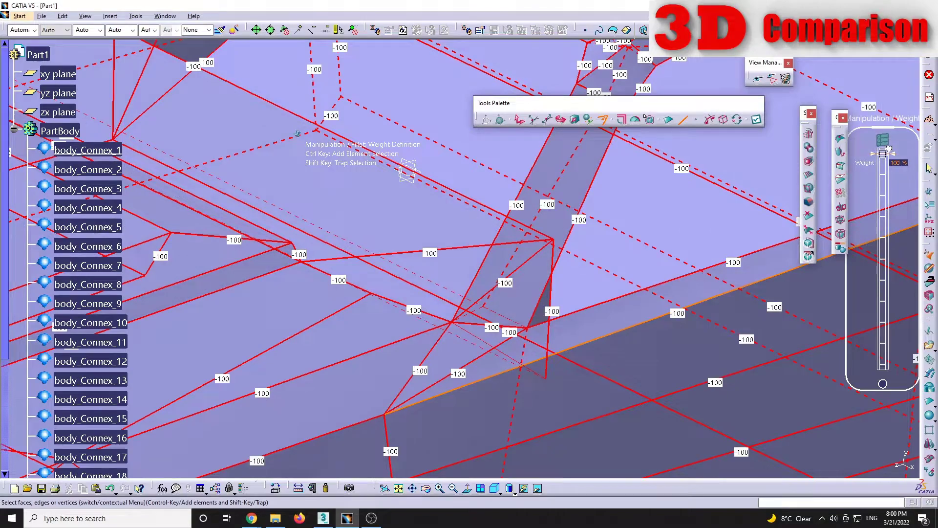
left_click(756, 120)
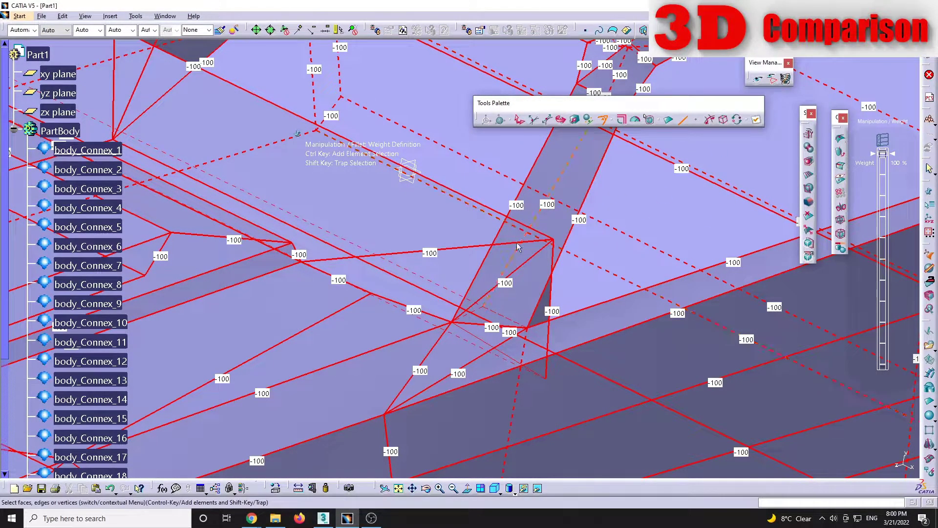
middle_click_drag(635, 235, 637, 409)
left_click(638, 410)
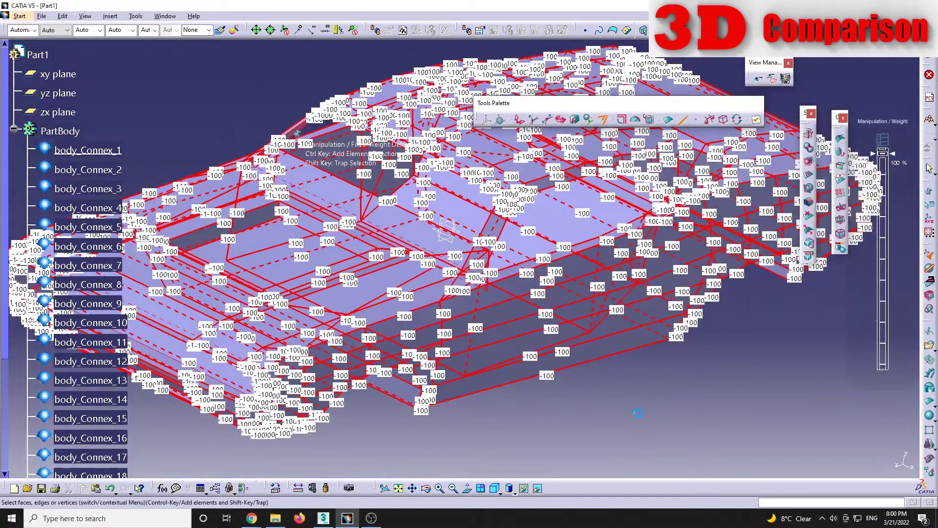
key("Escape")
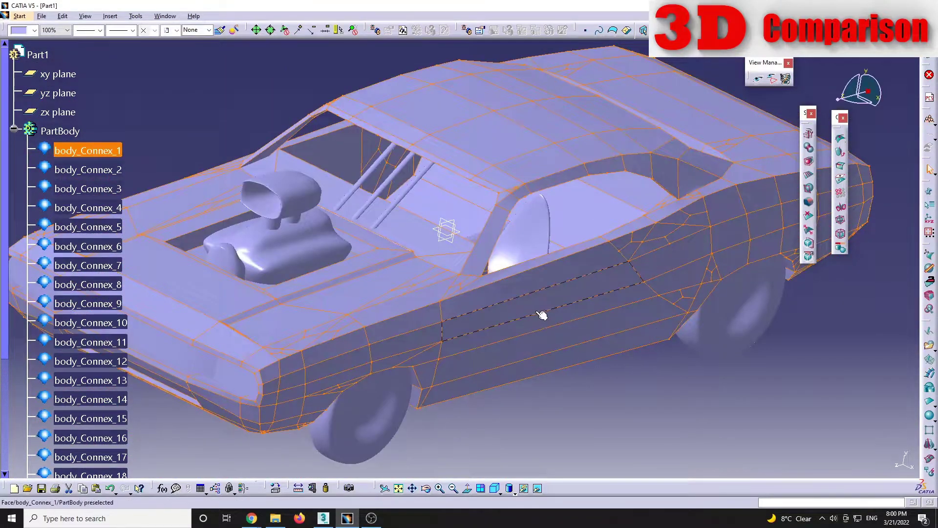
Step: Examine the modified body's windshield pillar up close and switch to 3ds Max to compare it with the grey clone
scroll(518, 293, "up", 5)
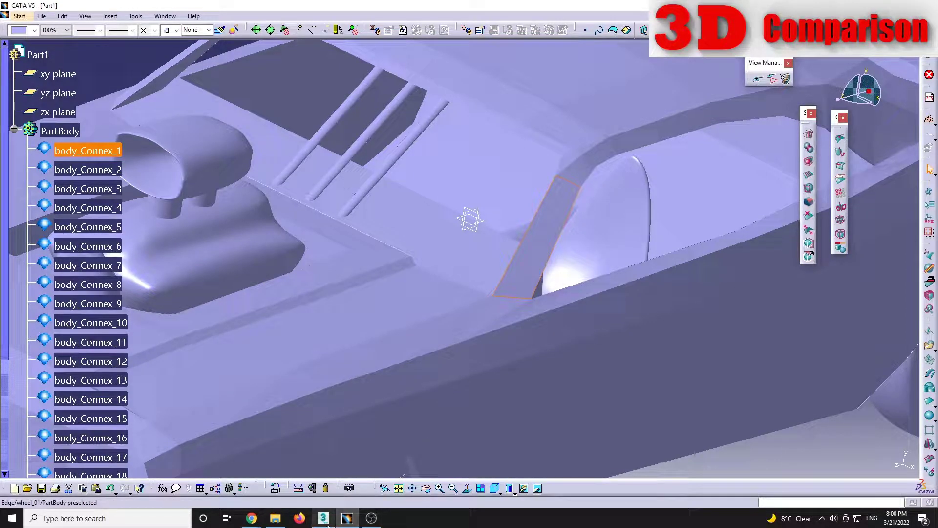
left_click(323, 518)
scroll(537, 273, "up", 4)
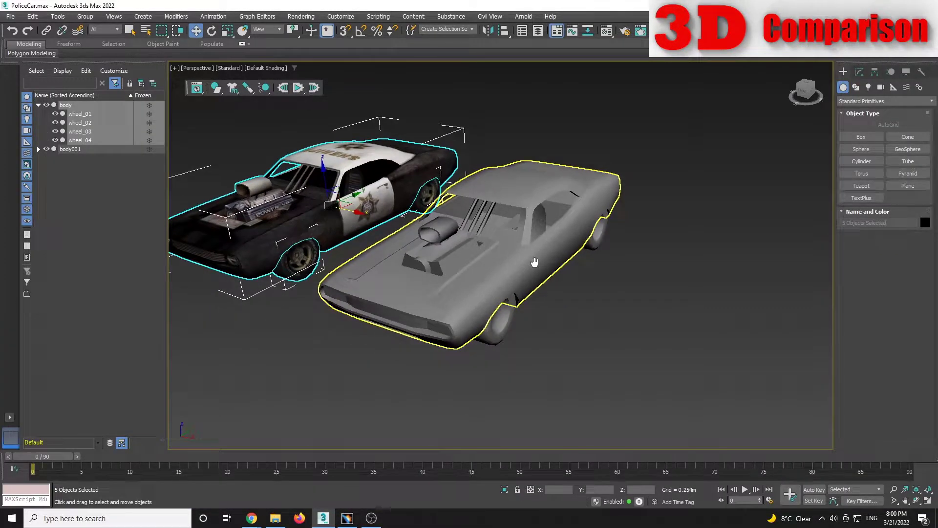
Step: Show edged faces in the viewport and compare the grey clone's windshield pillar and side mesh with the CATIA V5 body
scroll(515, 264, "up", 3)
key("F4")
scroll(519, 224, "up", 3)
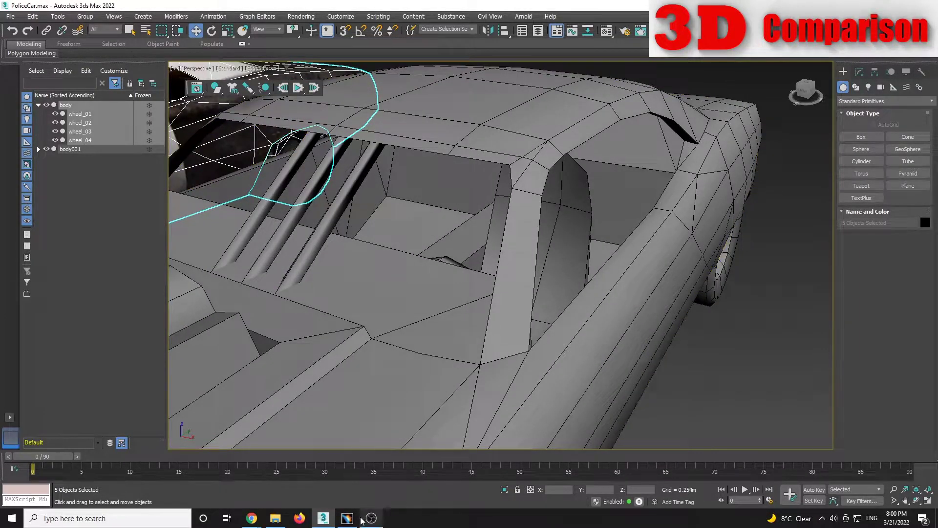
left_click(347, 518)
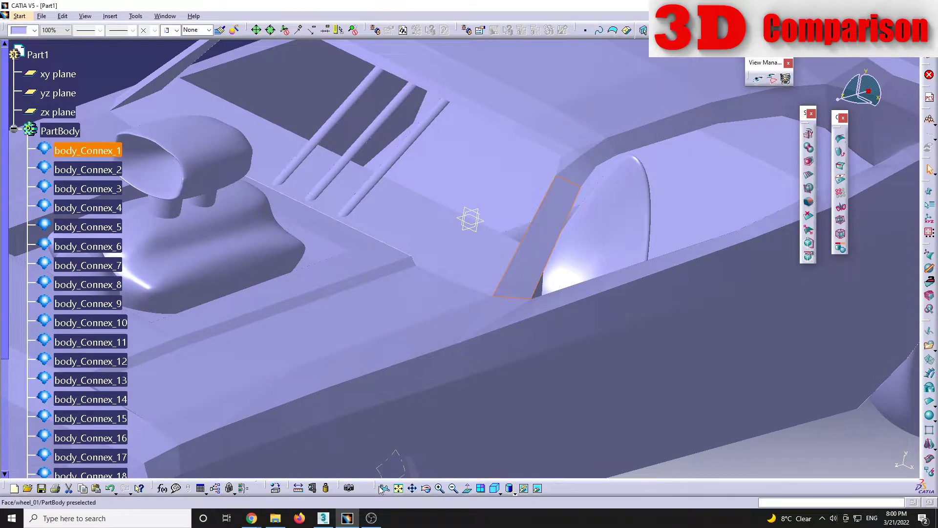
left_click(323, 518)
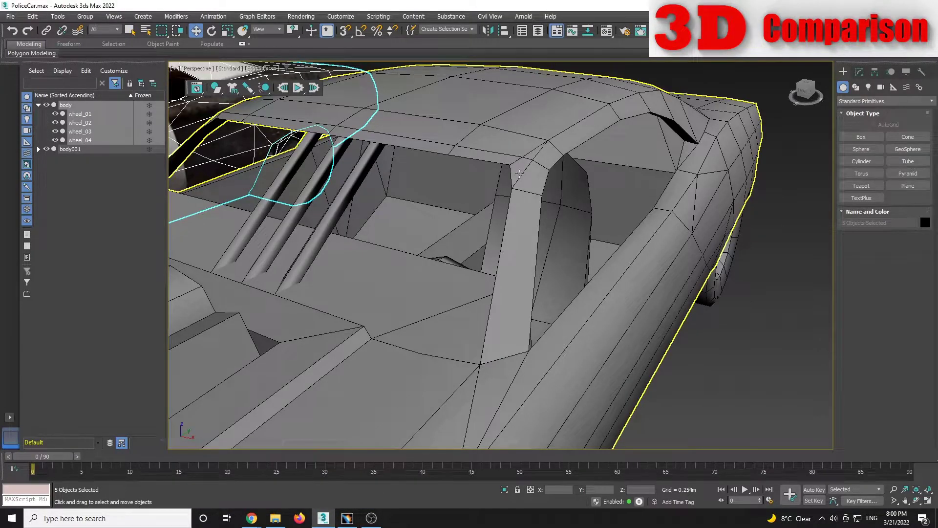
scroll(519, 232, "down", 2)
left_click(519, 232)
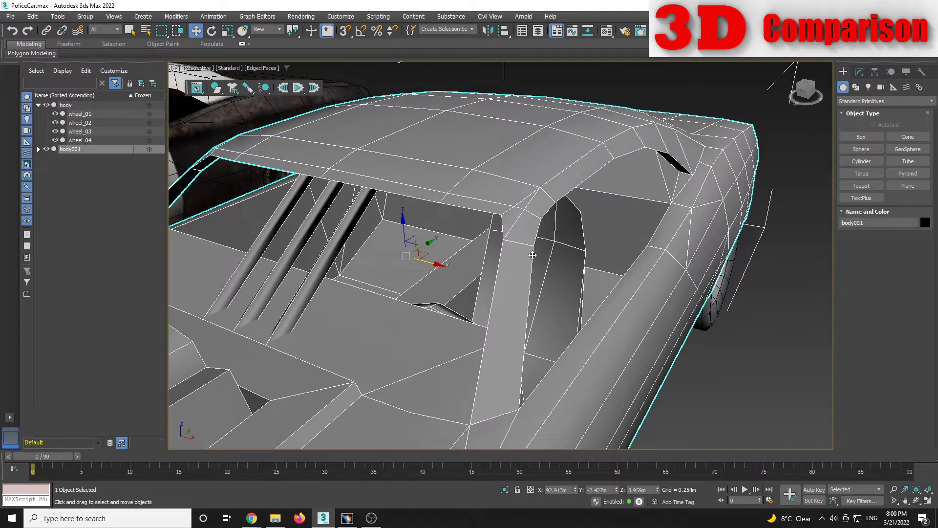
scroll(509, 259, "down", 3)
middle_click_drag(523, 226, 498, 270, "alt")
middle_click_drag(469, 309, 545, 236)
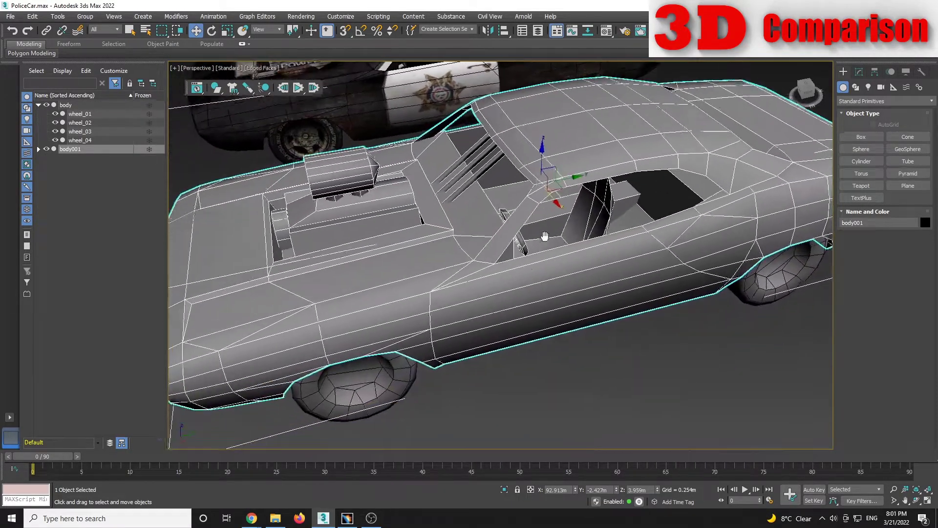
scroll(485, 359, "down", 3)
Step: Switch to CATIA V5, bring the whole car into view and highlight body_Connex_1 and body_Connex_22 to review the part range
left_click(348, 518)
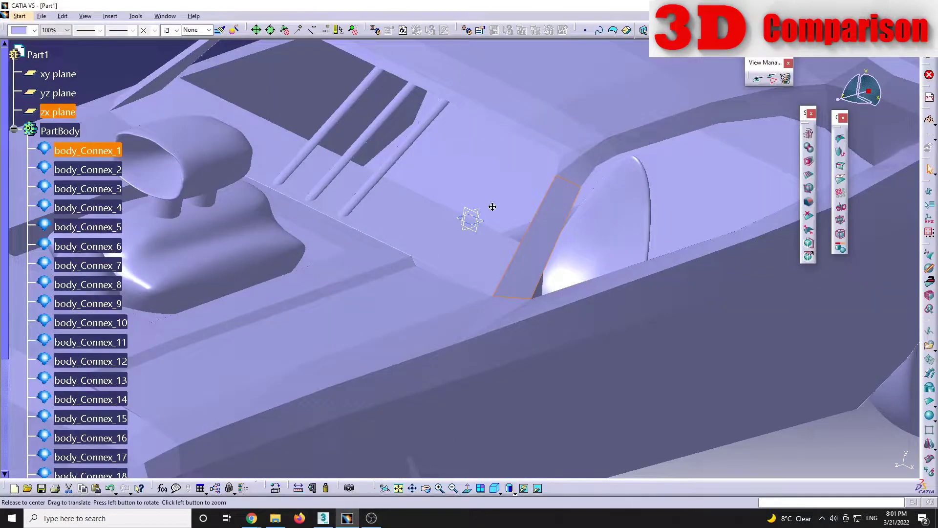
middle_click_drag(492, 206, 618, 325)
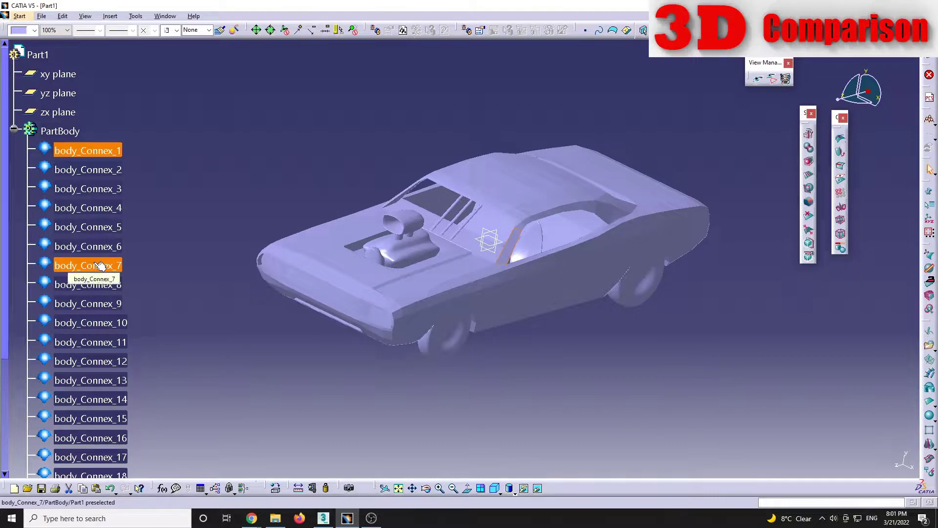
left_click(104, 152)
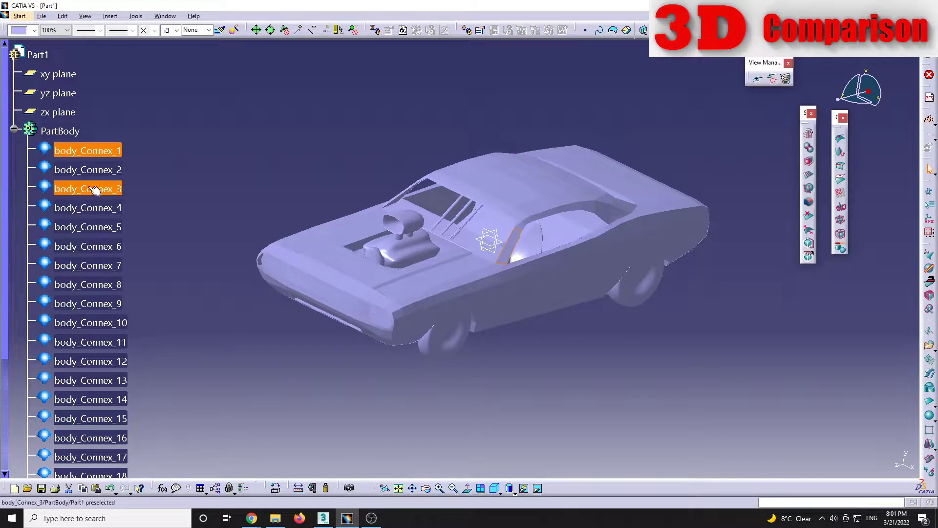
scroll(100, 379, "down", 3)
left_click(100, 376)
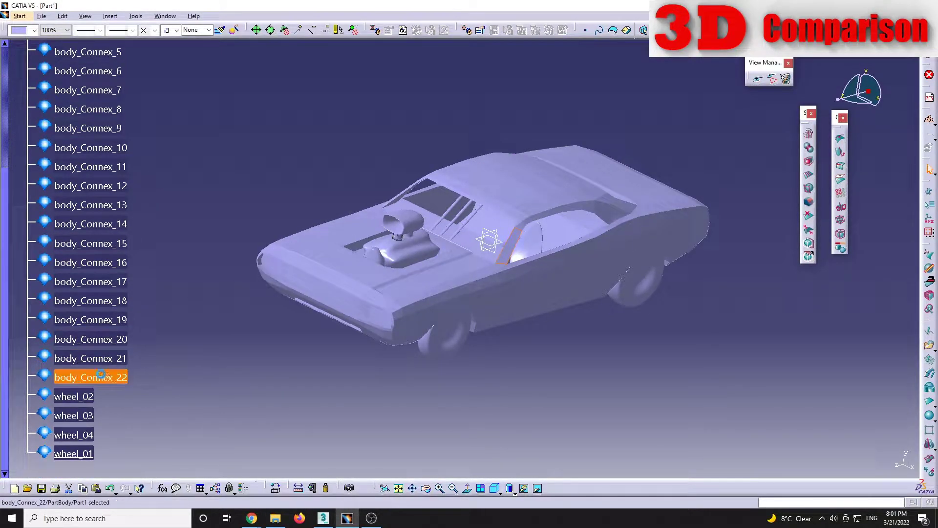
Step: Switch to 3ds Max and inspect the exhaust pipes at the rear of the grey clone, selecting its body
left_click(323, 518)
left_click(607, 372)
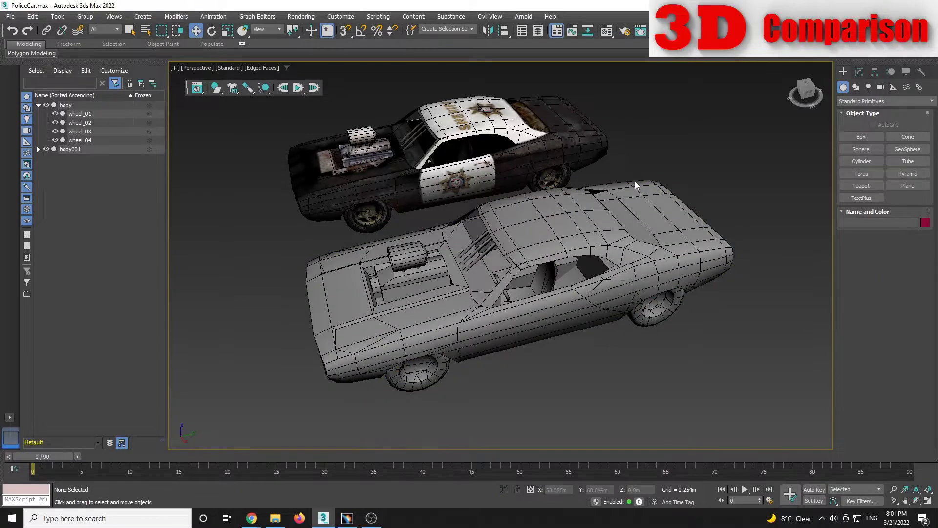
middle_click_drag(636, 185, 526, 251)
middle_click_drag(430, 171, 477, 295)
scroll(546, 257, "up", 5)
left_click(485, 315)
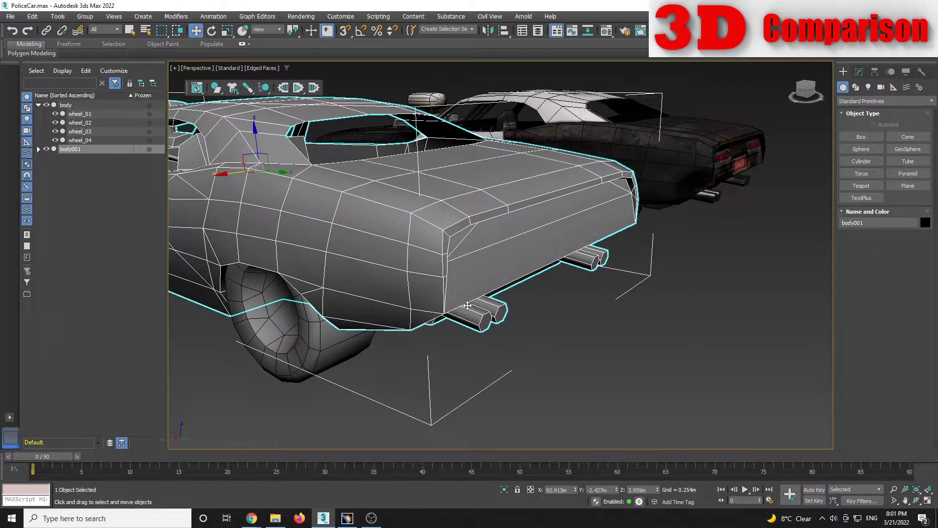
Step: Select one rear exhaust pipe of body001 as an element and detach it as Object001
left_click(39, 149)
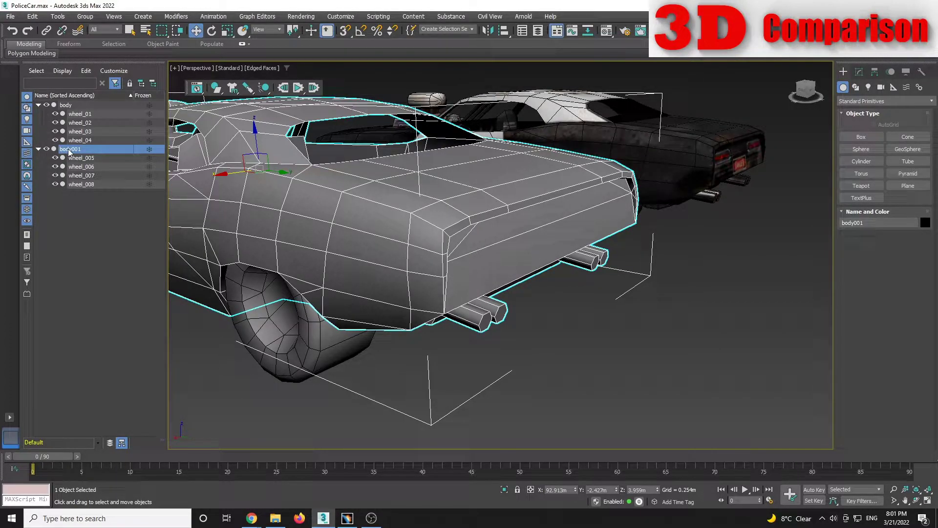
left_click(618, 364)
left_click(529, 230)
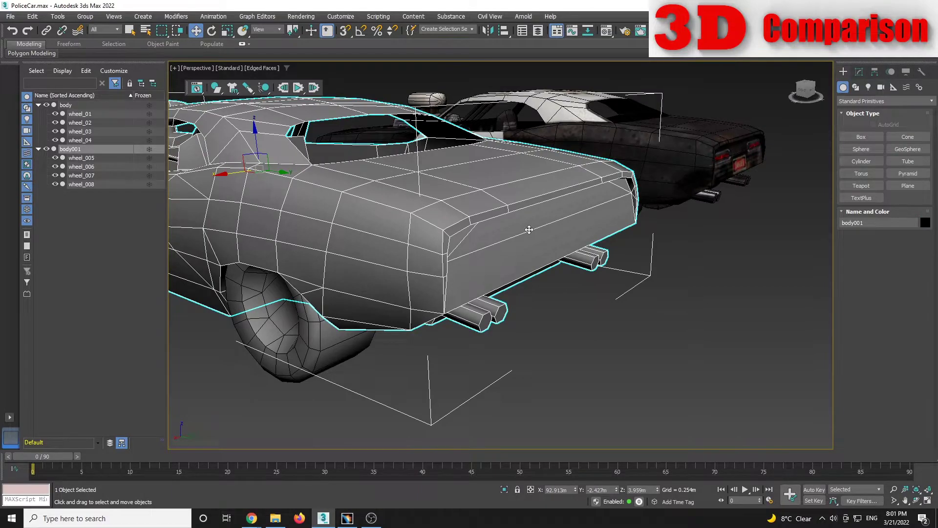
left_click(859, 71)
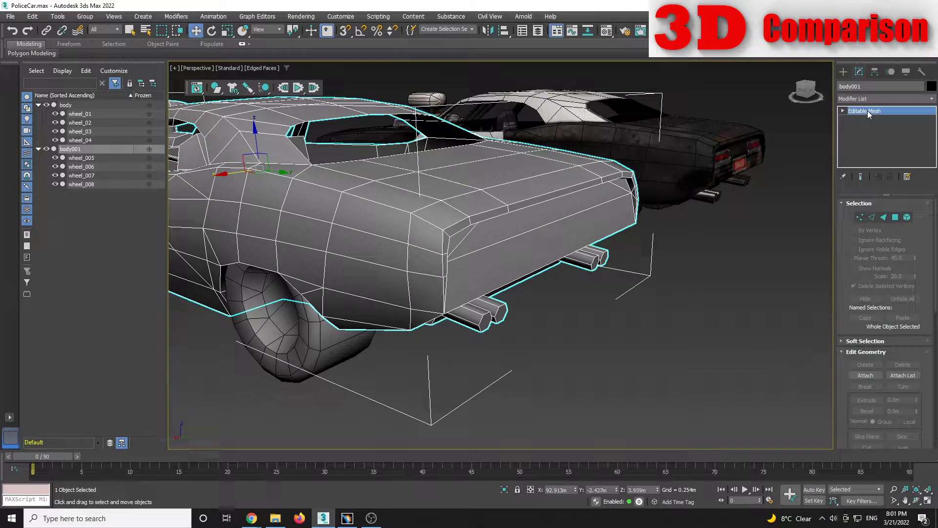
left_click(907, 216)
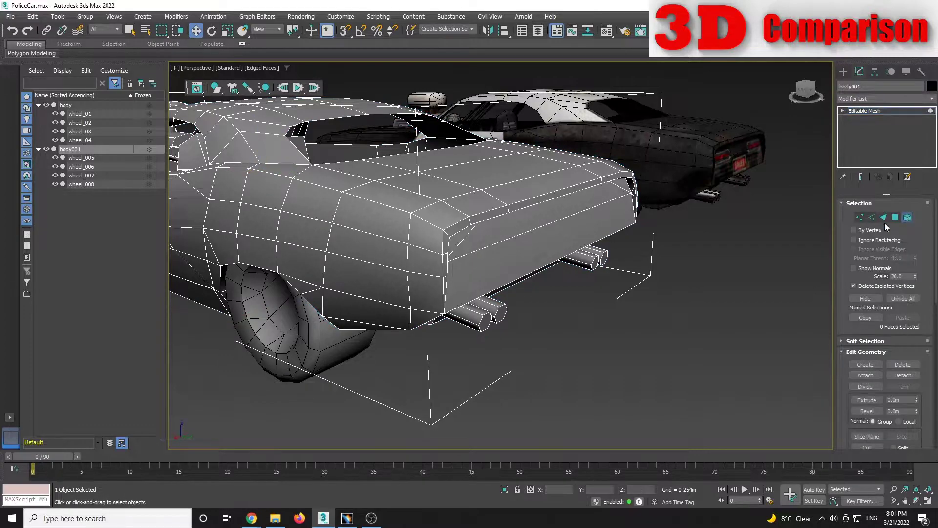
left_click(481, 318)
mouse_move(513, 310)
middle_mouse_down("alt")
mouse_move(537, 213)
mouse_move(521, 305)
middle_mouse_up("alt")
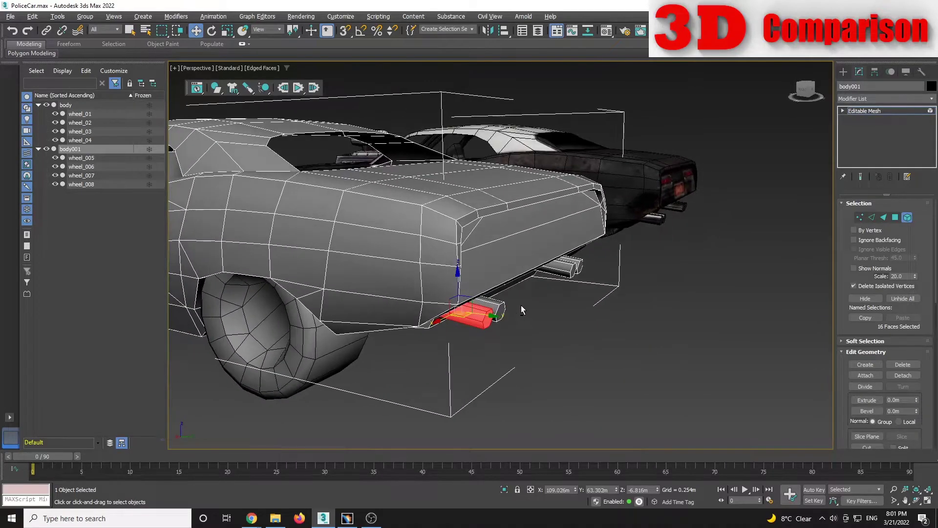
left_click(902, 375)
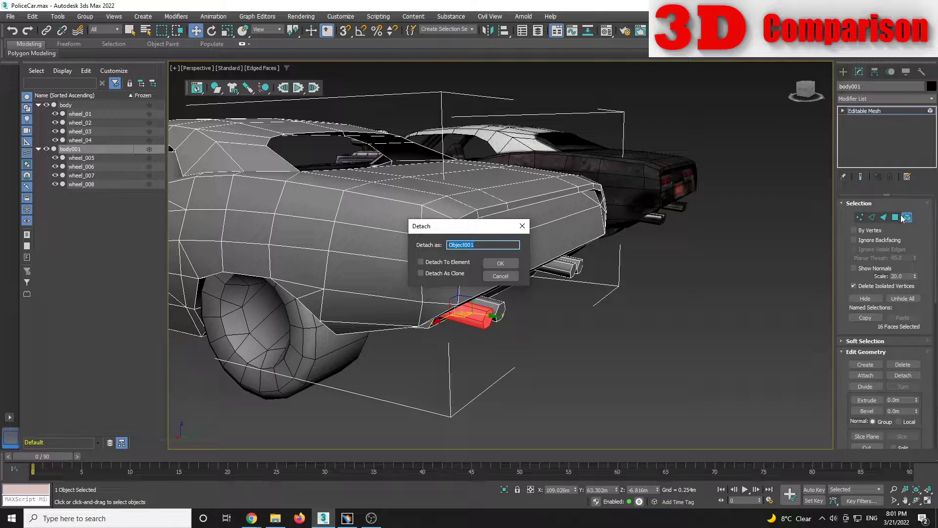
Step: Switch to CATIA V5 and check the imported body parts from body_Connex_1 through body_Connex_22
left_click(347, 517)
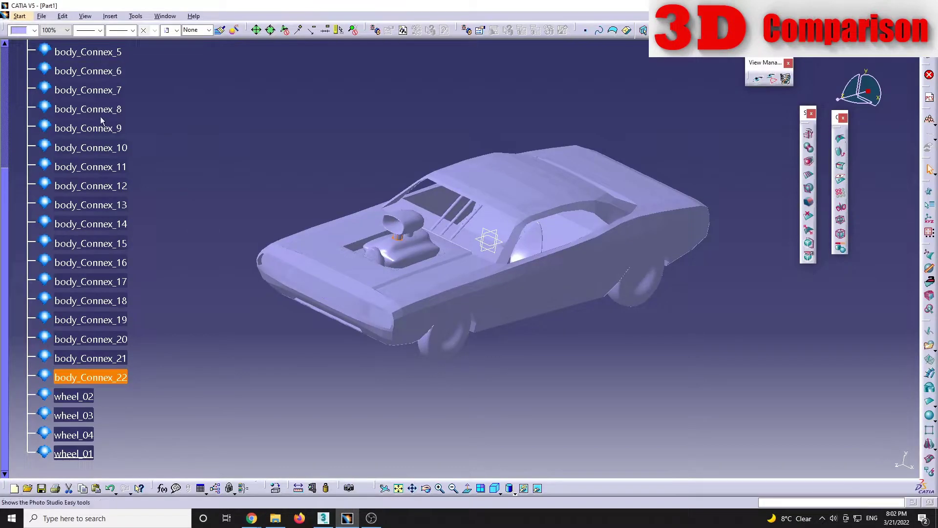
scroll(98, 117, "up", 3)
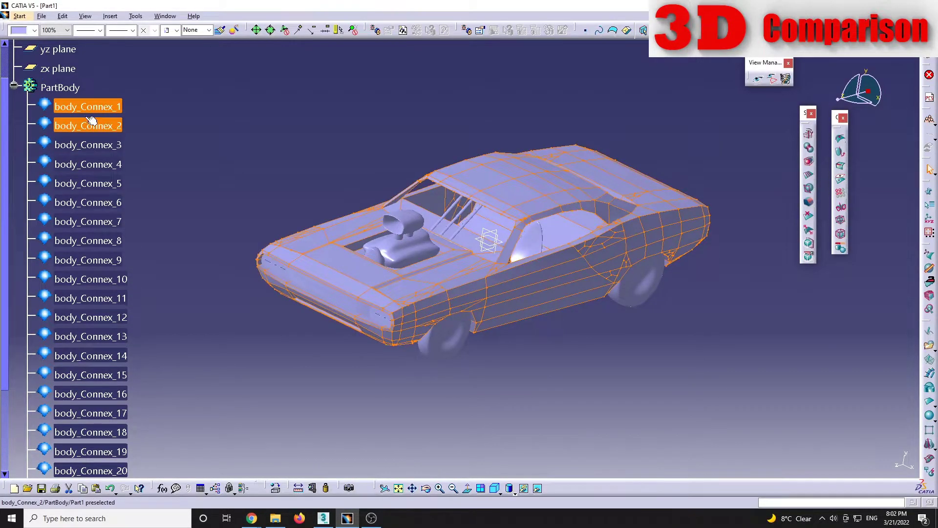
left_click(90, 108)
scroll(115, 421, "down", 3)
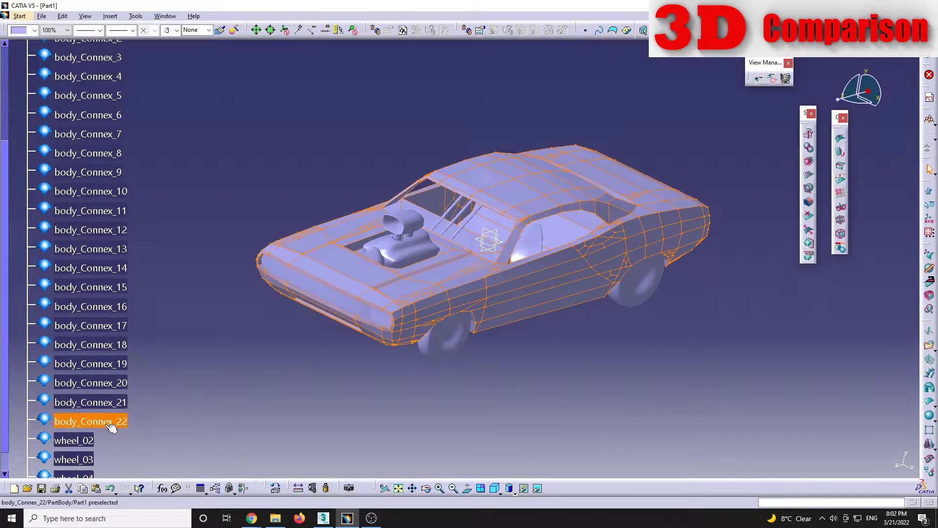
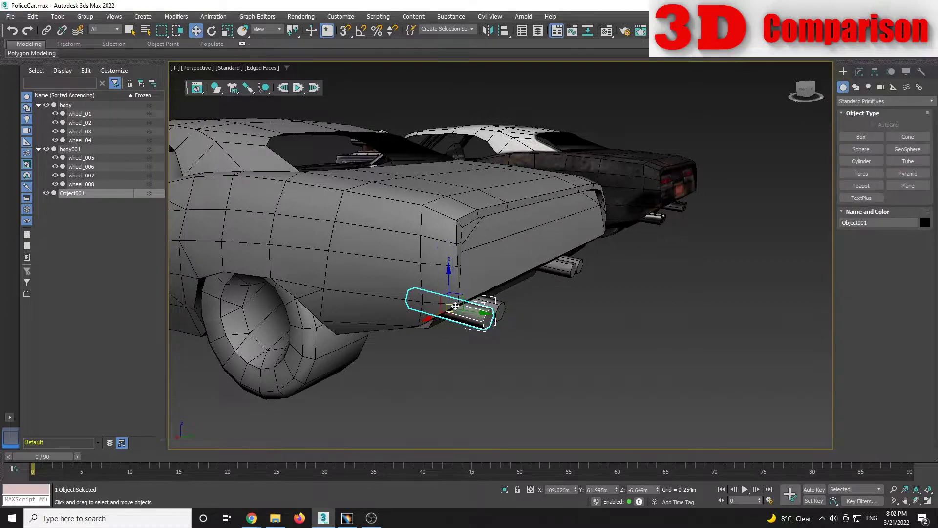
Step: Use the Local reference coordinate system in 3ds Max and try to pull the detached exhaust pipe out of the body
left_click(268, 30)
left_click(263, 68)
left_click_drag(482, 311, 635, 335)
right_click(635, 335)
left_click(526, 295)
Step: Select the engine block on the hood of body001 at the element level
scroll(526, 295, "down", 6)
middle_click_drag(477, 261, 524, 280, "alt")
scroll(580, 291, "up", 5)
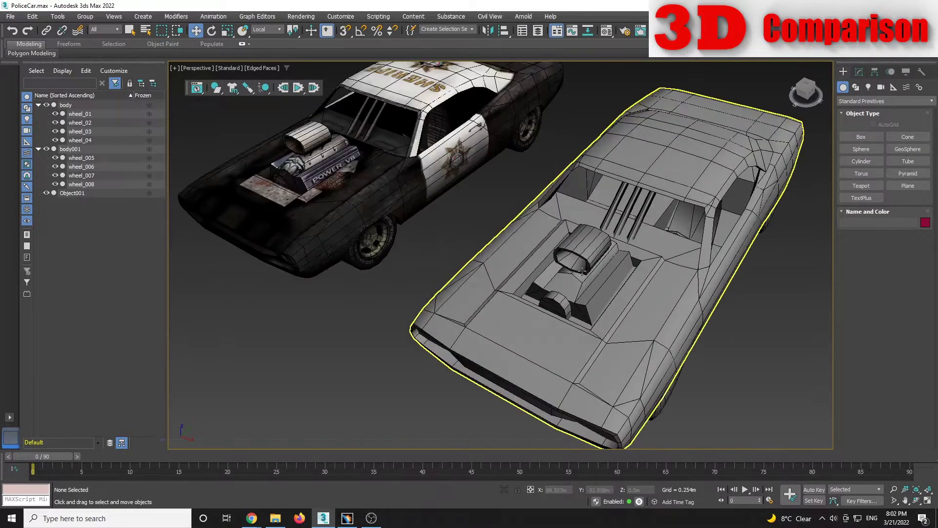
scroll(569, 298, "up", 2)
left_click(554, 309)
middle_click_drag(600, 306, 550, 277, "alt")
middle_click_drag(550, 277, 516, 302)
left_click(859, 71)
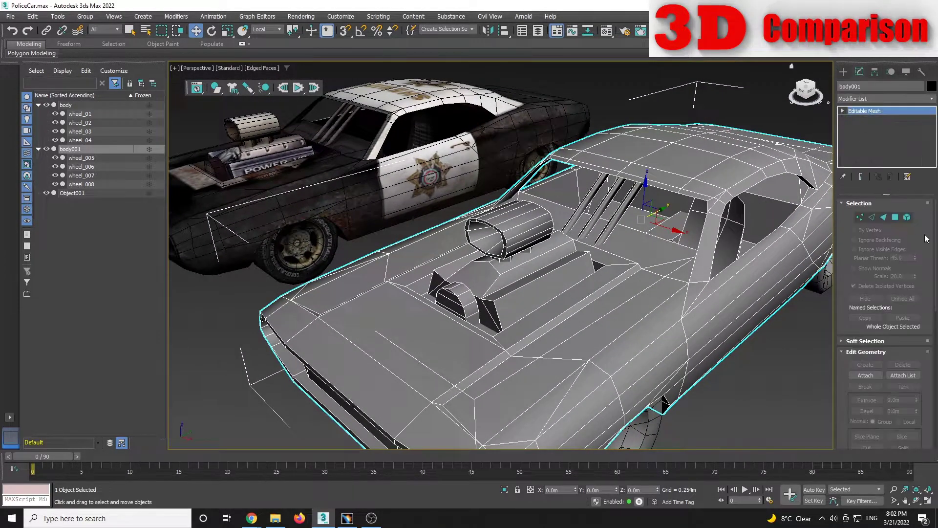
left_click(907, 217)
left_click(465, 280)
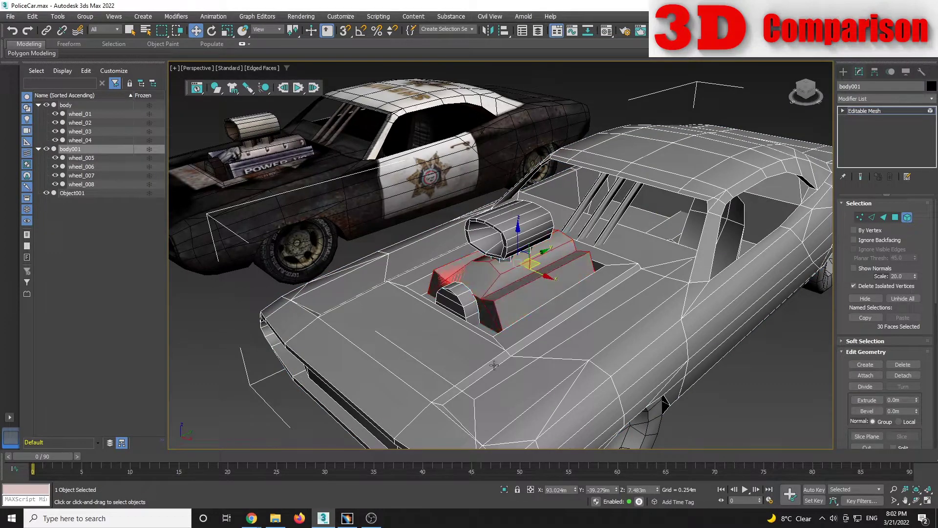
Step: Select the air intake scoop element above the engine, detach it as Object002 and leave the mesh editing
left_click(749, 383)
left_click(457, 297)
left_click(508, 229)
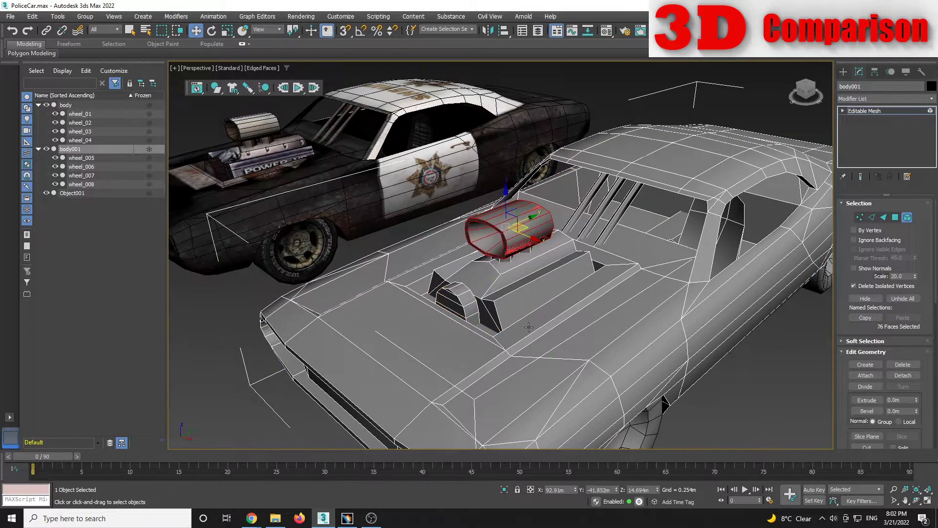
scroll(545, 294, "down", 3)
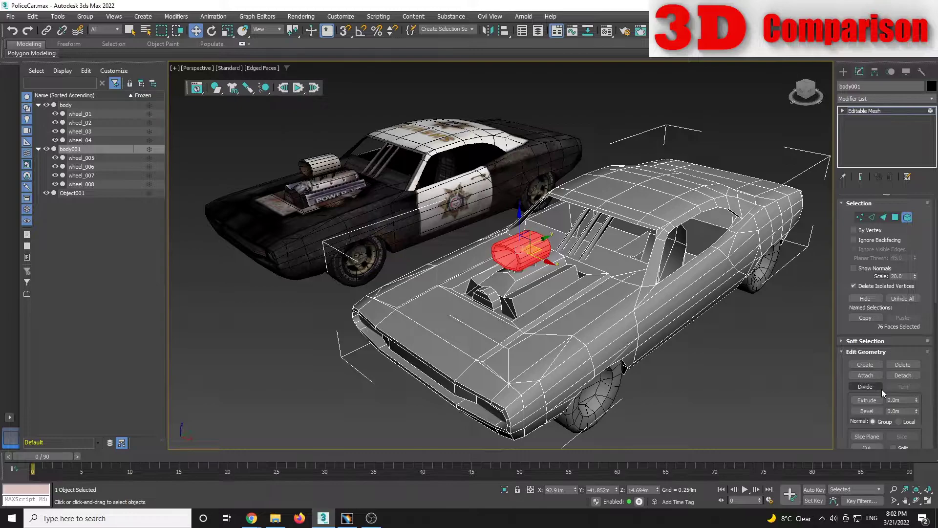
left_click(899, 376)
left_click(500, 263)
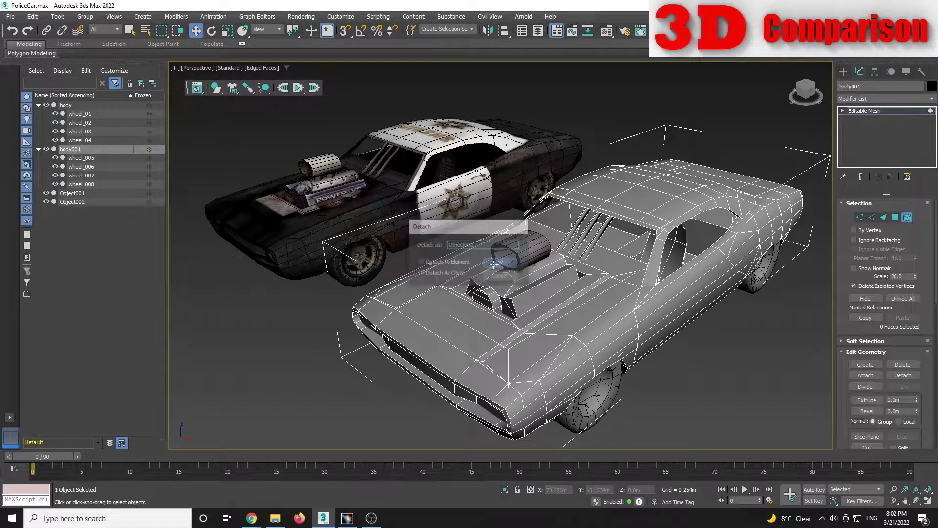
left_click(843, 72)
left_click(664, 375)
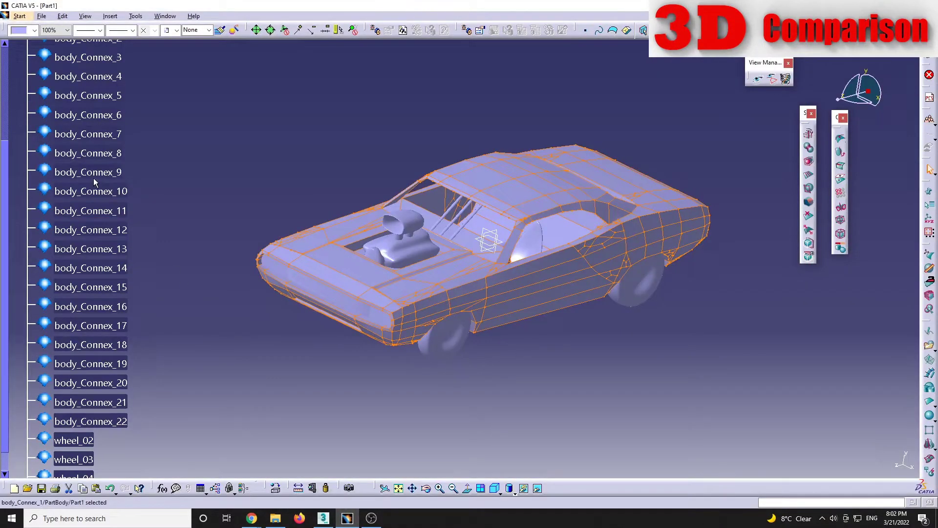
Step: Highlight body_Connex_10 in CATIA V5 and examine the engine block and intake up close
left_click(93, 190)
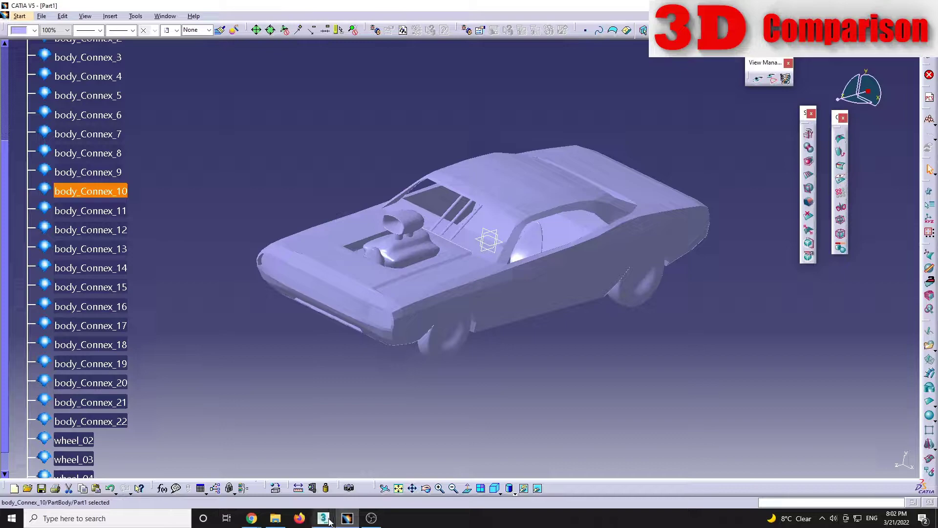
middle_click_drag(482, 280, 518, 247)
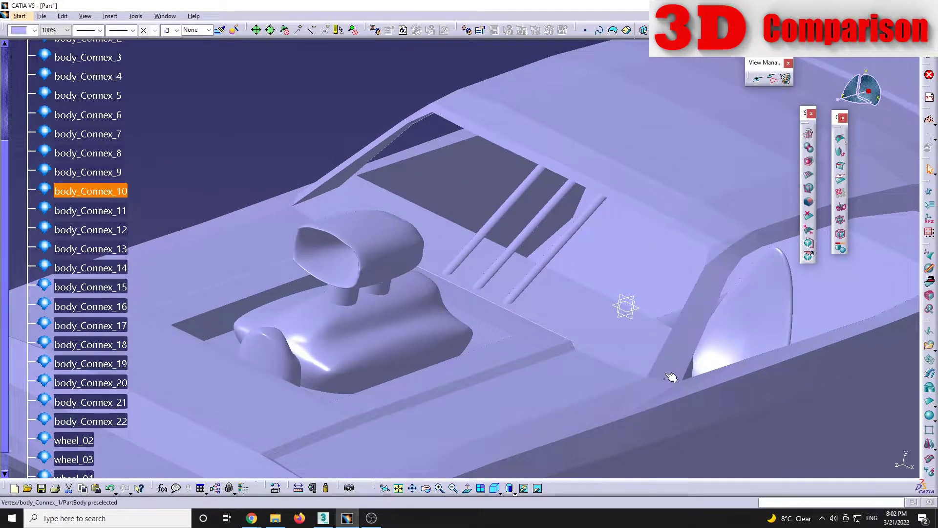
middle_click_drag(630, 331, 644, 300)
middle_click_drag(409, 258, 391, 285)
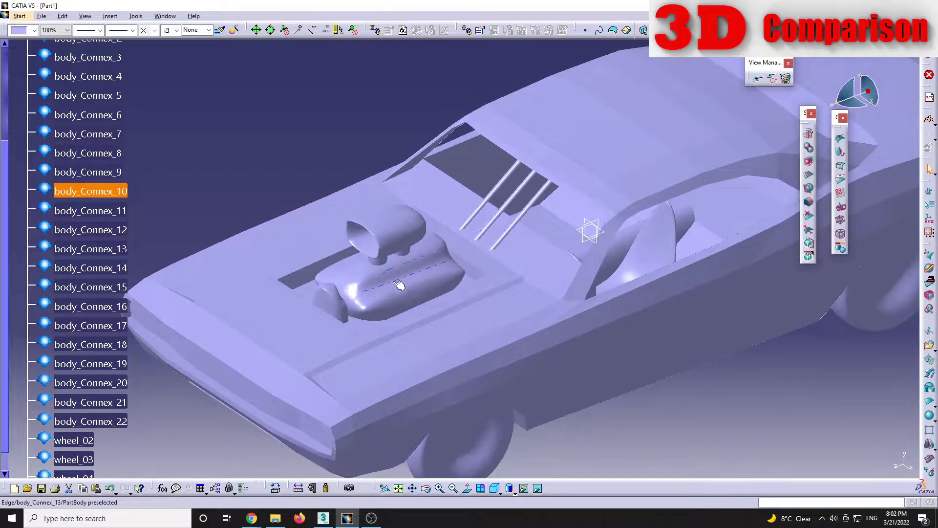
Step: Open the engine block body_Connex_13 for modification, set all its edges to 100% attraction weight and apply Smooth to Sharp
double_click(396, 292)
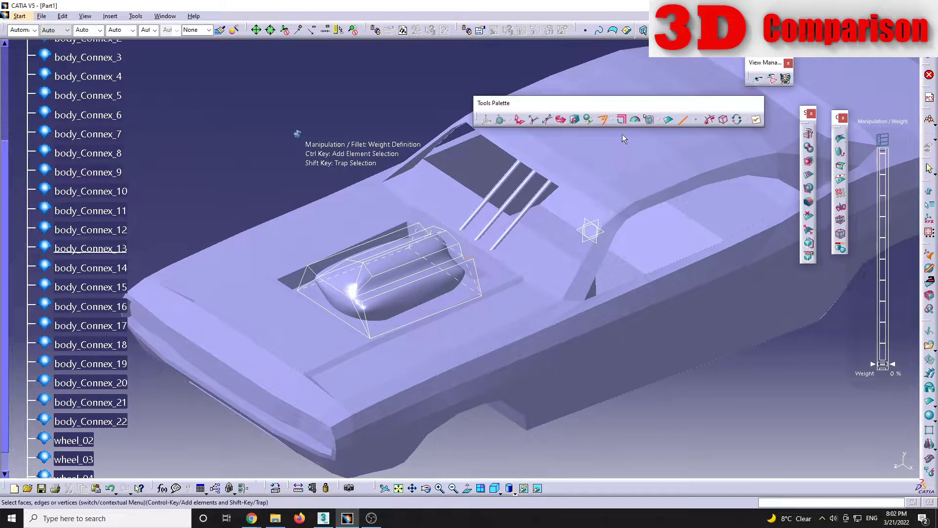
left_click(725, 117)
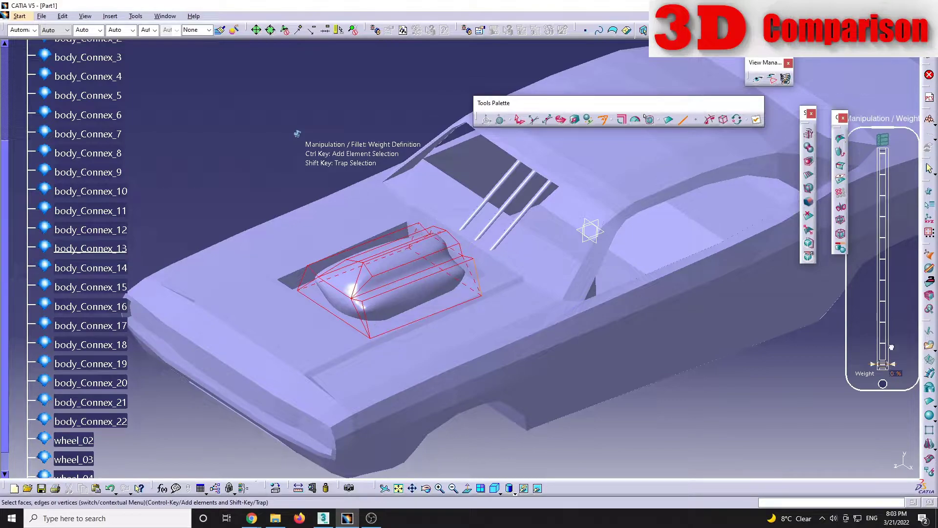
left_click_drag(891, 347, 890, 149)
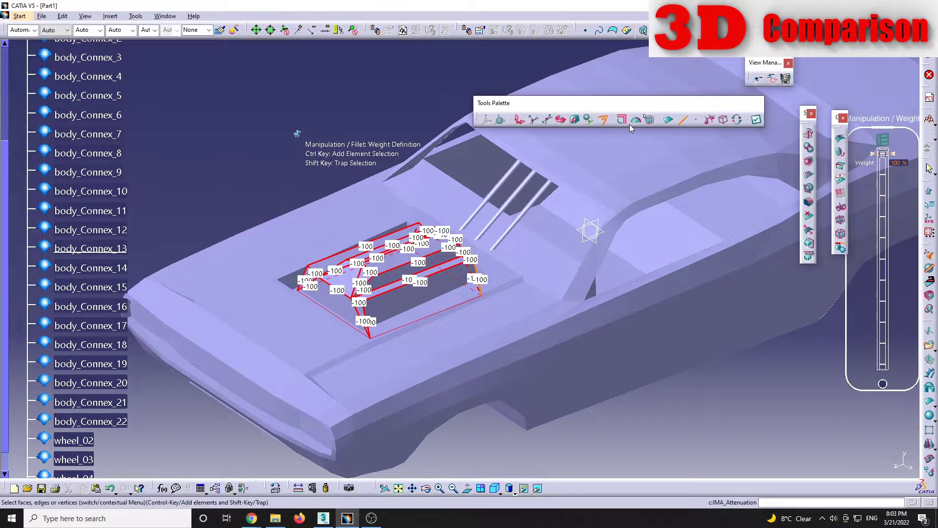
left_click(621, 119)
middle_click_drag(499, 278, 597, 261)
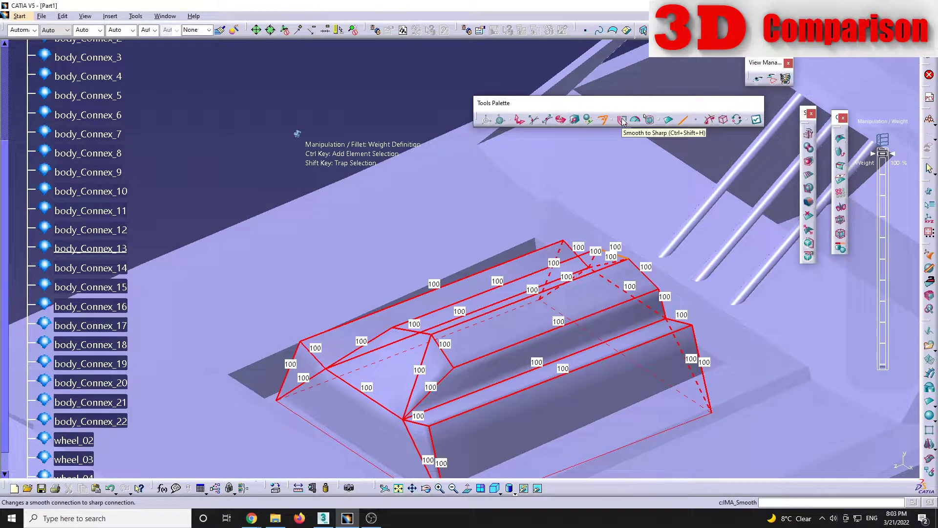
Step: Apply Smooth to Sharp to the engine block's weighted edges and compare the shape with the hood engine in 3ds Max
left_click(622, 120)
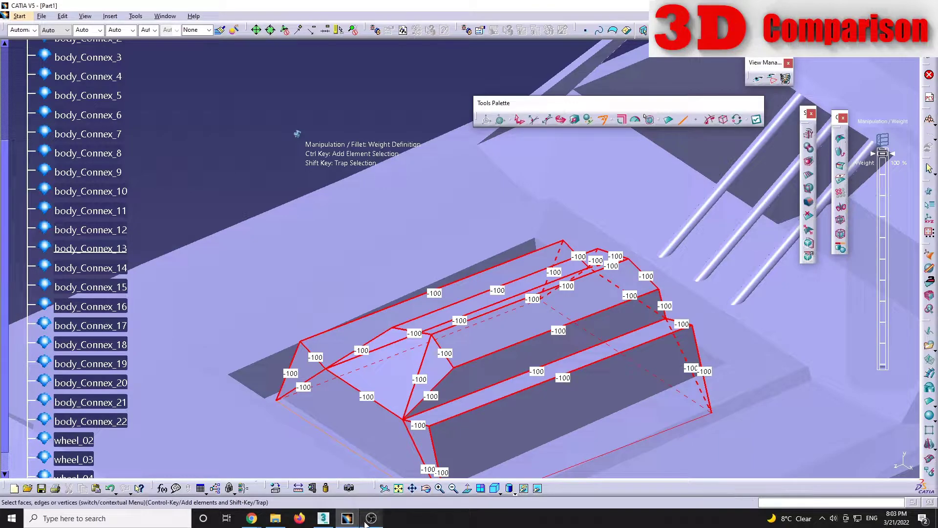
left_click(323, 518)
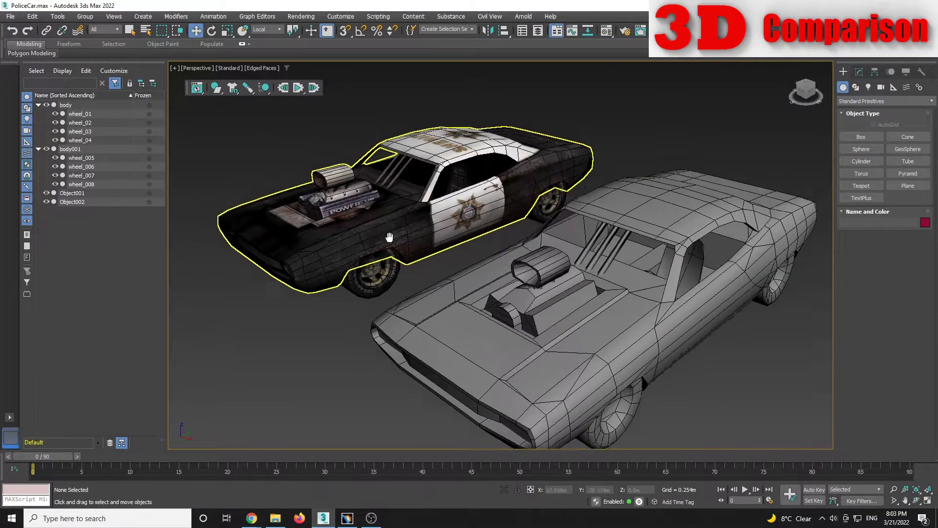
scroll(559, 307, "up", 5)
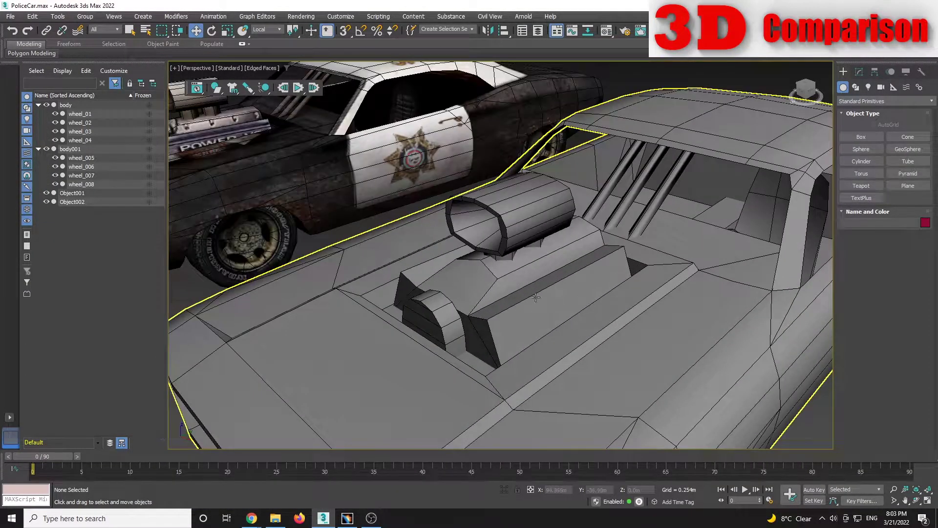
Step: Return to CATIA V5, leave the engine block modification and check the whole car
left_click(348, 519)
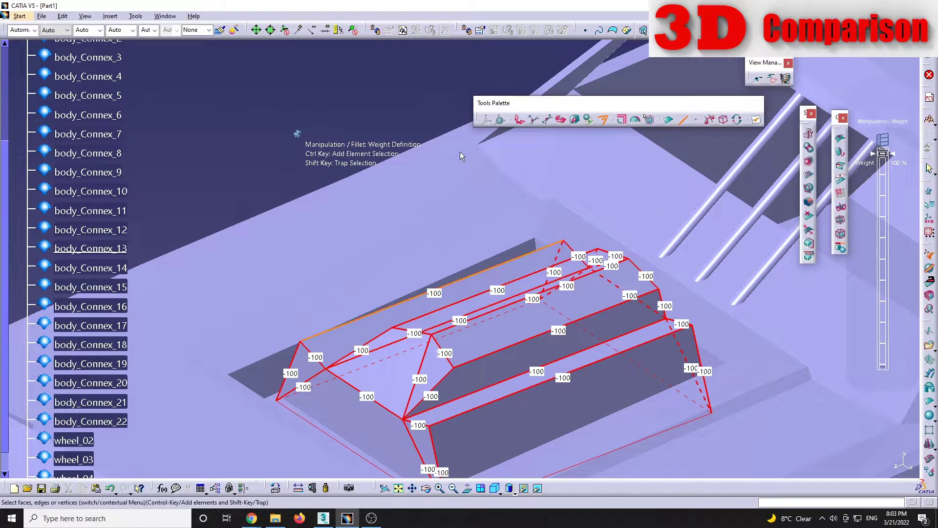
double_click(416, 107)
middle_click_drag(513, 312, 621, 406)
left_click(636, 423)
double_click(491, 269)
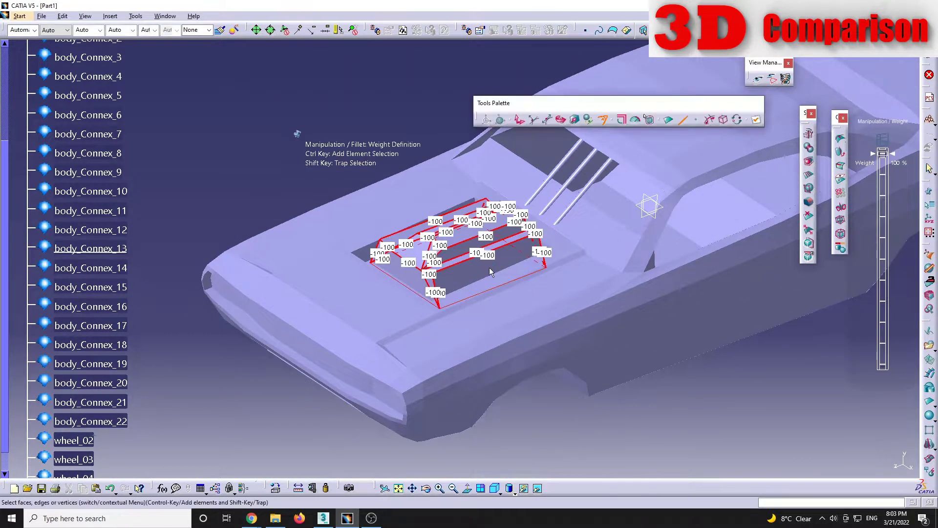
double_click(523, 88)
left_click(702, 422)
middle_click_drag(604, 290, 525, 386)
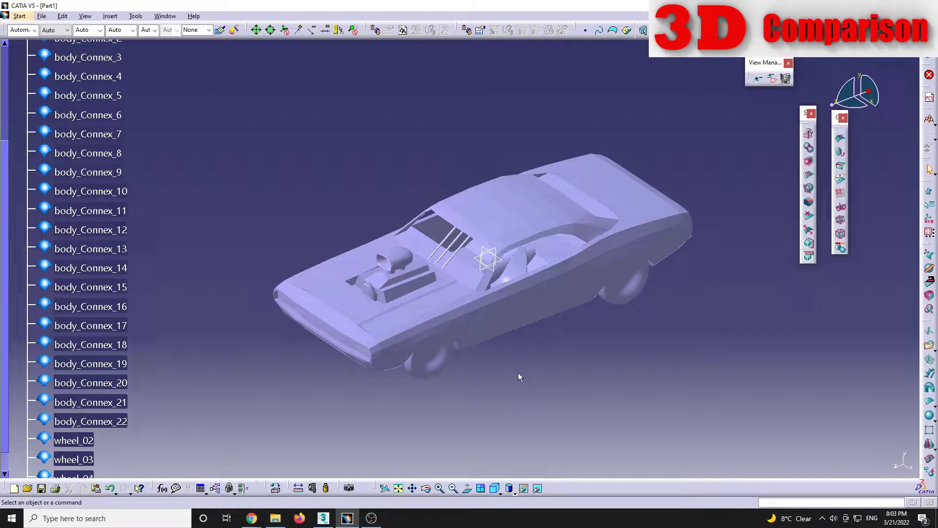
Step: Switch to 3ds Max and create a cylinder about 10 m in radius and 37 m high beside the grey car
left_click(327, 521)
scroll(737, 322, "down", 3)
middle_click_drag(722, 323, 608, 321, "alt")
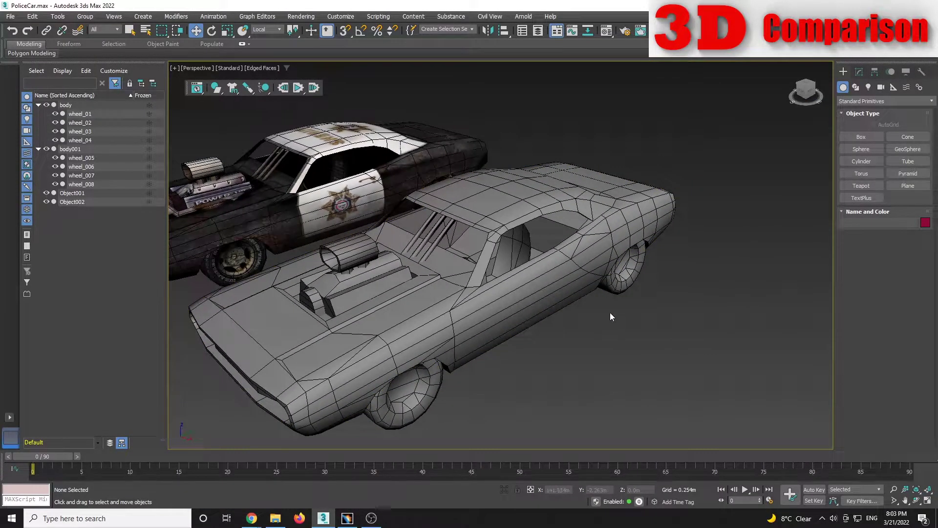
left_click(858, 162)
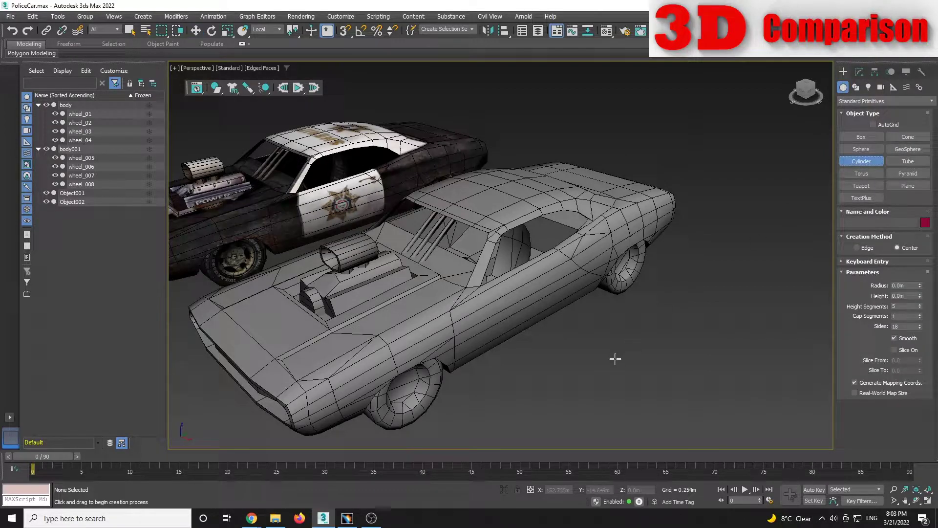
left_click_drag(614, 373, 670, 387)
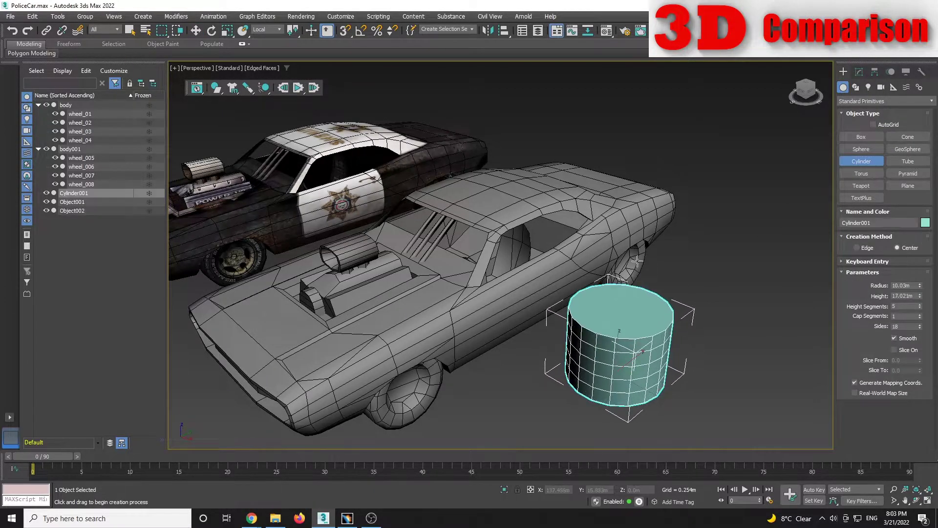
left_click(645, 178)
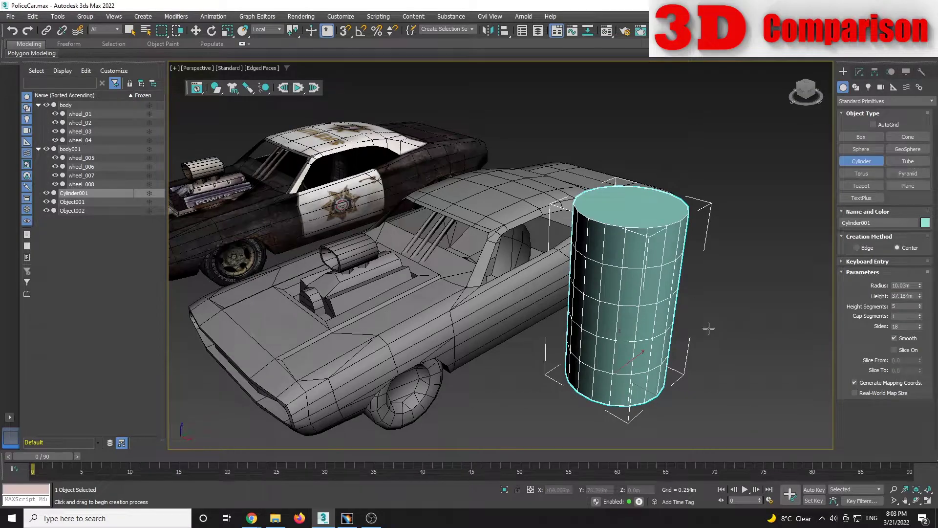
Step: Set the cylinder to 1 height segment, 24 sides and a 10 m radius, then finish its creation
double_click(901, 306)
key("Tab")
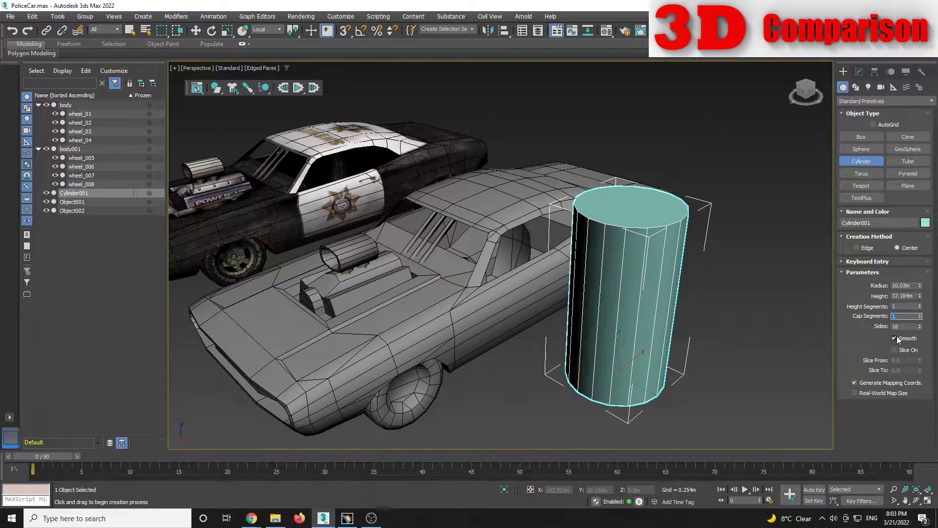
key("Tab")
type("24")
key("Return")
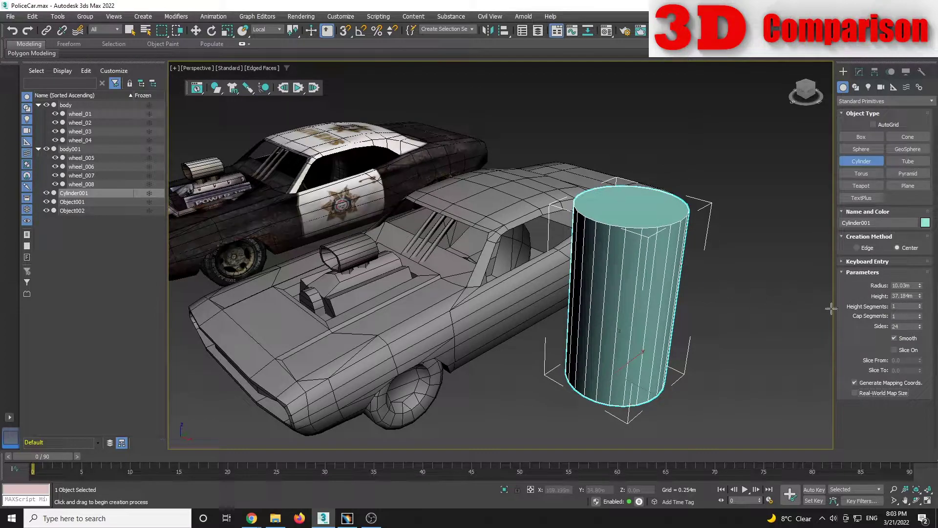
double_click(910, 285)
key("Return")
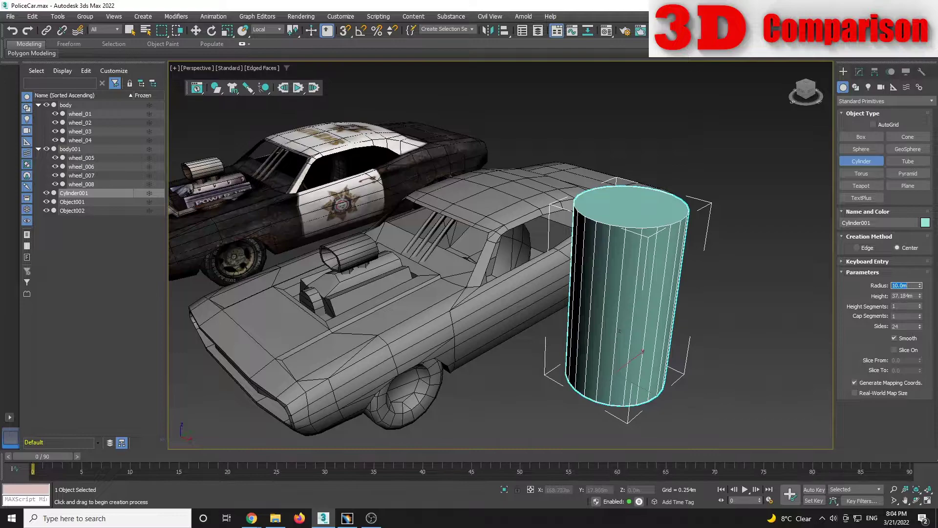
left_click(913, 296)
right_click(728, 322)
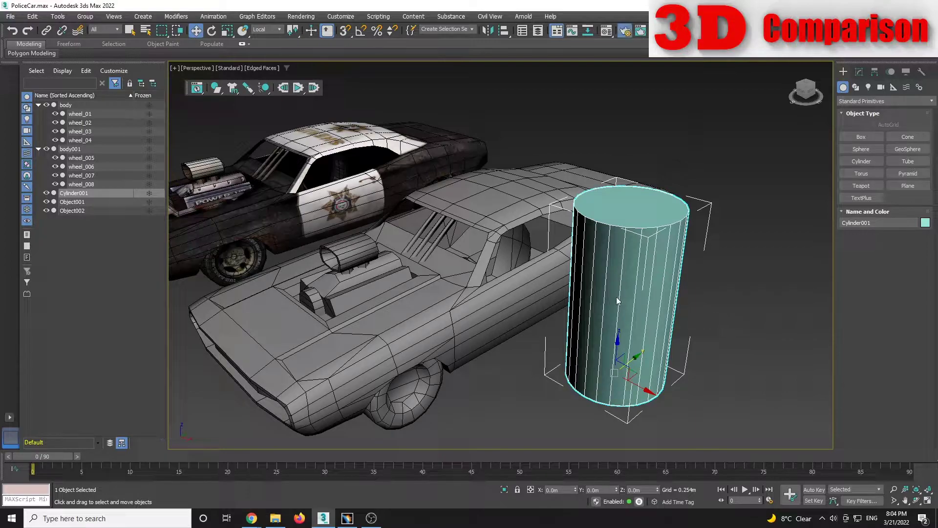
Step: Set the metric display unit scale to millimeters
key("F10")
left_click(525, 109)
left_click(340, 16)
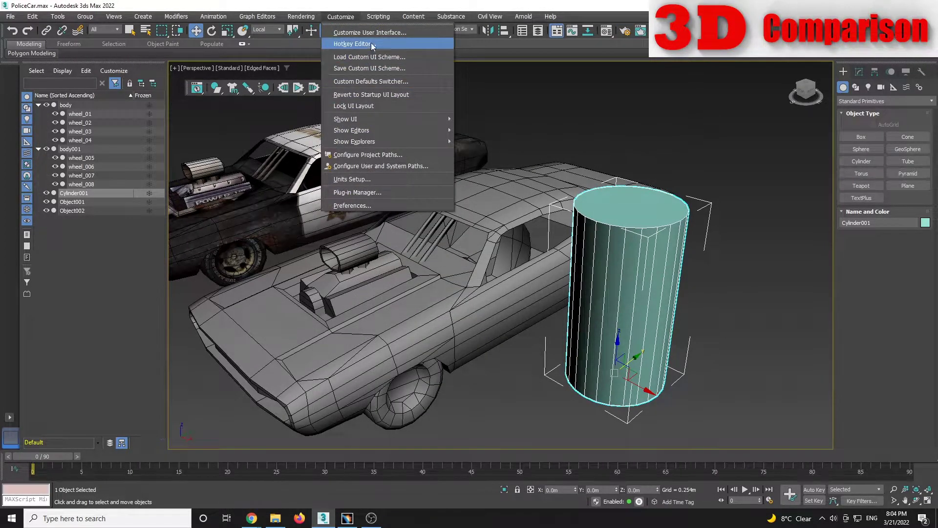
left_click(376, 180)
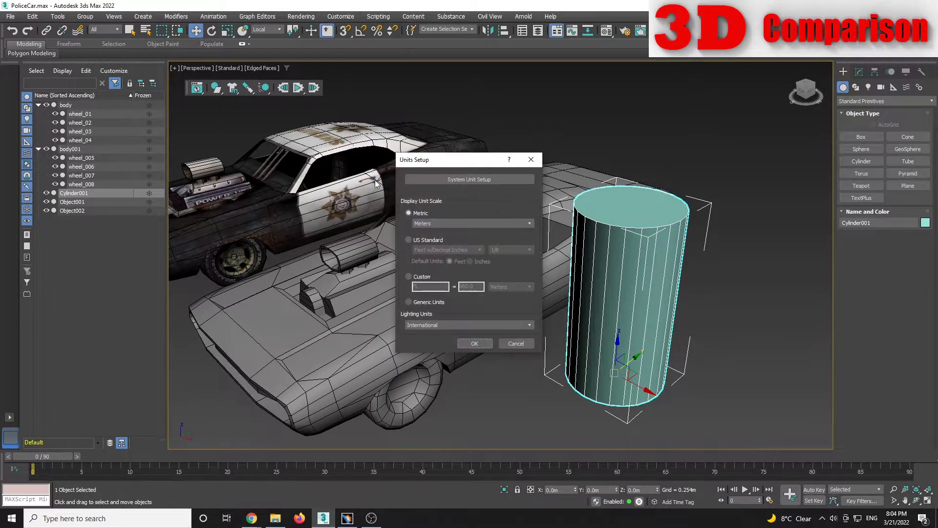
left_click(429, 224)
left_click(430, 230)
left_click(472, 344)
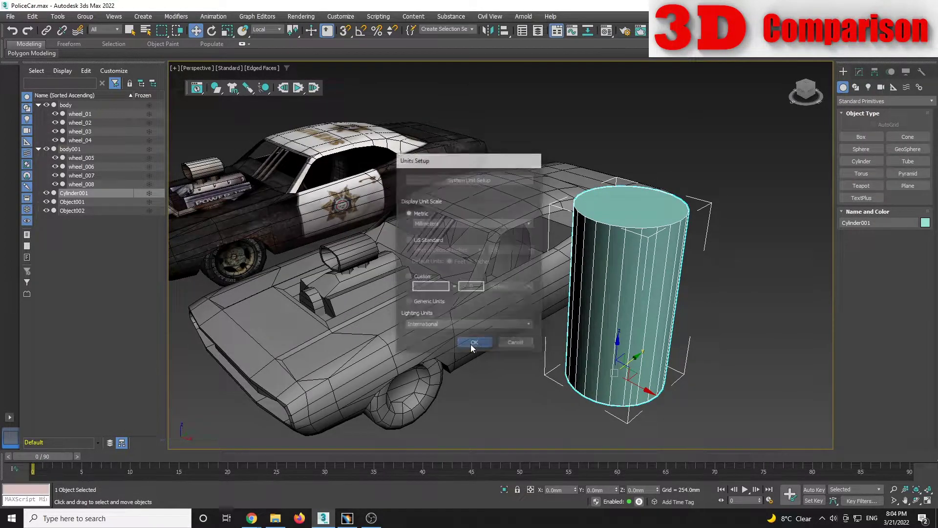
Step: Set the system unit scale to 1 unit = 1.0 millimeters and deselect the cylinder
left_click(341, 17)
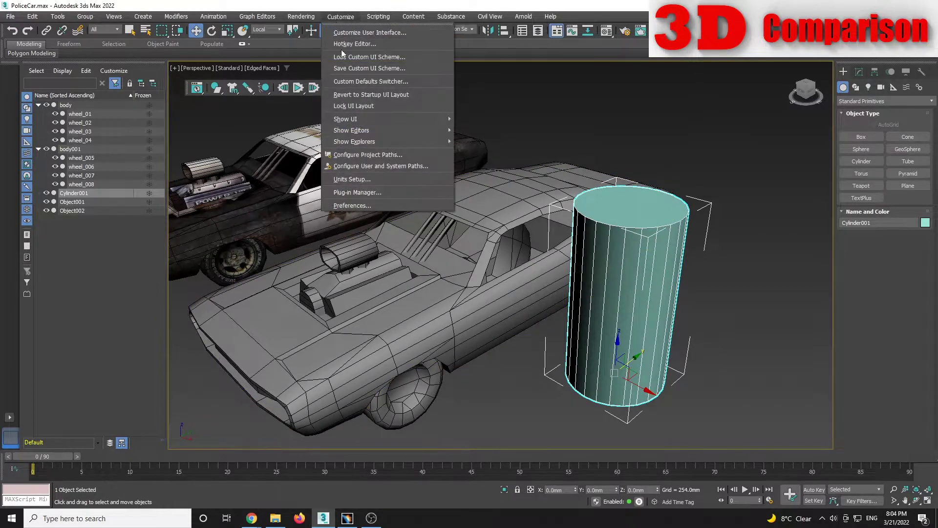
left_click(371, 178)
left_click(469, 179)
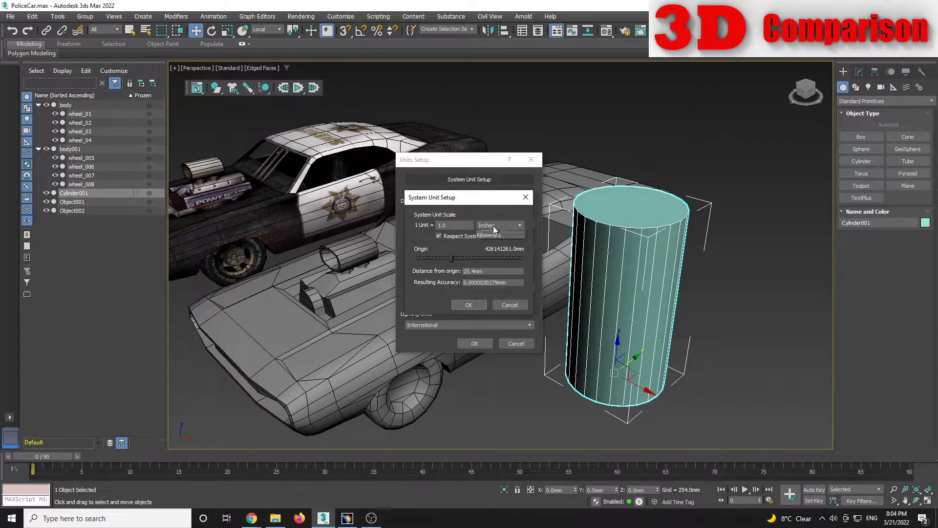
left_click(493, 225)
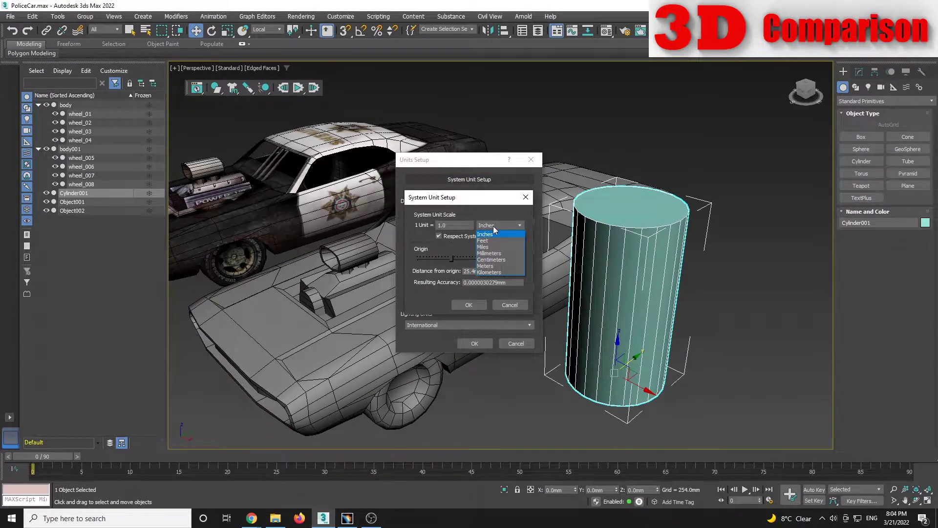
left_click(489, 253)
left_click(468, 305)
left_click(475, 344)
left_click(735, 320)
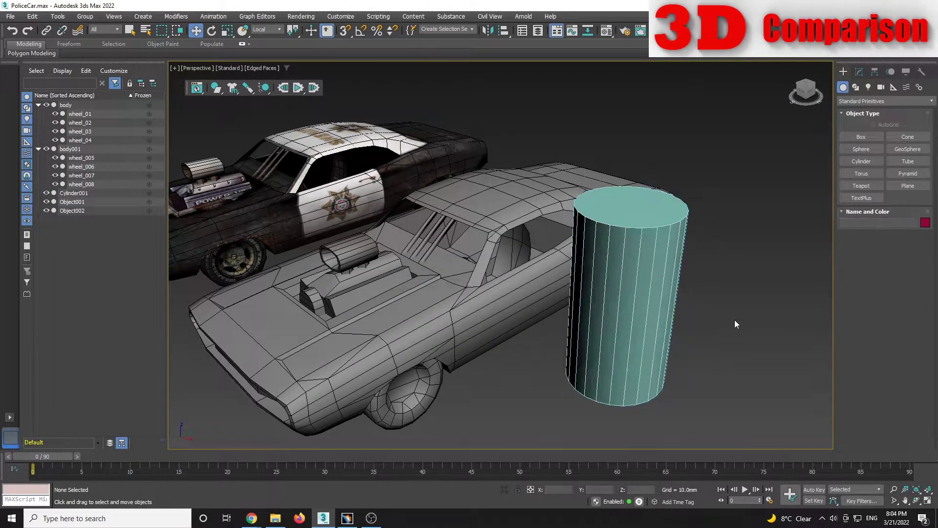
Step: Move the cylinder slightly farther from the grey car along X and review its radius and height parameters
left_click(652, 288)
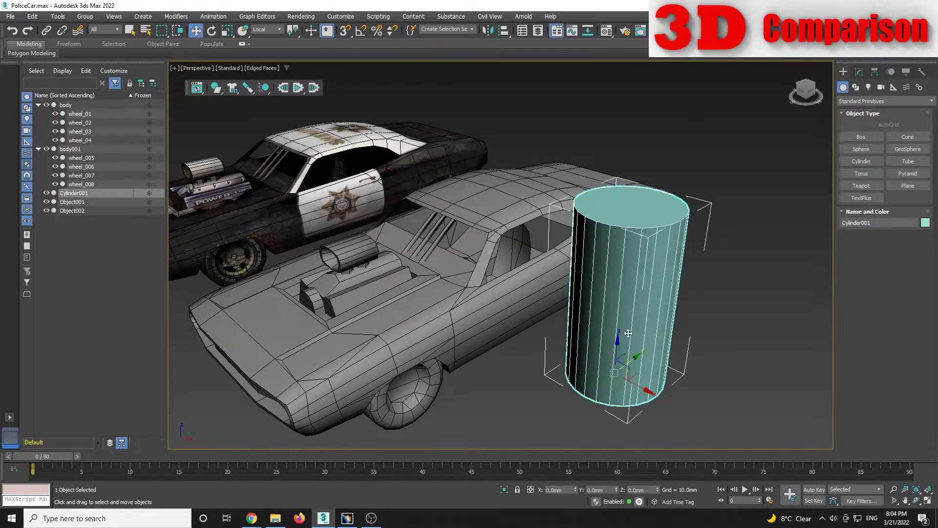
scroll(655, 313, "down", 4)
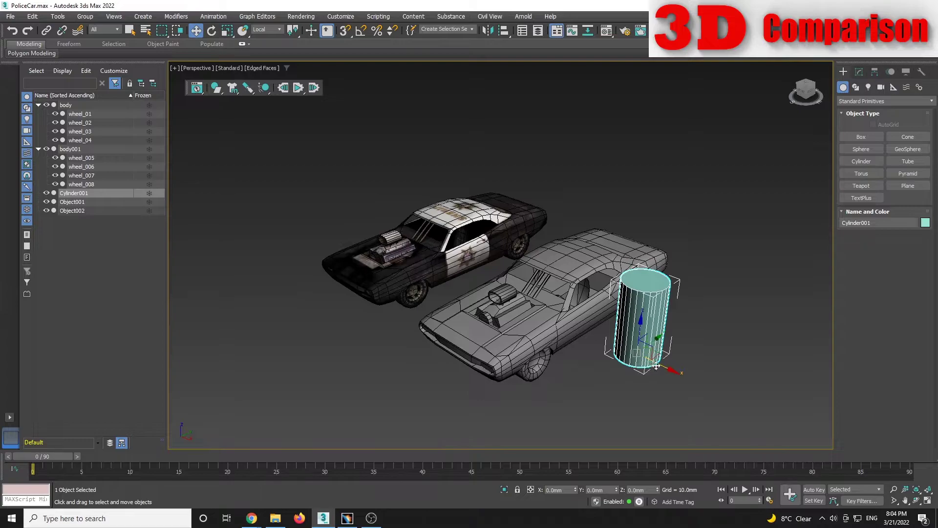
left_click(859, 71)
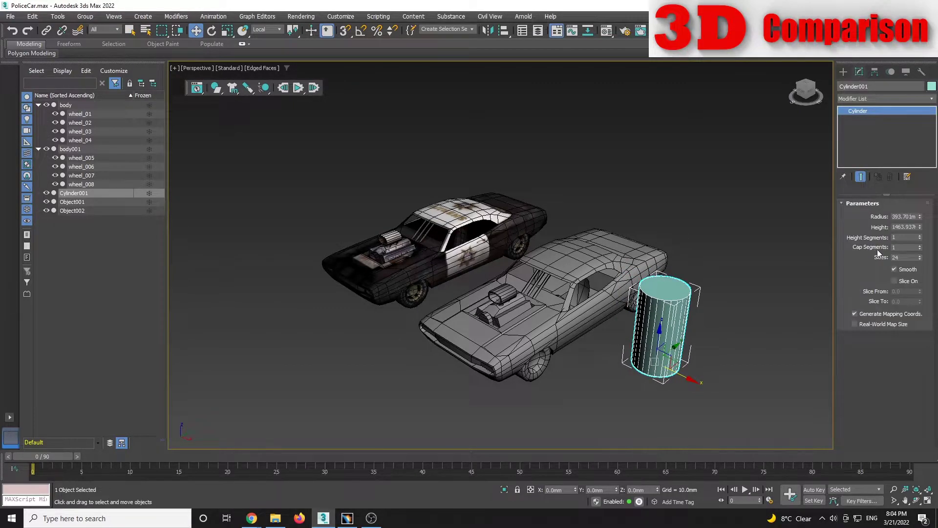
left_click(911, 218)
middle_click_drag(765, 331, 711, 311, "alt")
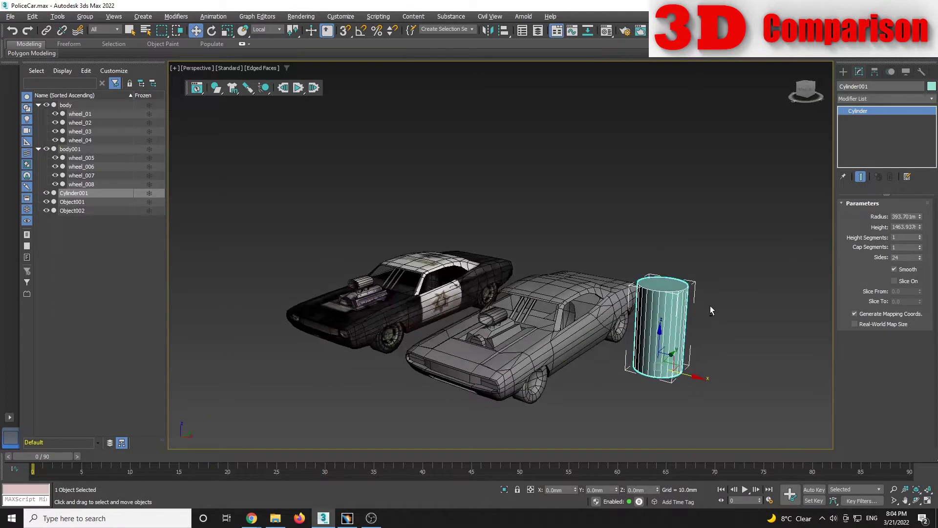
Step: From the top view, draw a box over the police car about 5676 mm long, 2406 mm wide and 757 mm high
left_click(844, 72)
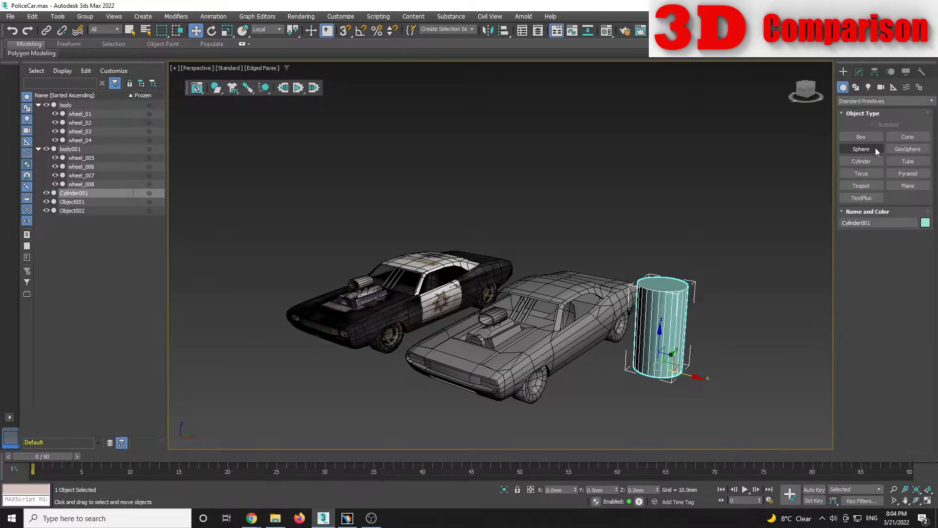
left_click(805, 87)
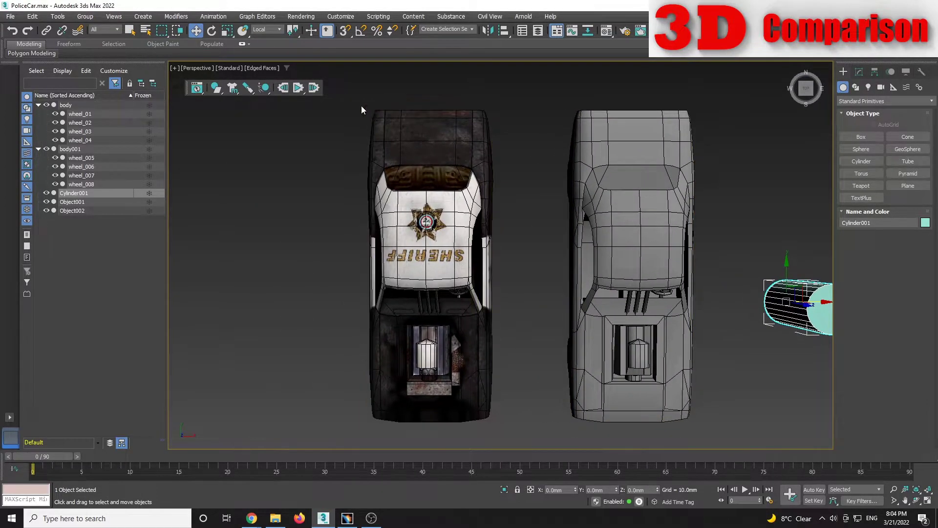
left_click(861, 137)
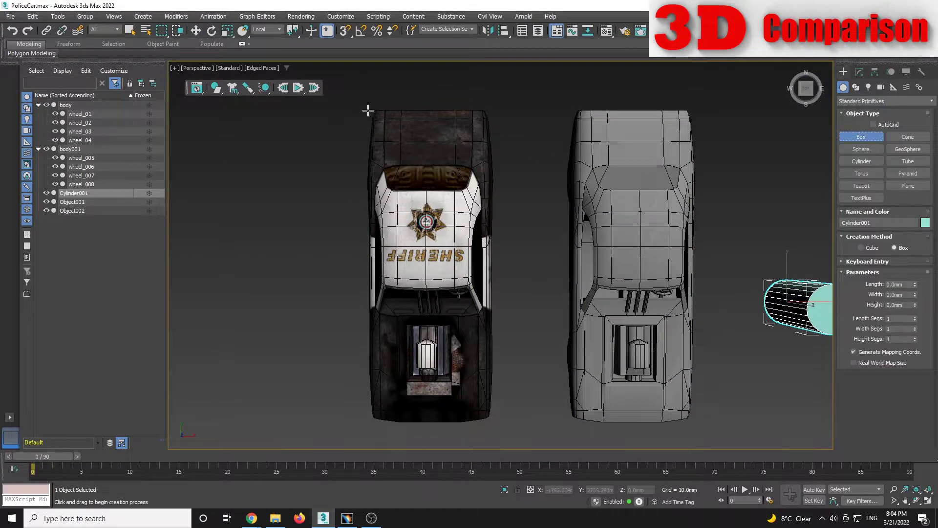
left_click_drag(363, 109, 495, 423)
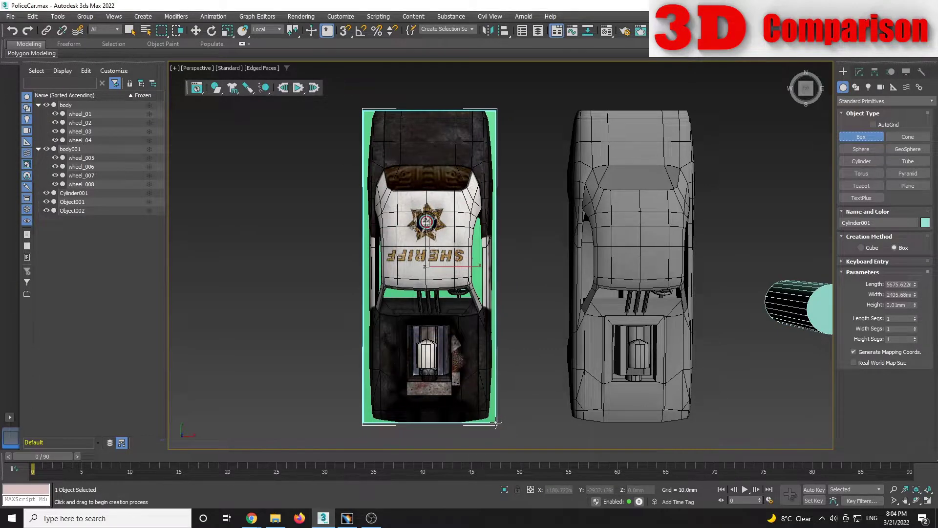
left_click(494, 383)
middle_click_drag(512, 365, 550, 302, "alt")
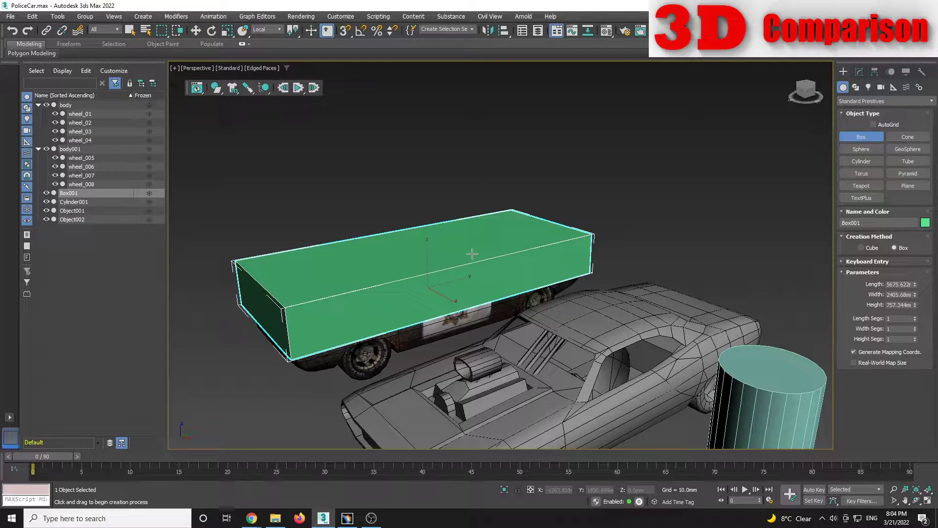
Step: Try raising the green box above the police car and delete the box
key("w")
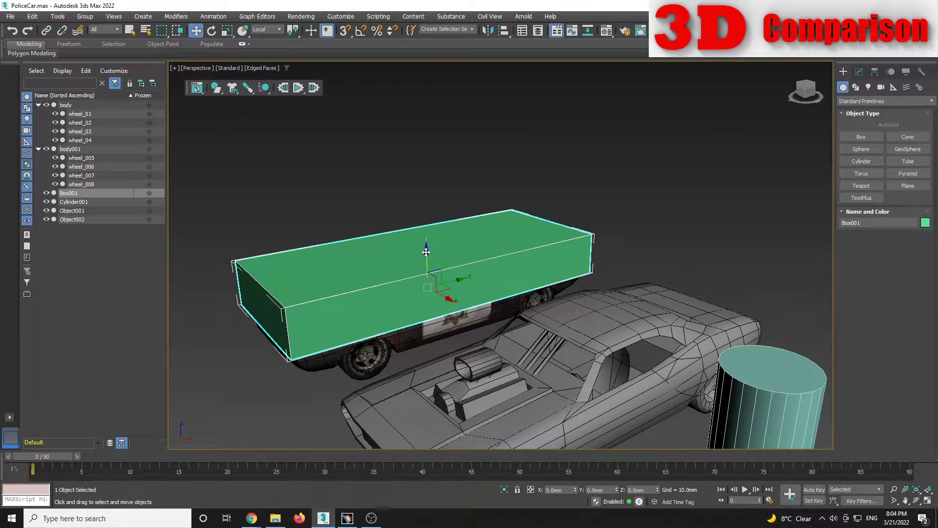
left_click_drag(457, 242, 453, 198)
key("Delete")
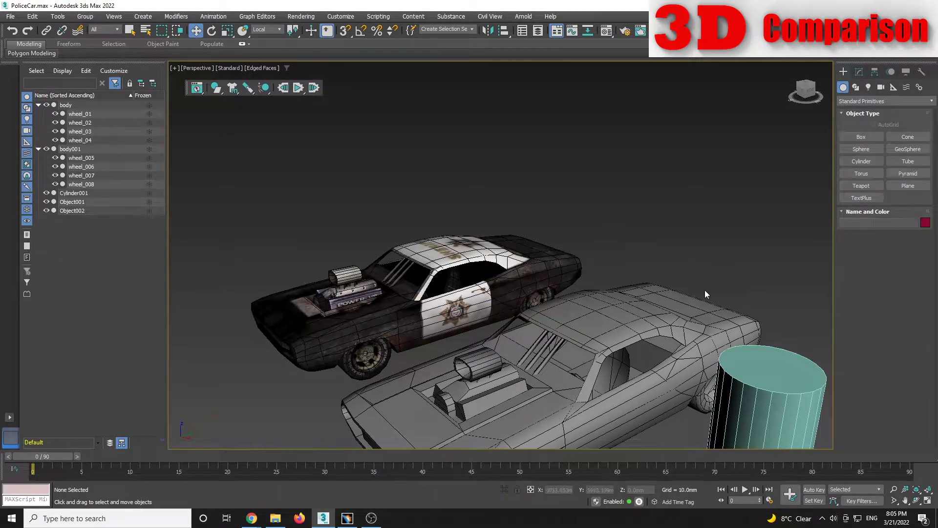
Step: Create a pyramid with AutoGrid on the cylinder's top face, about 704 mm wide, 1161 mm deep and 646 mm high
middle_click_drag(705, 289, 828, 232, "alt")
left_click(537, 330)
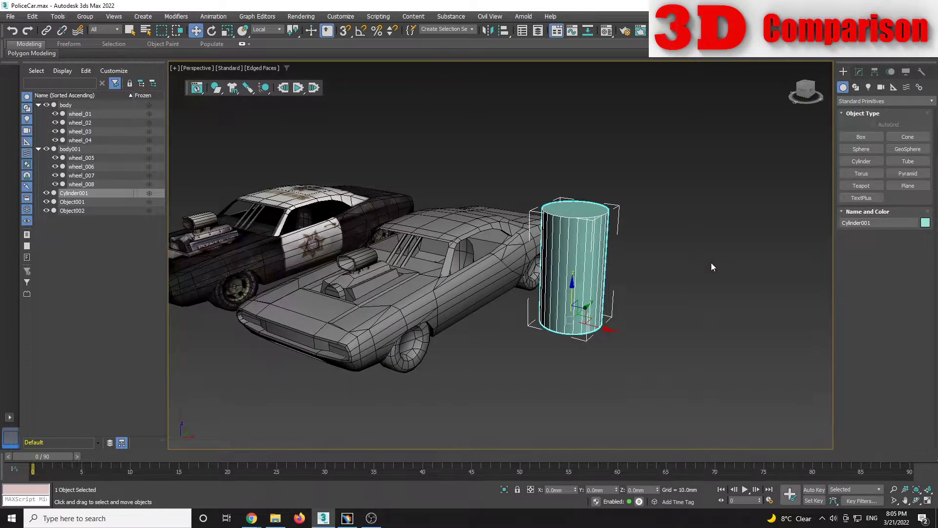
middle_click_drag(711, 264, 774, 280, "alt")
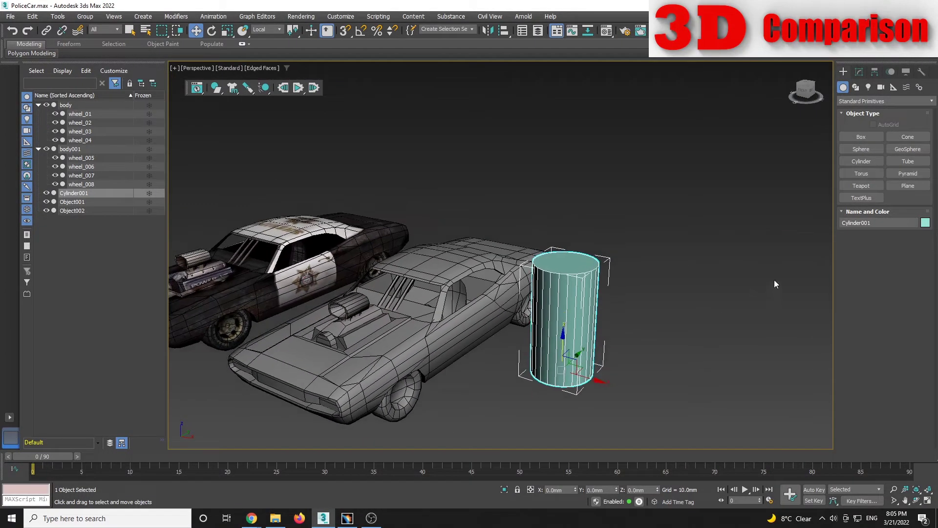
left_click(899, 175)
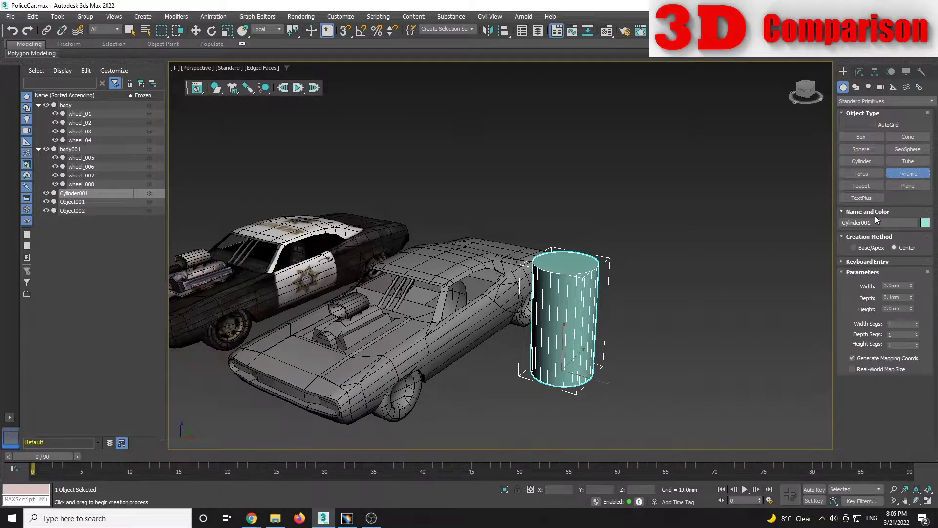
left_click(882, 126)
left_click_drag(566, 265, 649, 262)
left_click(659, 189)
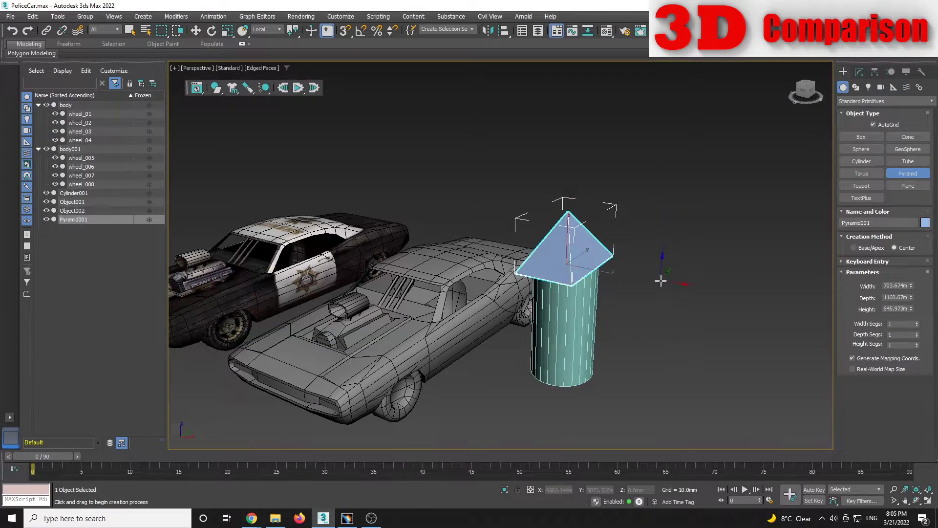
right_click(701, 268)
Step: Align the pyramid to the cylinder in X and Y position, center to center
key("alt+a")
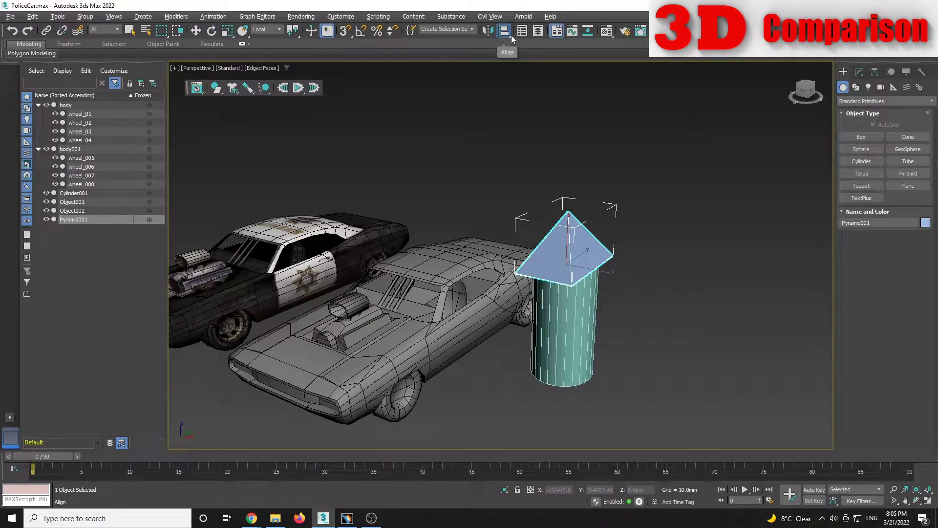
left_click(570, 346)
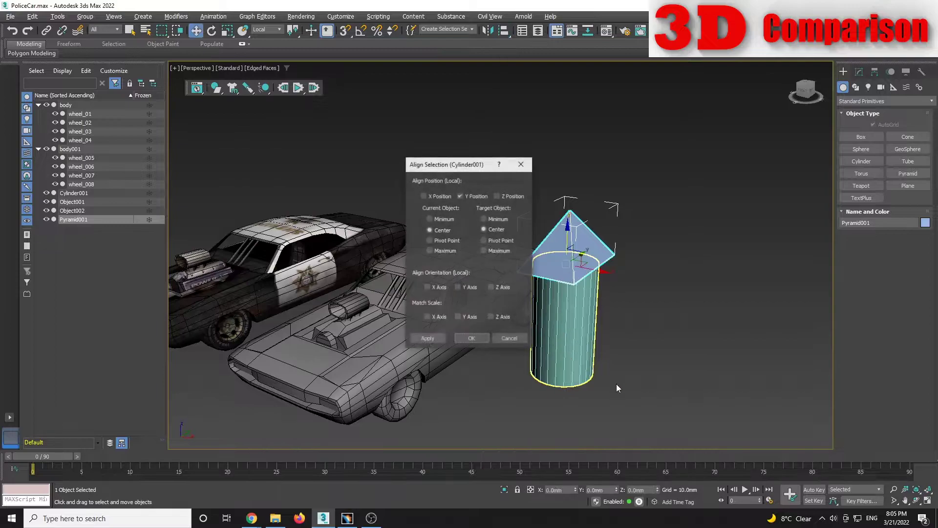
left_click(444, 197)
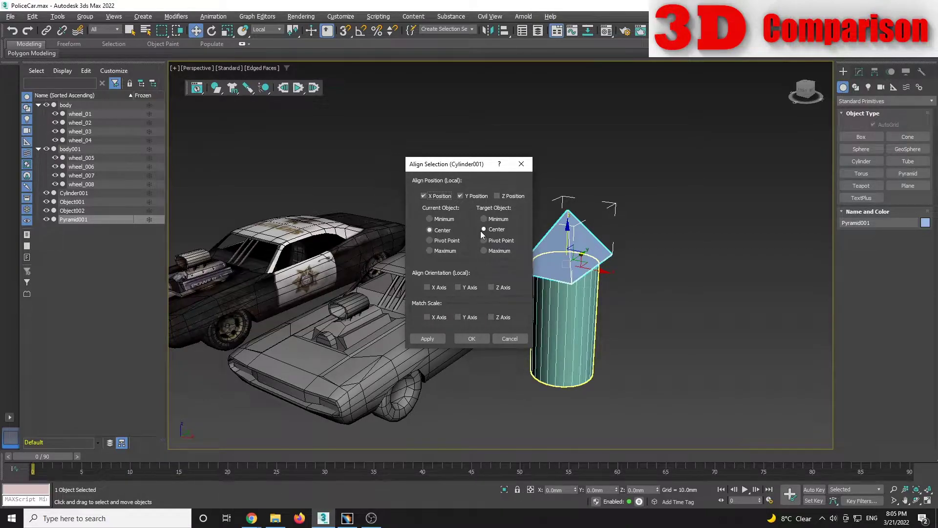
left_click(474, 339)
Step: Set the pyramid's width and depth to 1000 mm and its height to 500 mm
left_click(858, 72)
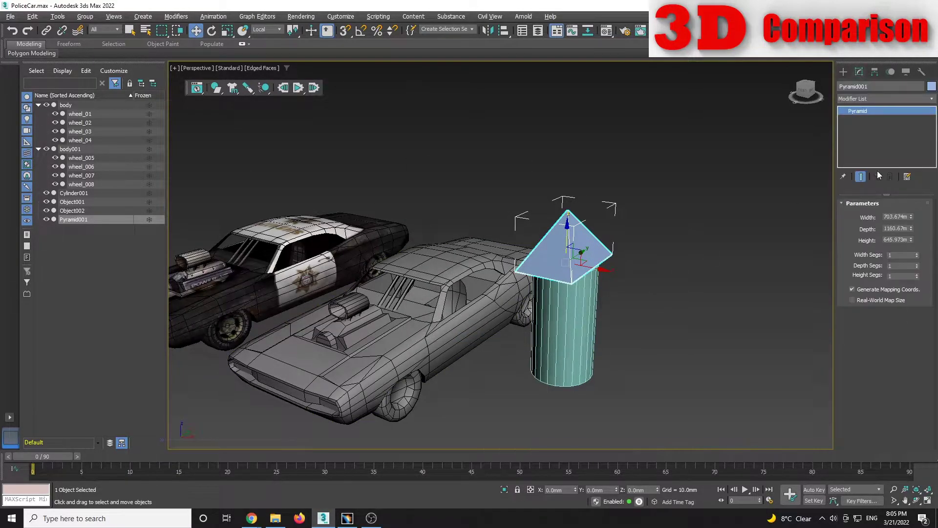
double_click(893, 217)
key("Tab")
type("1")
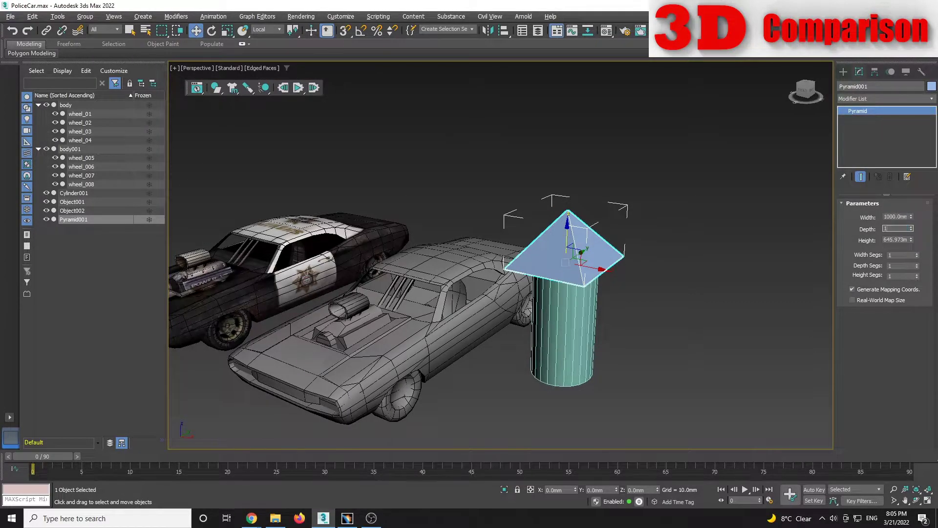
type("000")
key("Return")
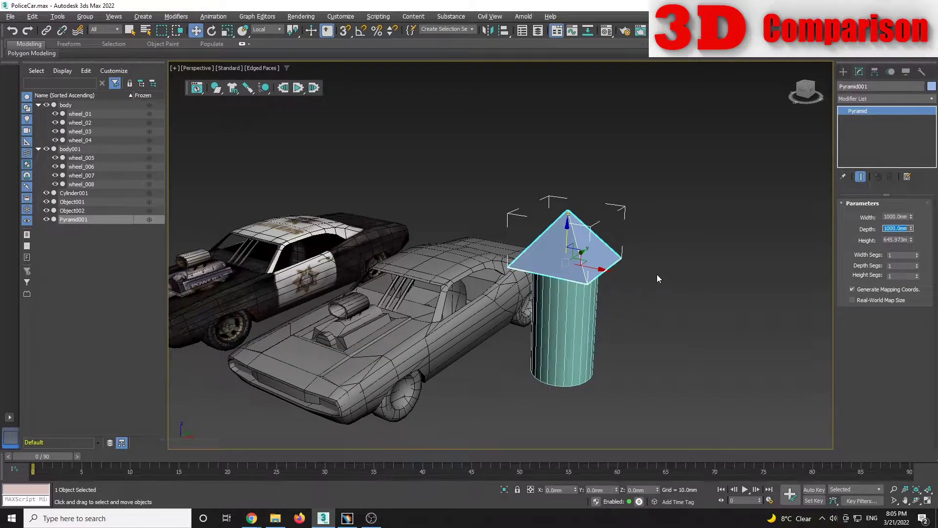
key("Tab")
type("5")
key("Return")
left_click(657, 312)
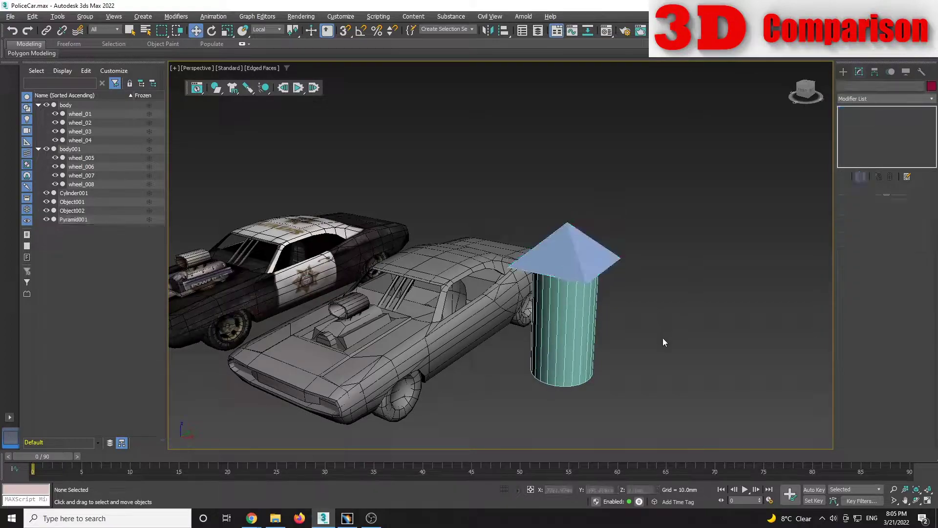
Step: Set the radius of the cylinder under the pyramid to 400 mm and deselect it
middle_click_drag(662, 338, 638, 341, "alt")
left_click(599, 345)
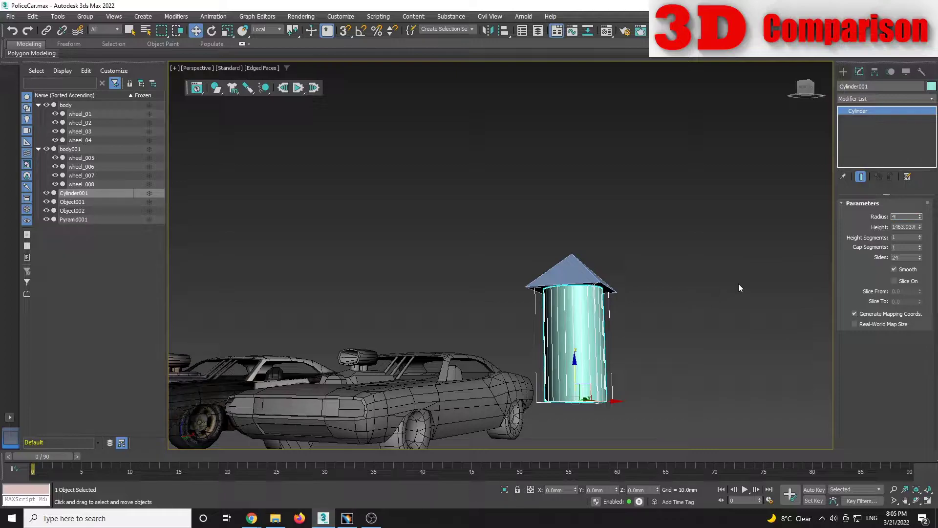
left_click(673, 340)
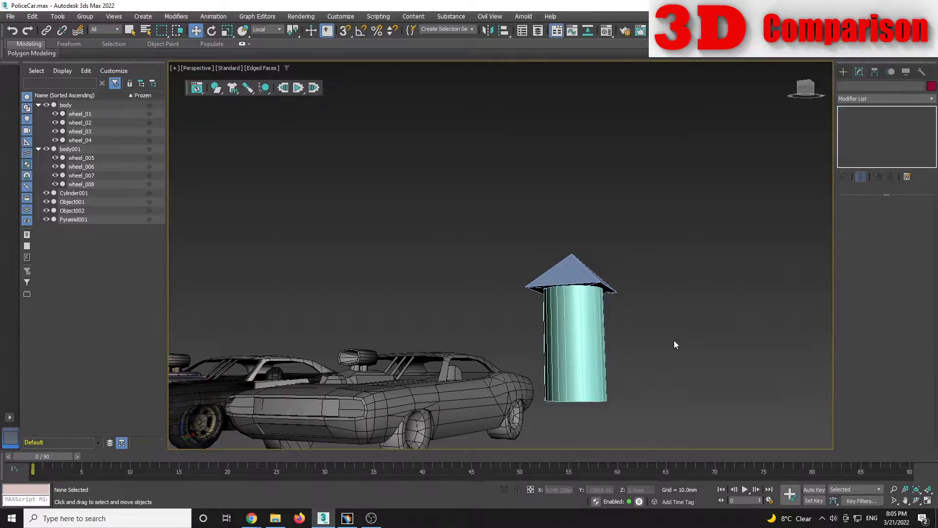
Step: Turn off the edged-faces display in the perspective view and inspect the shaded cylinder and pyramid
key("F3")
key("F3")
mouse_move(592, 343)
middle_mouse_down("alt")
mouse_move(591, 312)
mouse_move(593, 352)
mouse_move(547, 271)
mouse_move(586, 280)
mouse_move(607, 190)
middle_mouse_up("alt")
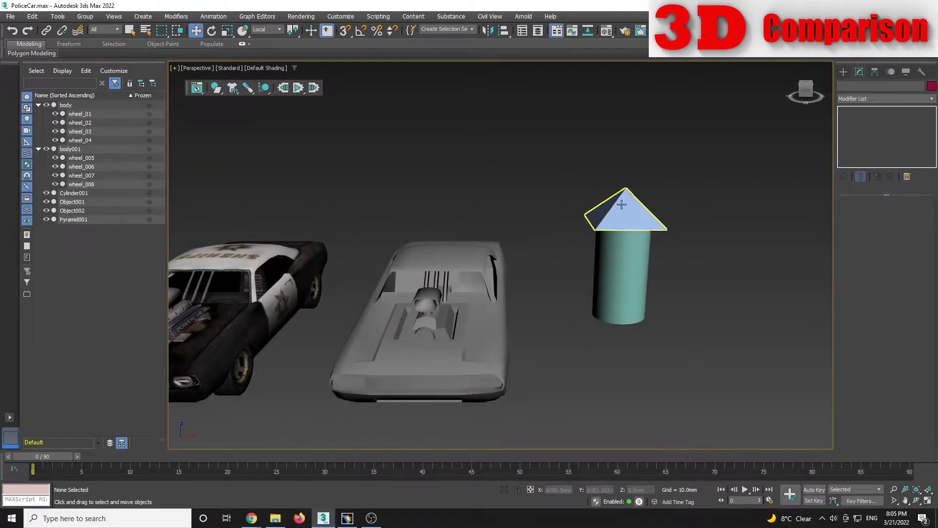
left_click(621, 264)
left_click(635, 200)
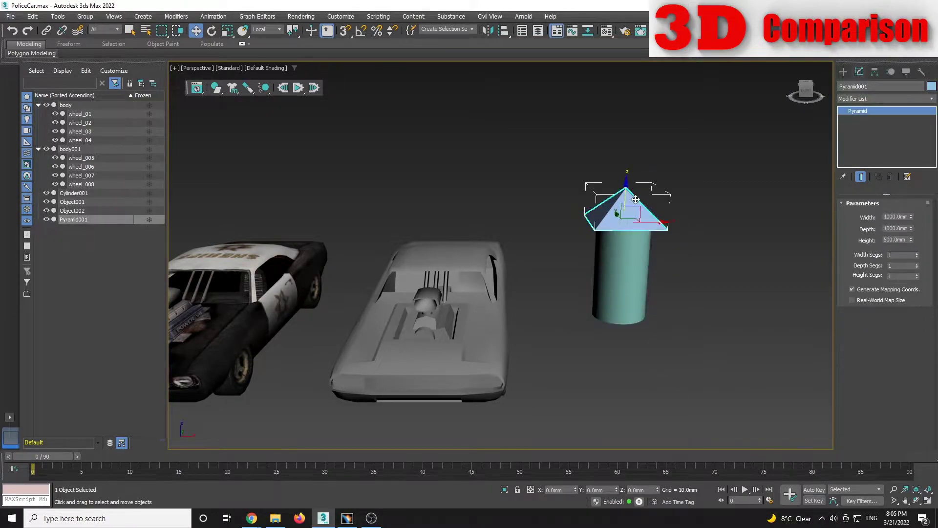
left_click(655, 317)
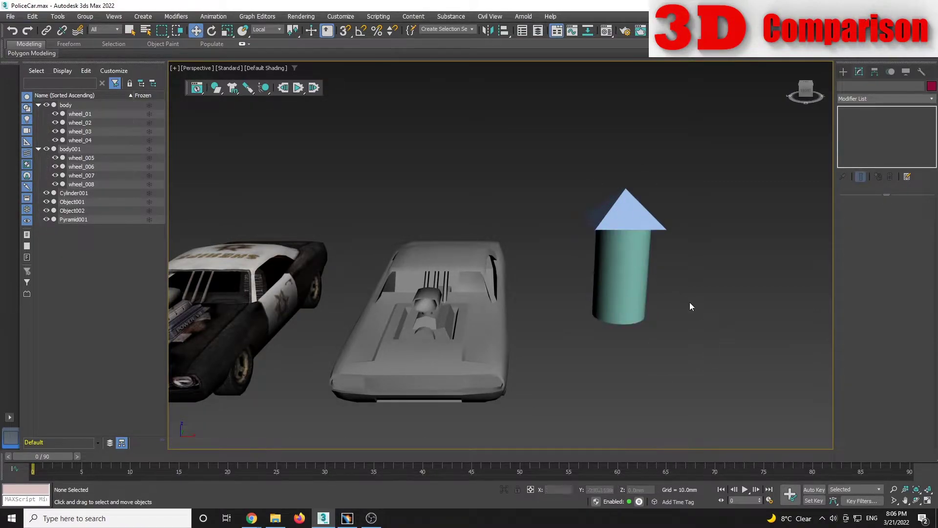
Step: Export only the cylinder and pyramid to the Desktop as an OBJ file named cylinder_pyramid
left_click_drag(584, 163, 573, 159)
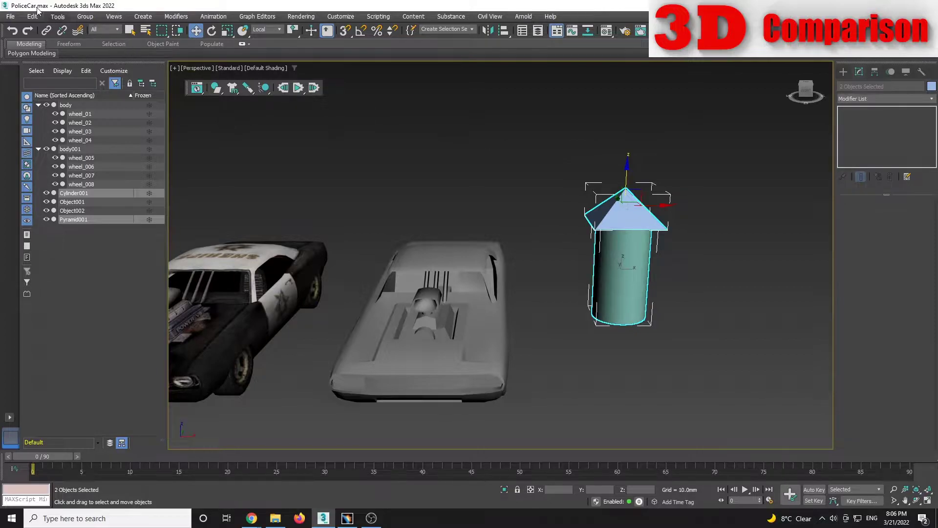
left_click(10, 16)
mouse_move(47, 163)
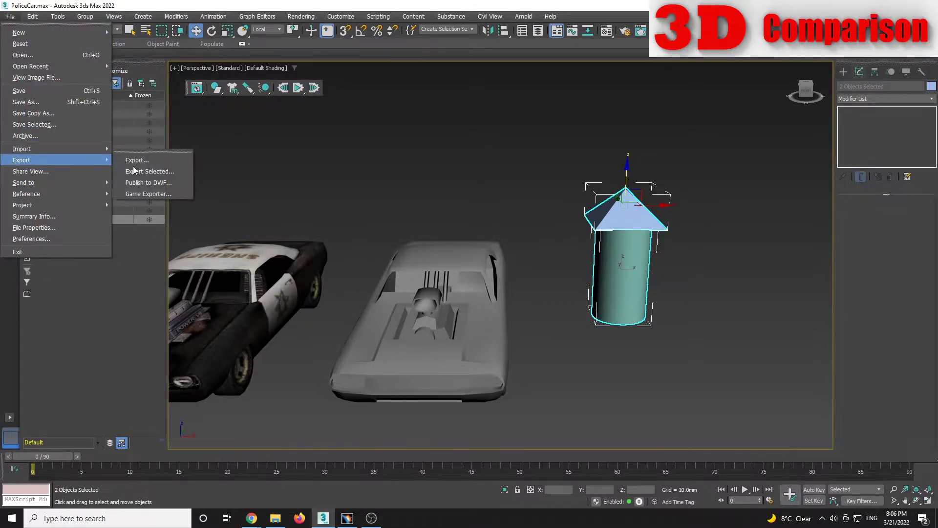
left_click(162, 170)
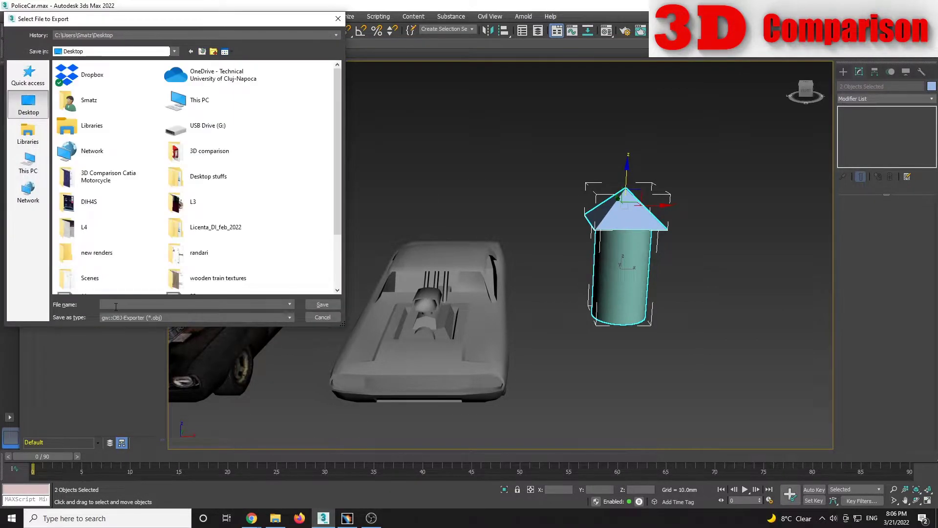
type("cylinder_pyramid")
key("Return")
left_click(412, 338)
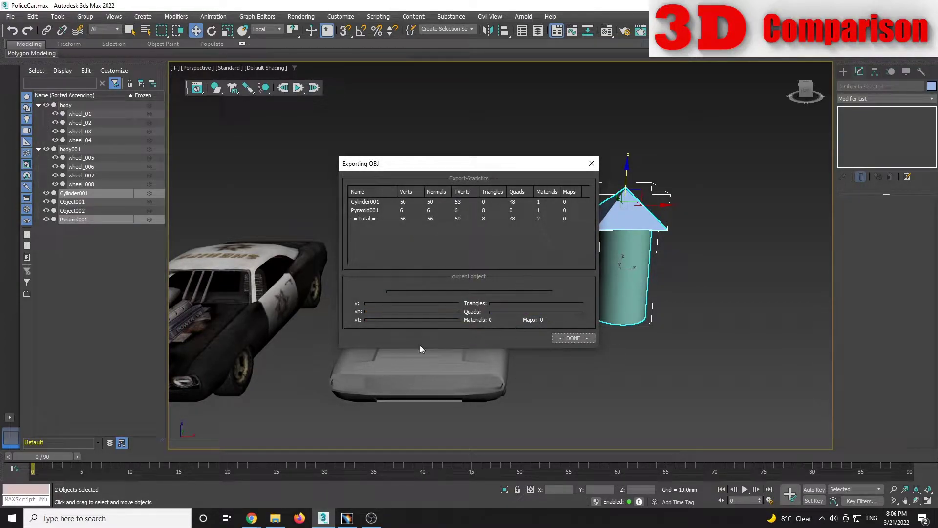
left_click(572, 338)
Step: Clear the selection and examine the police car's hood, engine and front grille up close
left_click(266, 302)
left_click(316, 350)
middle_click_drag(316, 350, 606, 274)
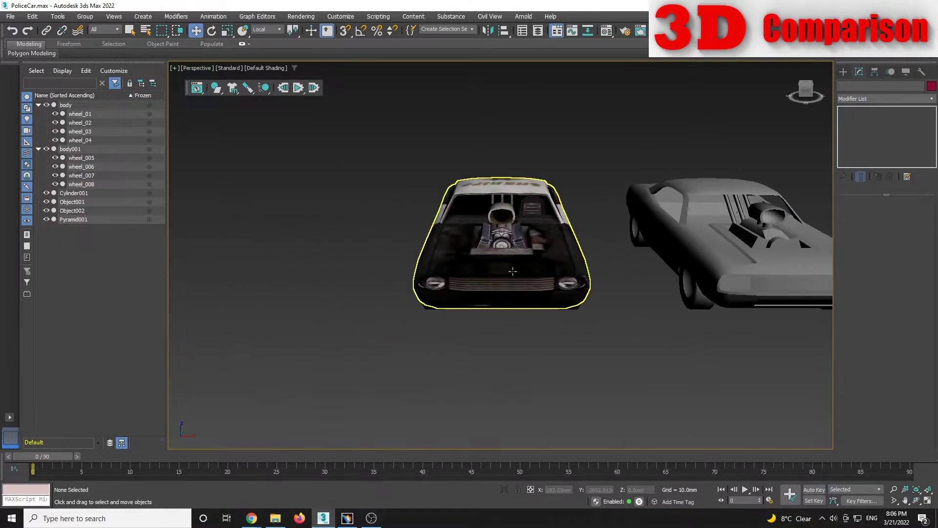
scroll(509, 264, "up", 6)
middle_click_drag(516, 257, 511, 308)
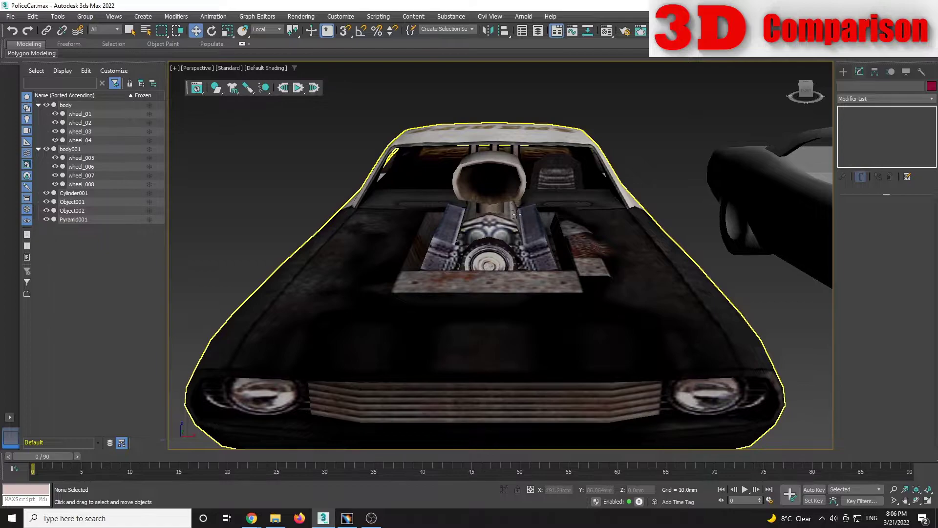
scroll(517, 214, "down", 6)
middle_click_drag(536, 225, 389, 274)
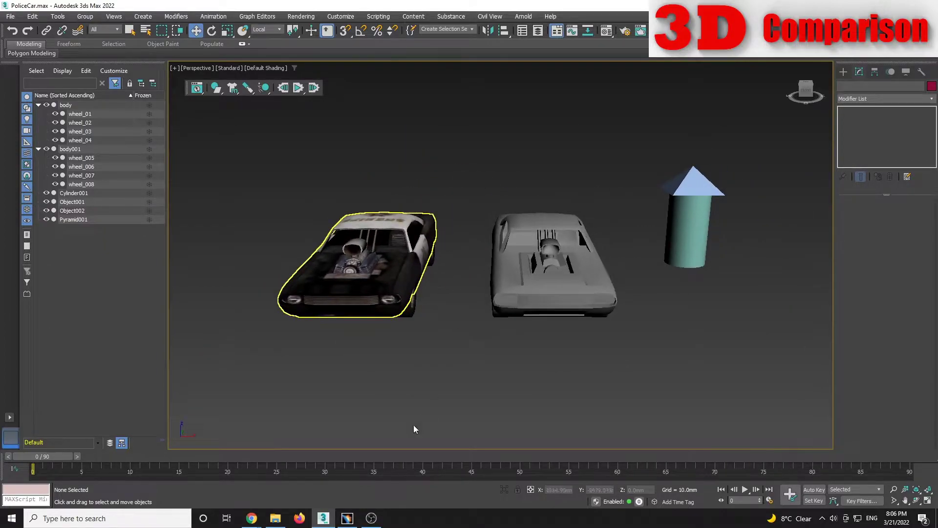
Step: Switch to CATIA V5 and import the cylinder_pyramid OBJ file into the part as subdivision surfaces
left_click(358, 525)
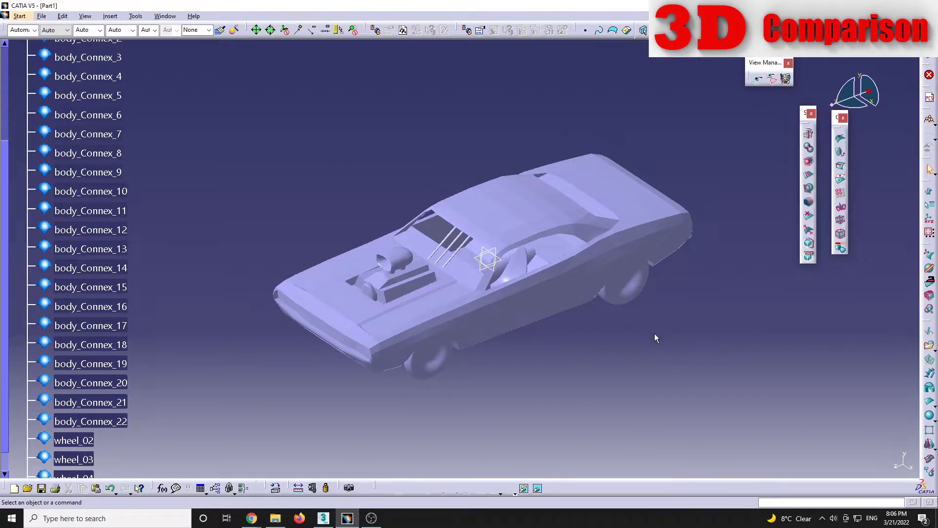
left_click(929, 347)
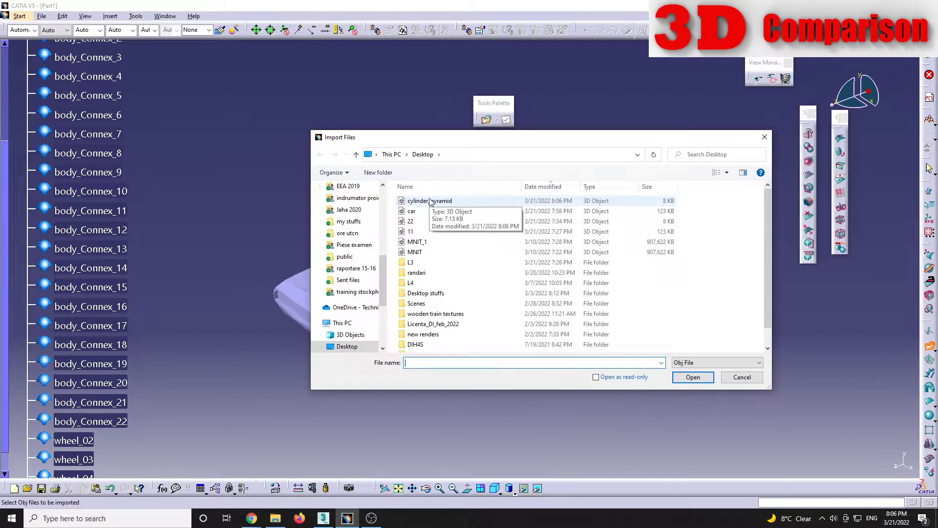
double_click(430, 201)
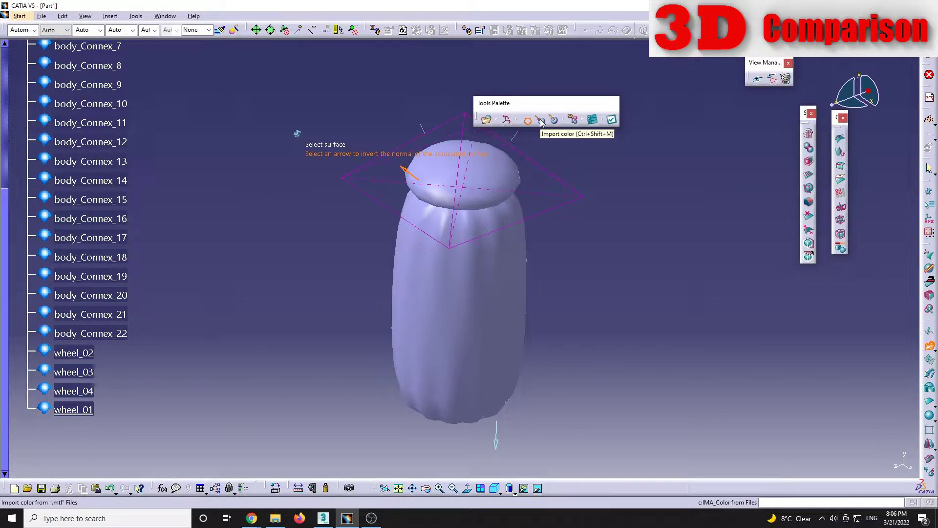
left_click(611, 120)
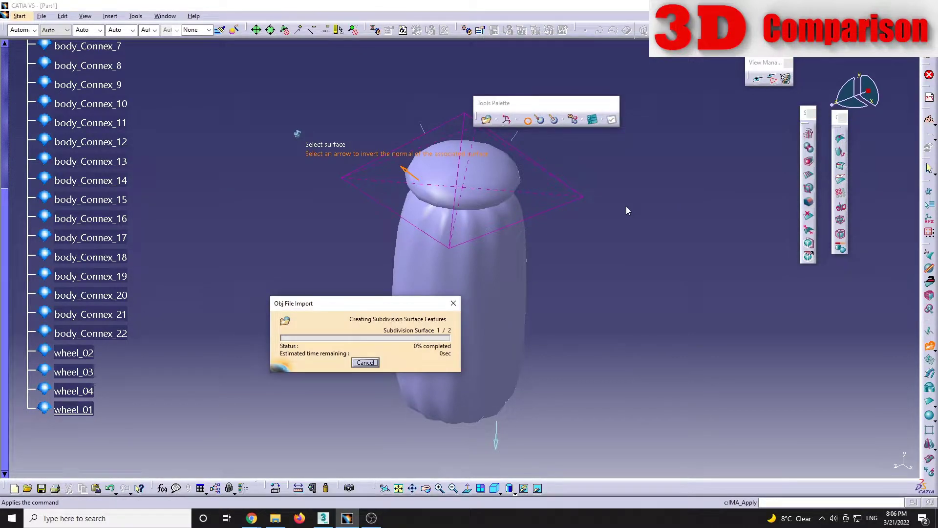
left_click(291, 380)
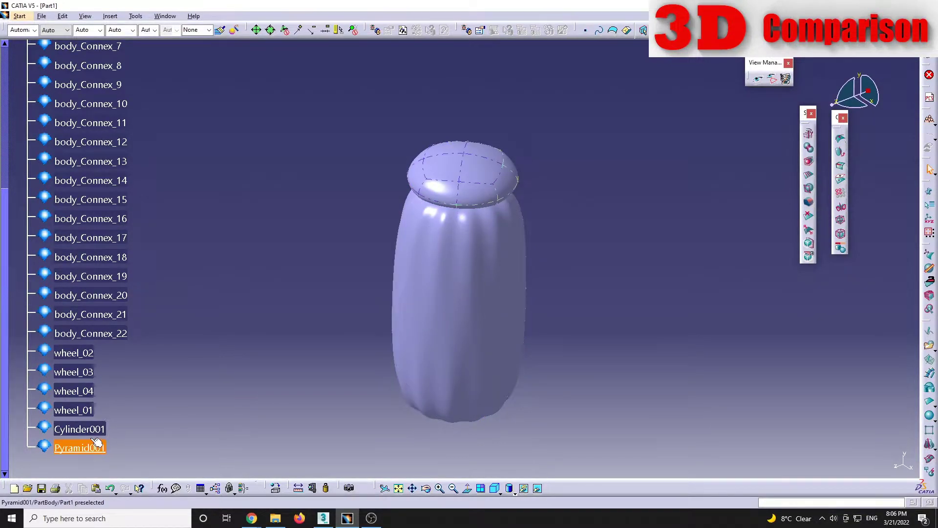
Step: Switch back to 3ds Max and rename the cylinder to base
left_click(323, 518)
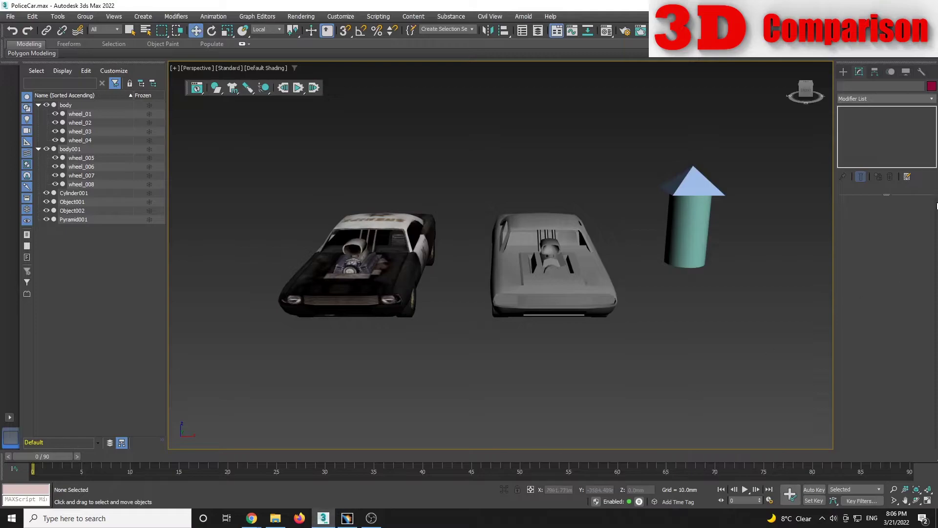
left_click(709, 231)
left_click(876, 86)
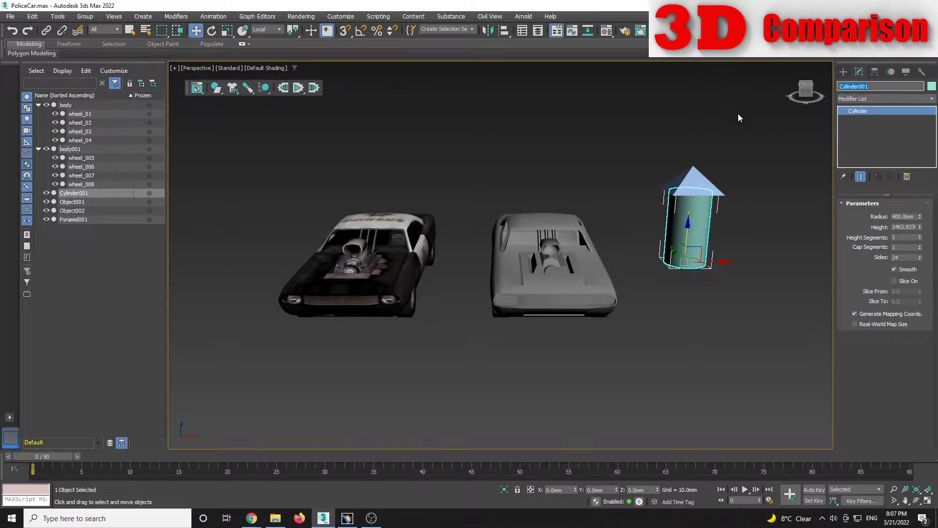
type("base")
key("Return")
left_click(706, 177)
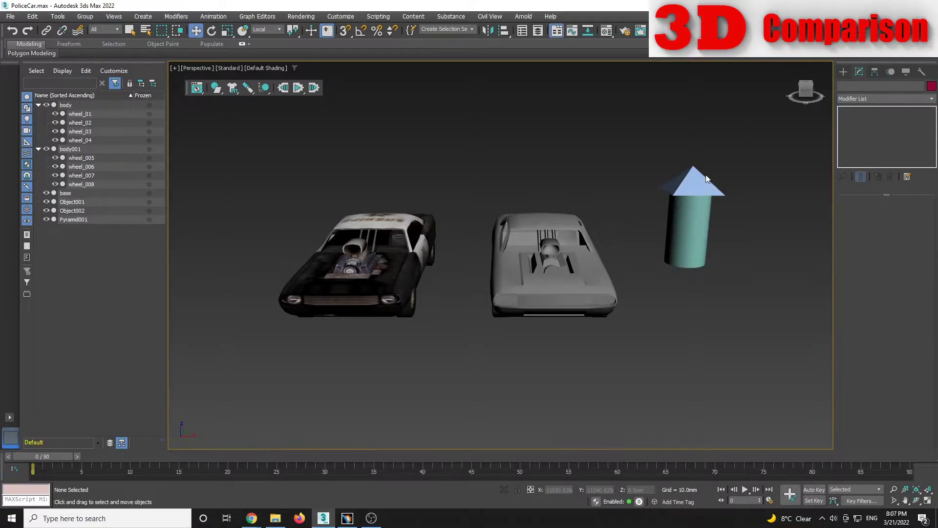
Step: Rename the pyramid to Top and deselect it
left_click(705, 176)
left_click(872, 86)
type("T")
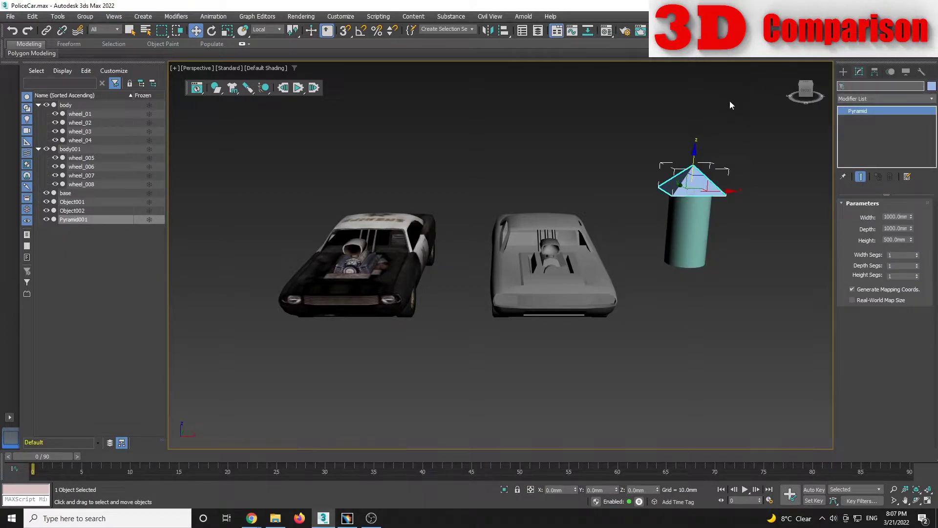
type("op")
key("Return")
left_click(714, 320)
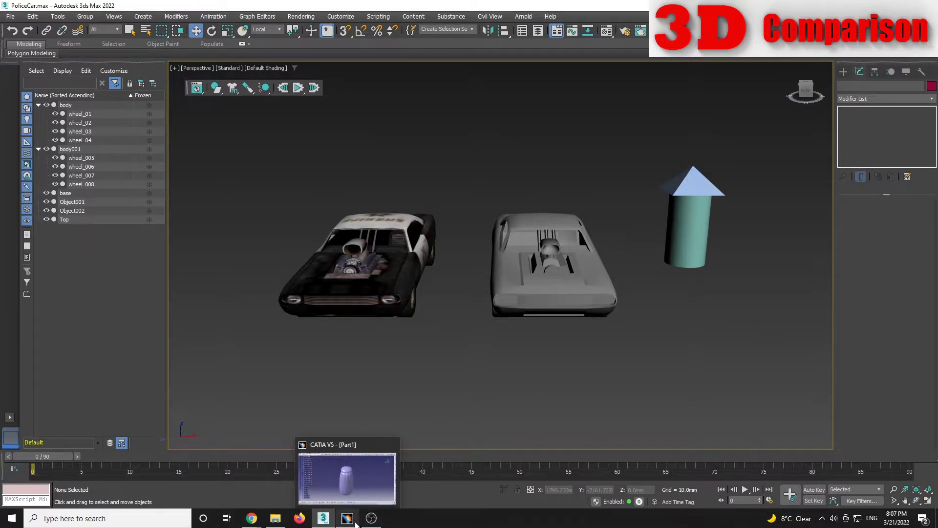
Step: Switch to CATIA V5 and change the Cylinder001 feature name to Base
left_click(356, 524)
left_click(78, 429)
right_click(68, 428)
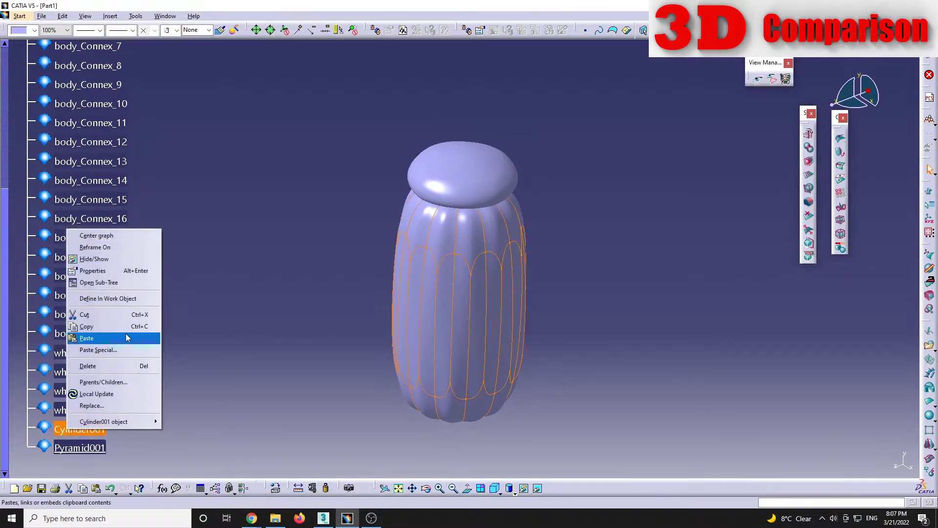
left_click(128, 271)
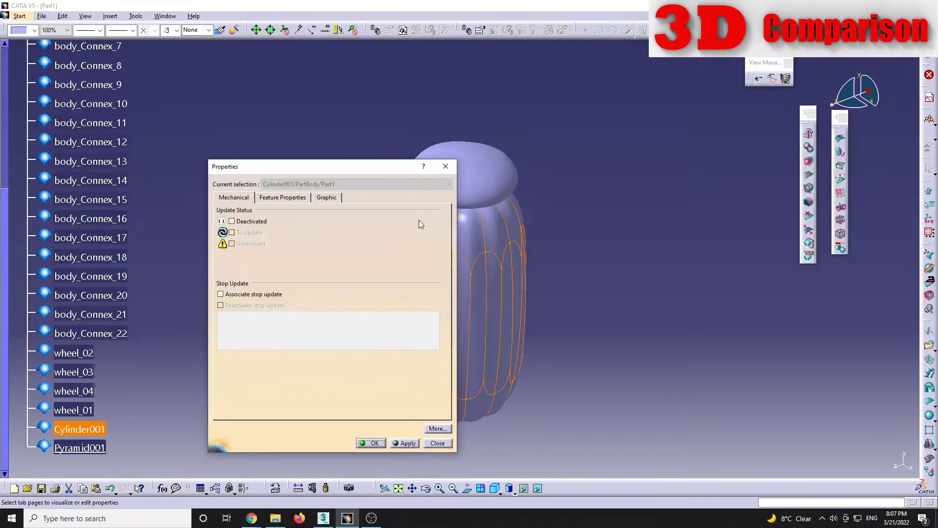
left_click(283, 198)
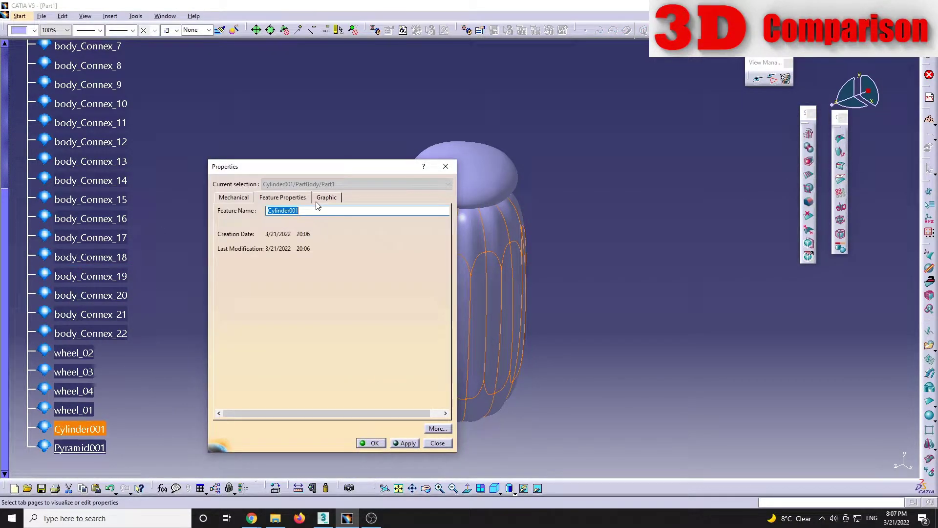
type("Base")
key("Return")
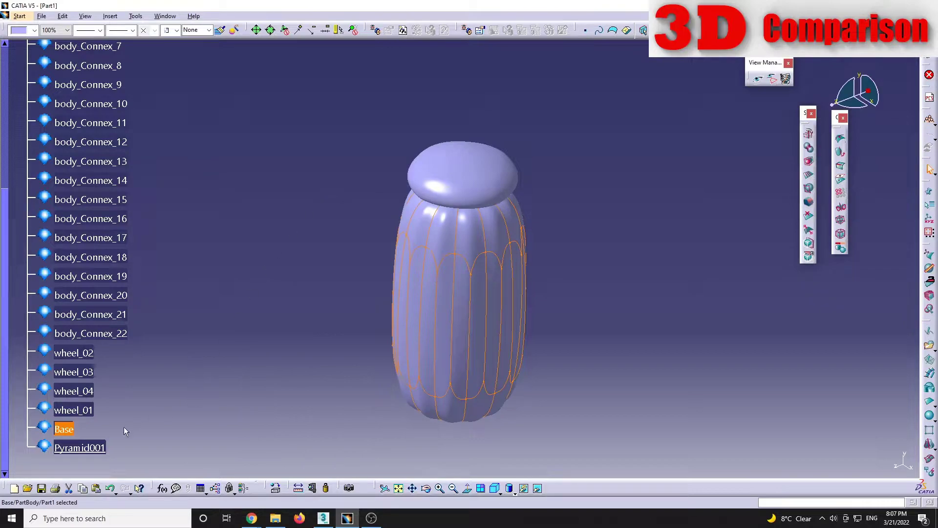
Step: Compare the shapes of the imported cylinder and pyramid in CATIA with the original primitives in 3ds Max
middle_click_drag(286, 256, 440, 286)
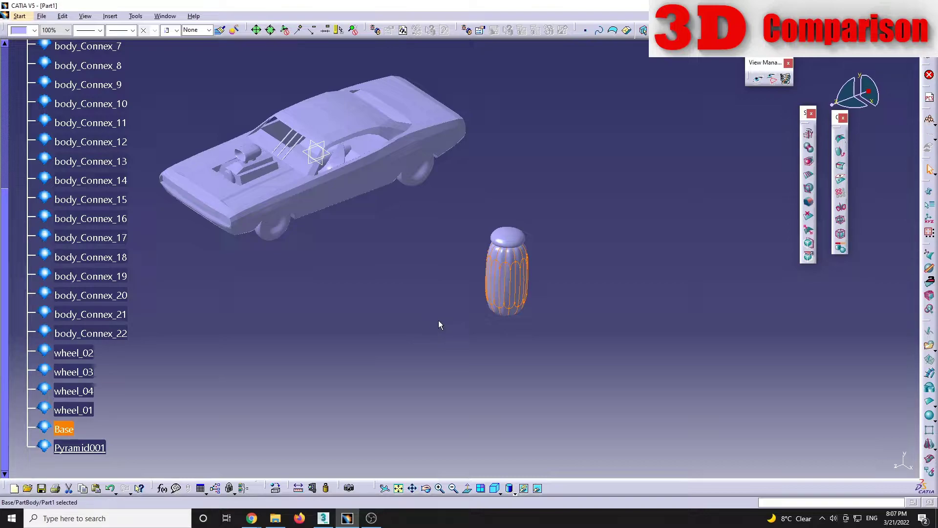
middle_click_drag(508, 292, 488, 344)
middle_click_drag(487, 344, 476, 291)
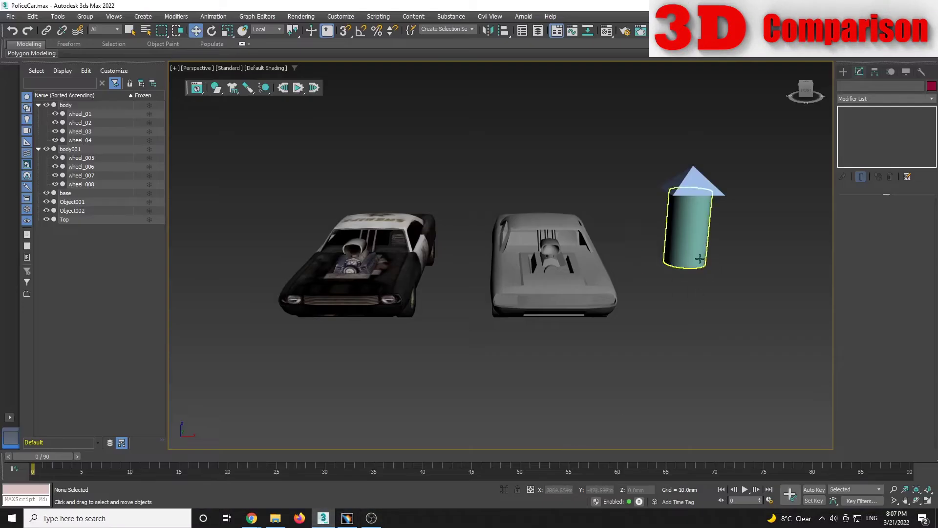
left_click(700, 258)
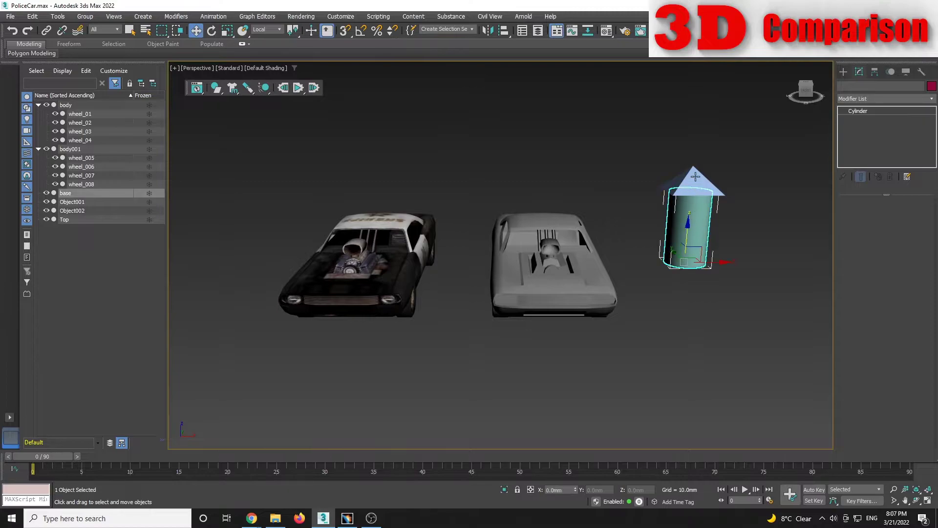
left_click(691, 233)
left_click(691, 233)
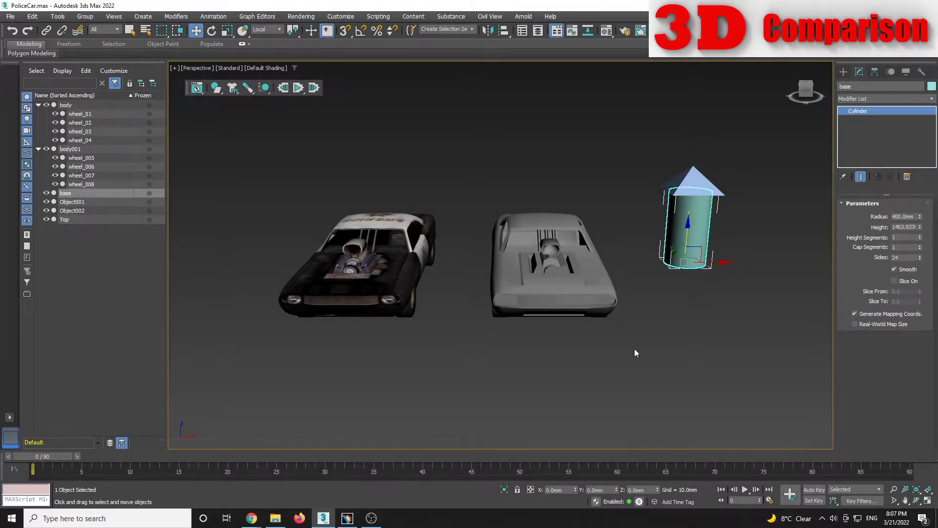
left_click(634, 348)
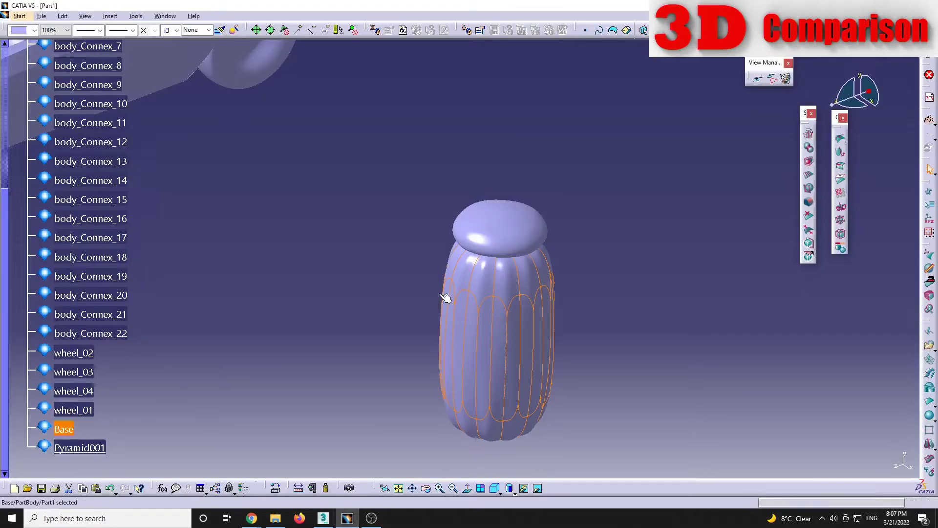
left_click(441, 294)
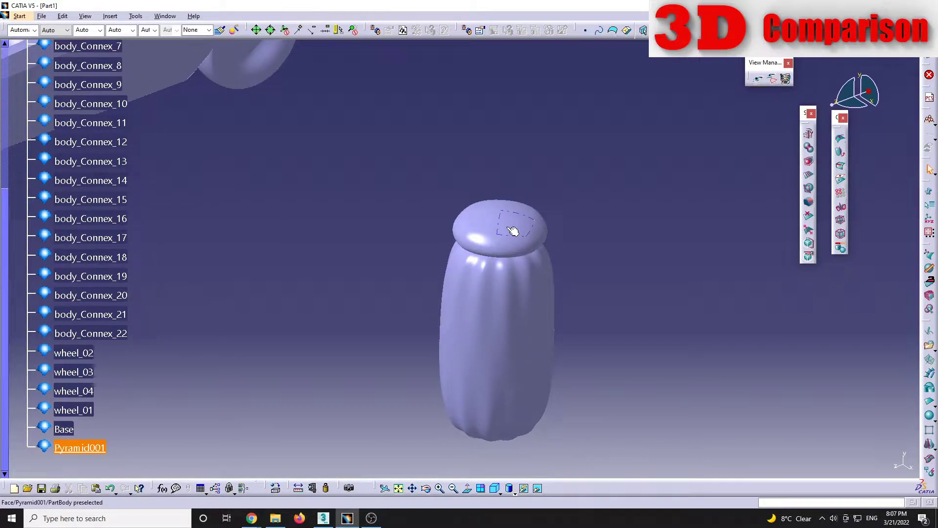
Step: Edit the Pyramid001 surface in CATIA, give all its edges a 100% attraction weight, activate manual apply and finish editing
double_click(91, 447)
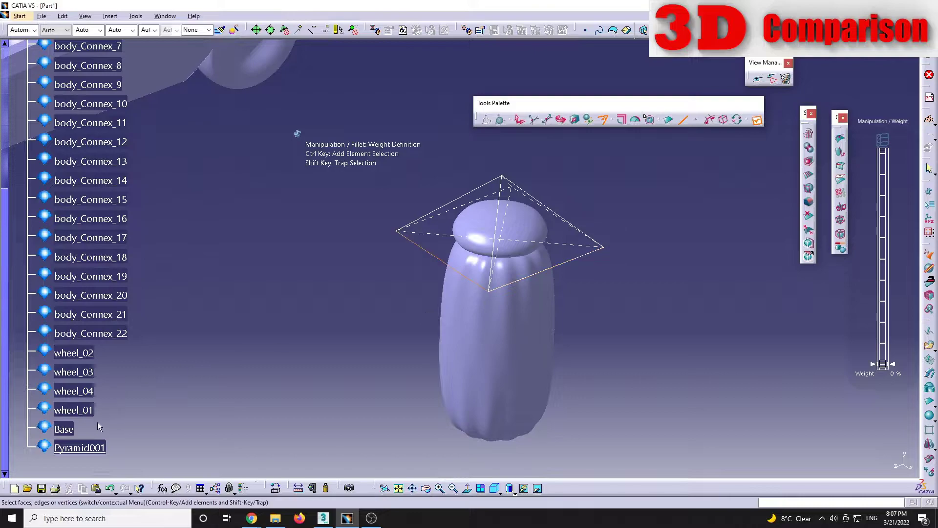
left_click(723, 120)
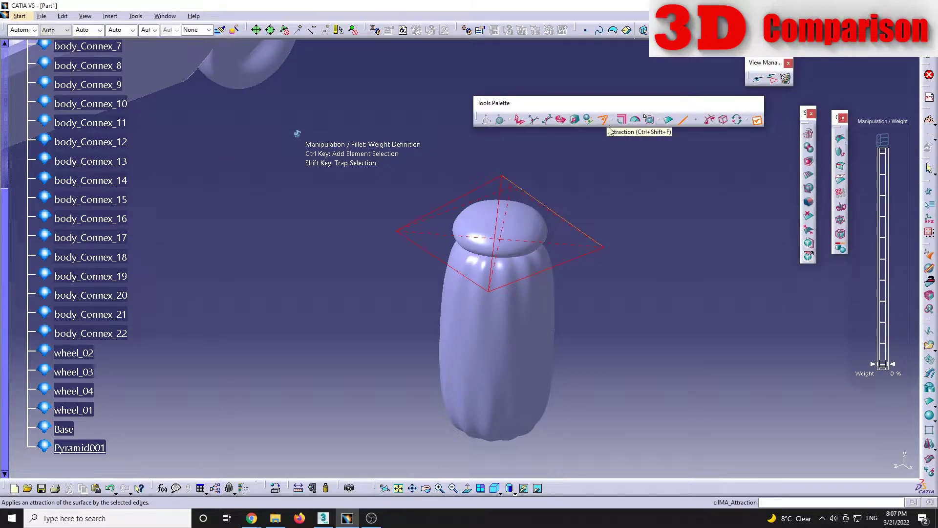
left_click_drag(883, 365, 885, 137)
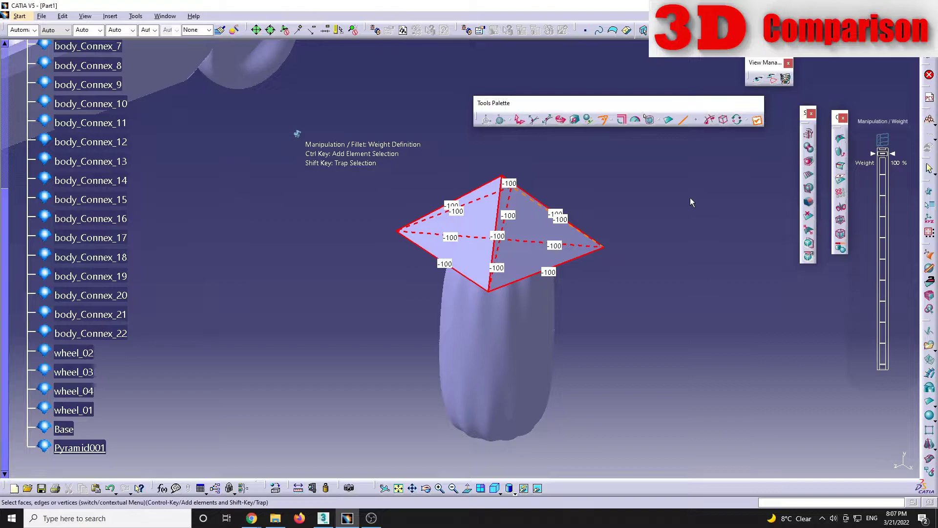
left_click(756, 119)
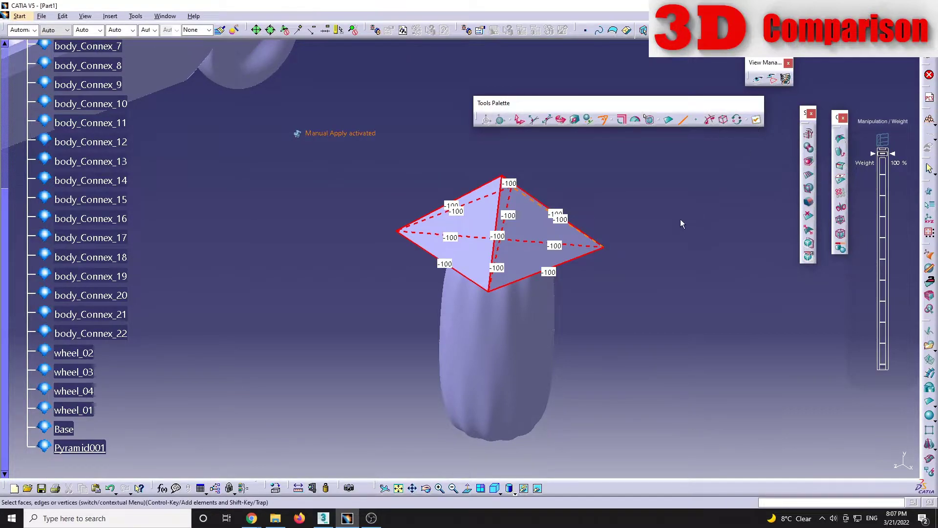
left_click(663, 230)
key("Escape")
left_click(637, 297)
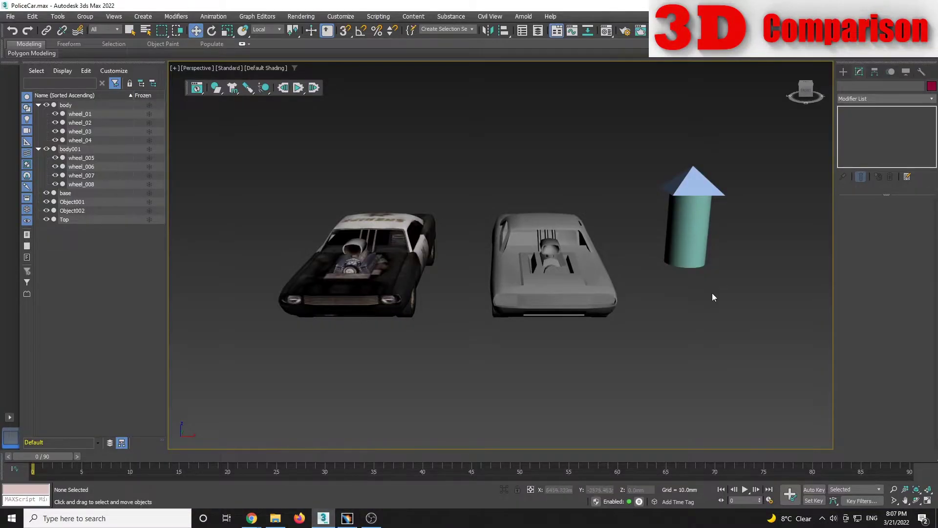
Step: Switch to 3ds Max, turn on Edged Faces shading and select the Top pyramid for a close look
middle_click_drag(712, 295, 622, 335)
key("F4")
scroll(597, 205, "up", 8)
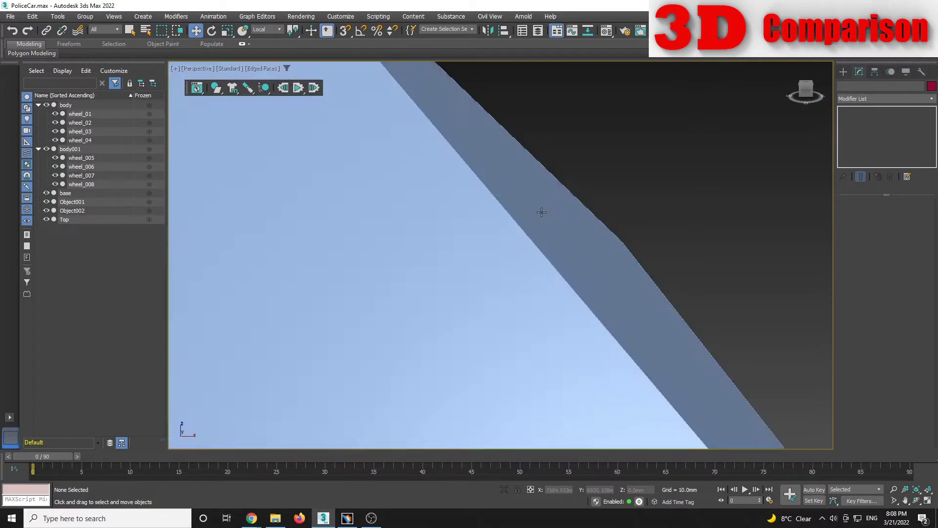
scroll(542, 211, "down", 5)
left_click(493, 215)
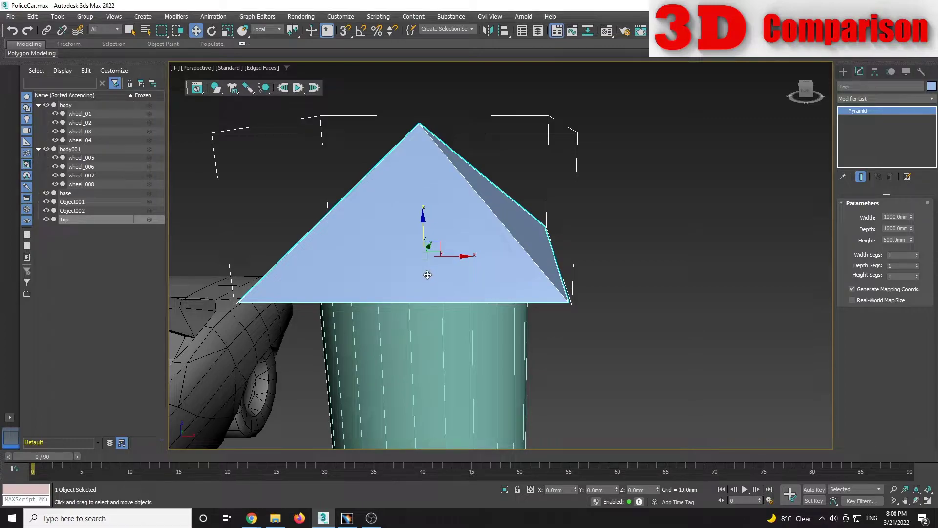
middle_click_drag(486, 279, 549, 244, "alt")
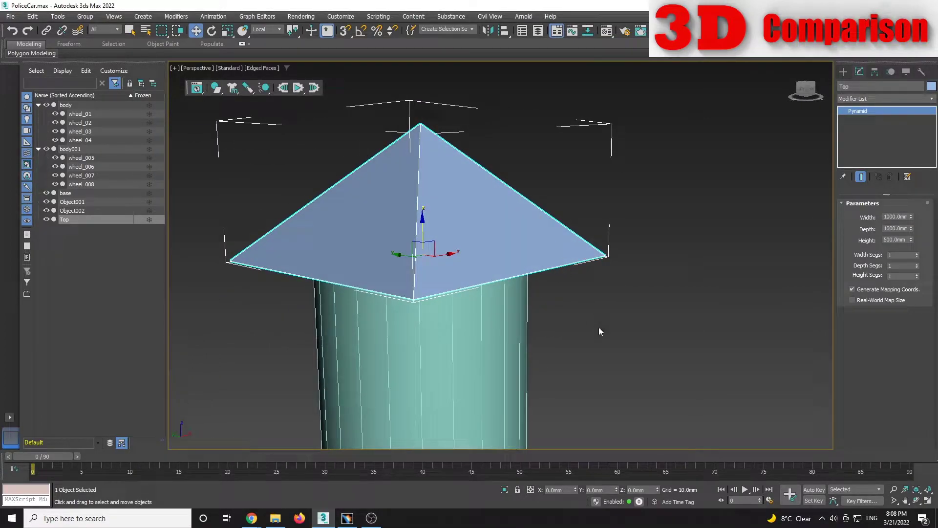
Step: Convert the Top pyramid to an Editable Poly and enter Polygon sub-object level
right_click(579, 242)
mouse_move(611, 350)
left_click(698, 351)
left_click(894, 216)
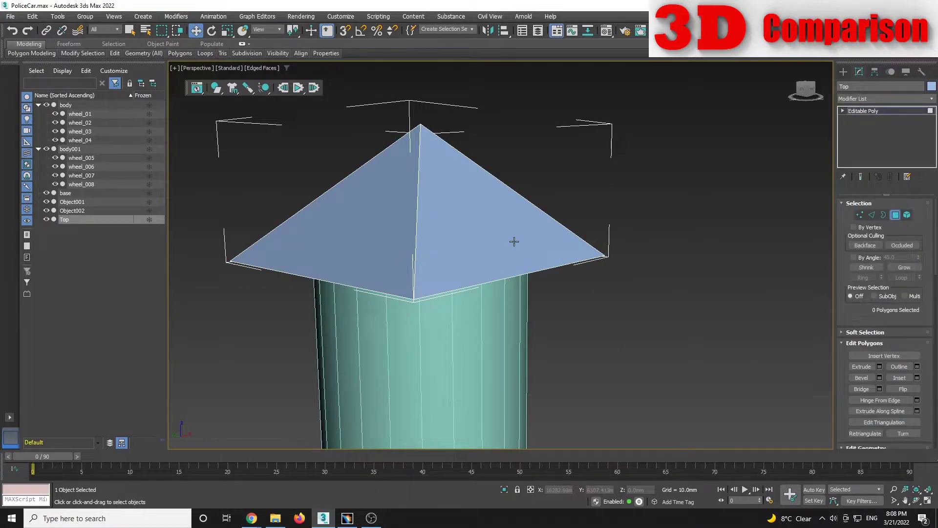
Step: Select one sloped polygon of the pyramid and set the reference coordinate system to Local
left_click(503, 223)
mouse_move(528, 255)
middle_mouse_down("alt")
mouse_move(555, 251)
mouse_move(534, 243)
middle_mouse_up("alt")
left_click(267, 29)
left_click(266, 69)
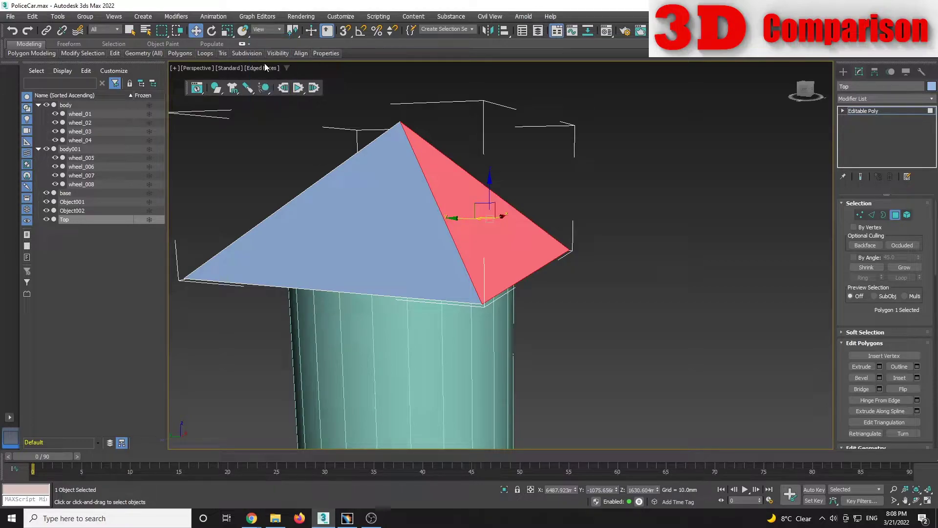
mouse_move(519, 192)
left_mouse_down()
mouse_move(550, 156)
mouse_move(517, 199)
left_mouse_up()
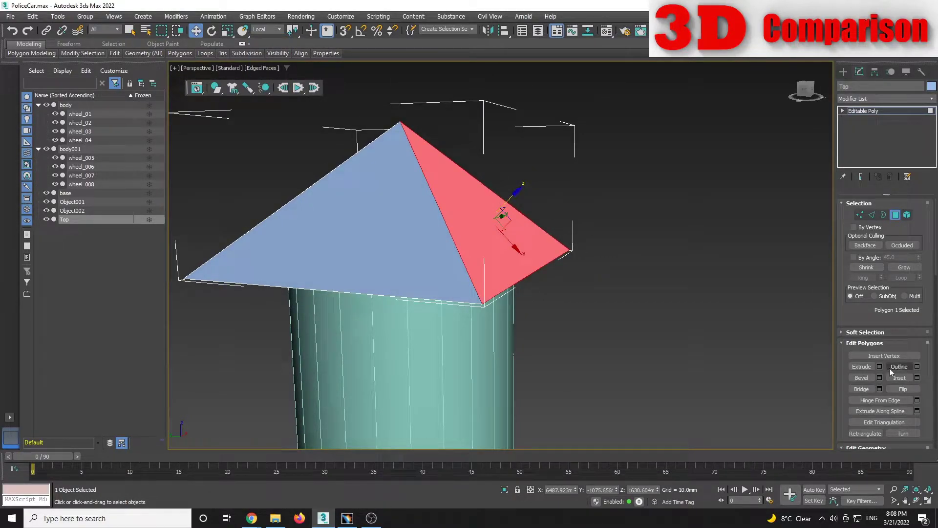
Step: Try to extrude the selected pyramid polygon outward, undo it, and leave polygon editing with nothing selected
left_click(879, 367)
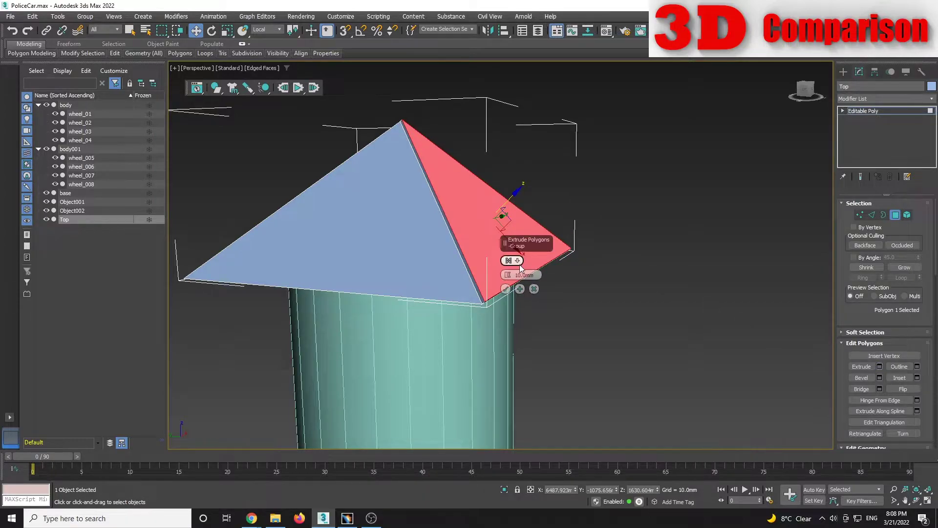
left_click_drag(512, 276, 641, 139)
key("ctrl+z")
left_click(764, 213)
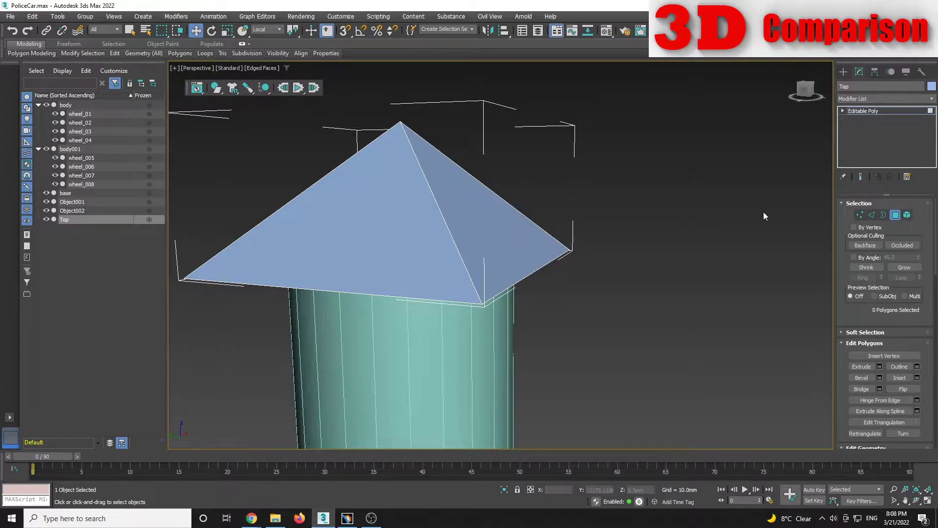
left_click(843, 74)
left_click(750, 216)
scroll(743, 234, "down", 3)
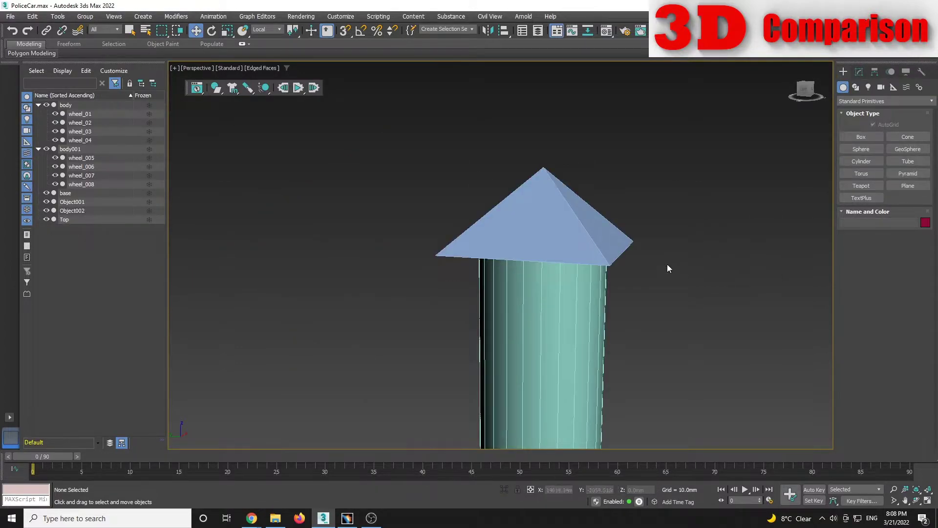
Step: Switch to CATIA V5 and display the part in Shading with Edges mode
left_click(347, 518)
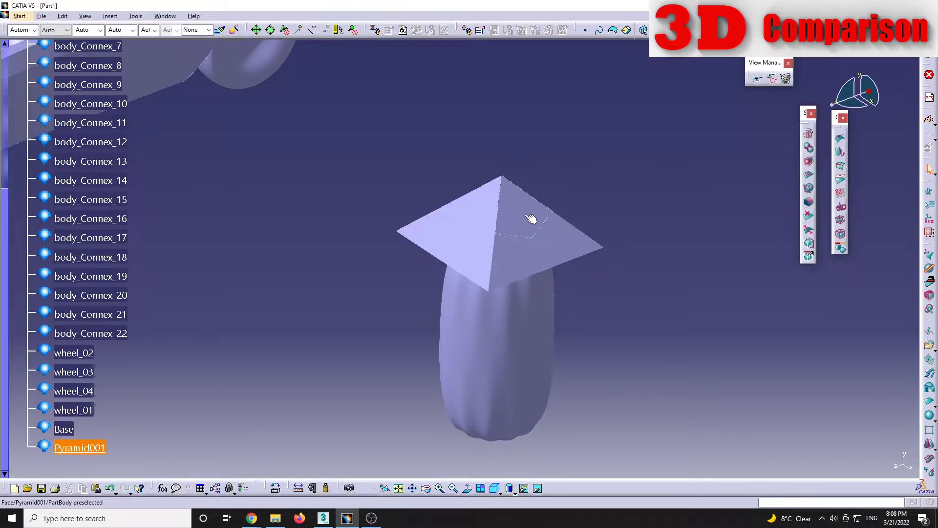
left_click(510, 490)
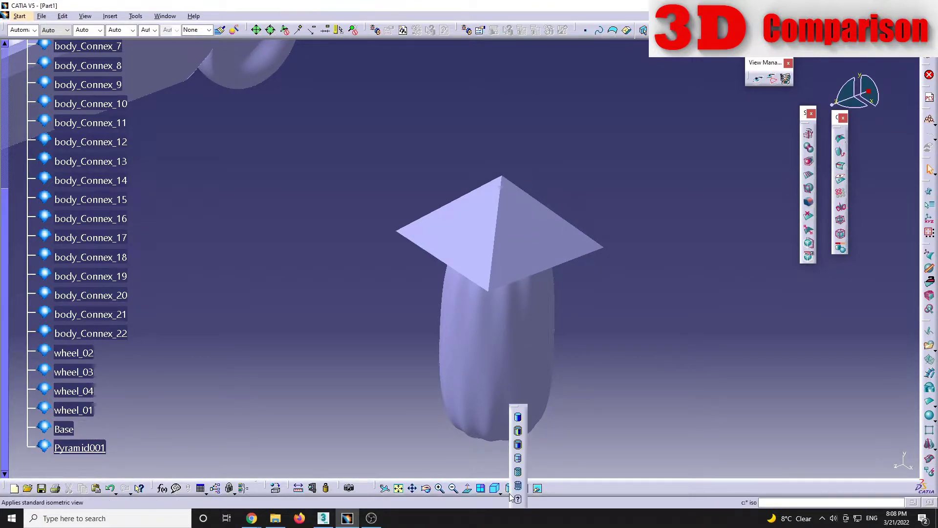
left_click(519, 432)
middle_click_drag(473, 242, 527, 244)
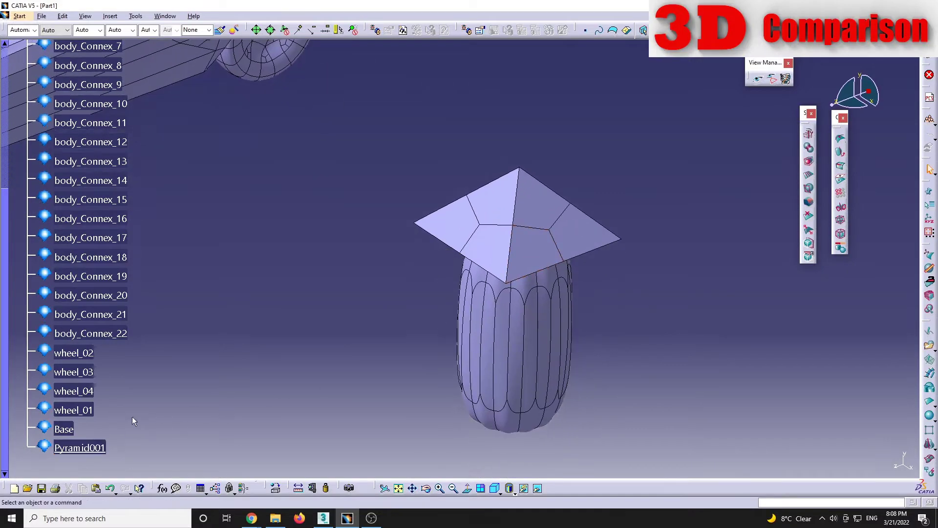
Step: Edit the Base surface, give all its edges a 100% attraction weight and finish editing
double_click(68, 430)
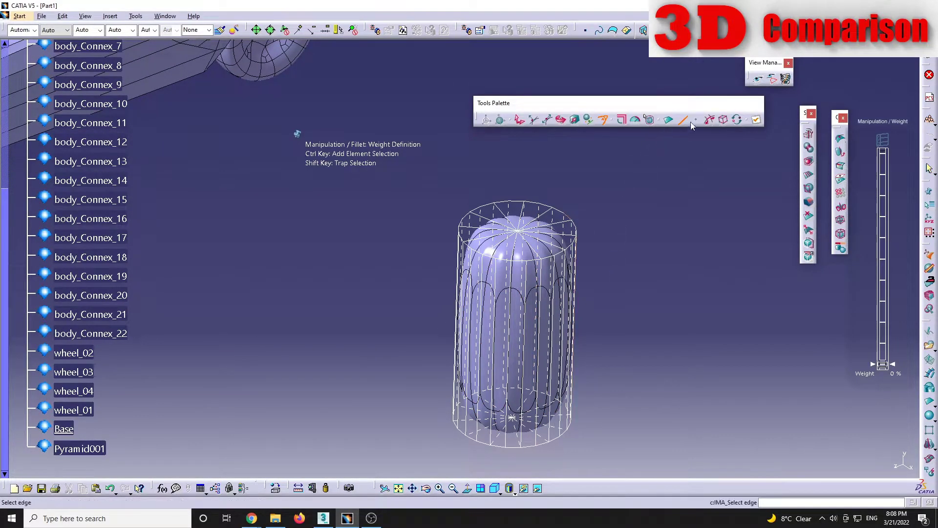
left_click(723, 121)
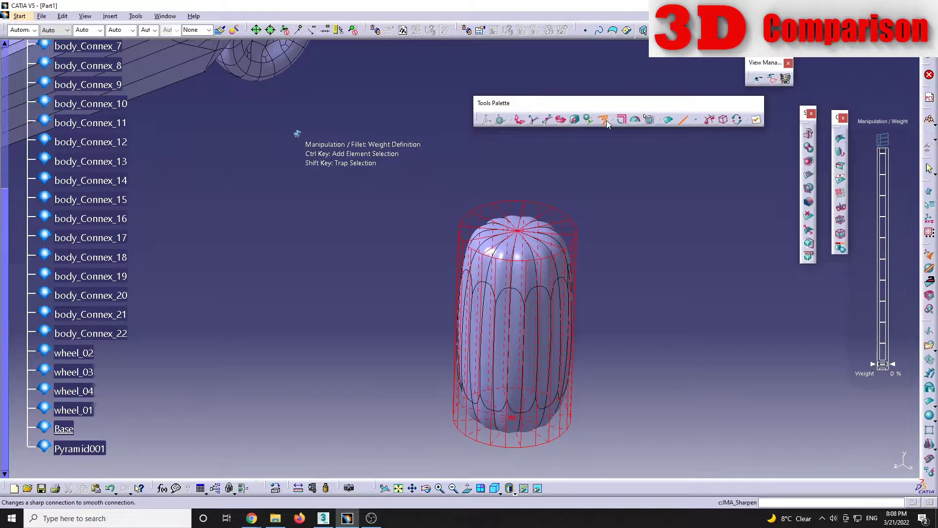
left_click_drag(890, 333, 883, 153)
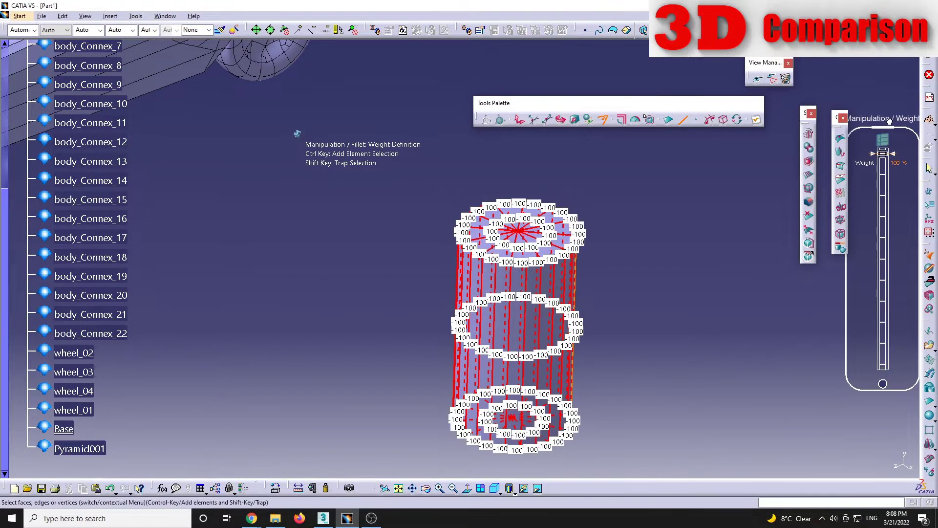
left_click(645, 118)
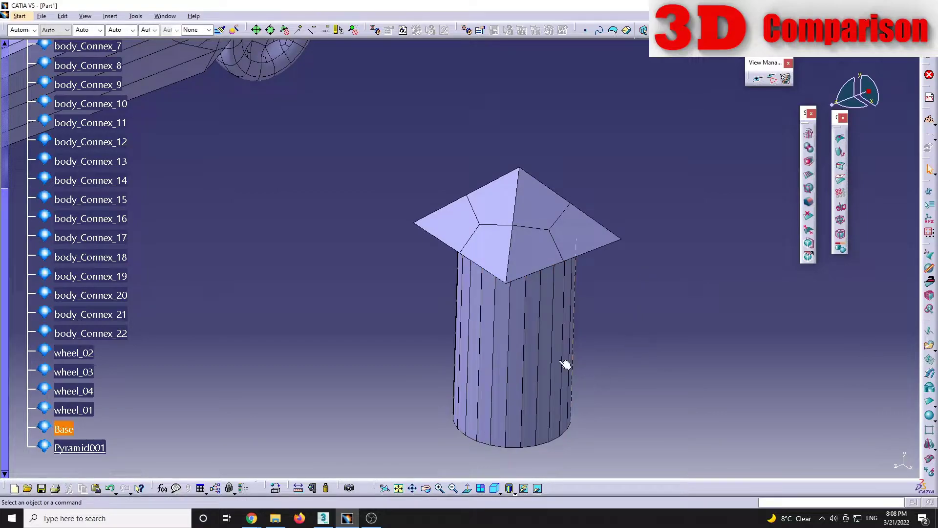
Step: Compare the cylinder's side and bottom-cap faces in CATIA with the base cylinder and its Sides parameter in 3ds Max
middle_click_drag(565, 365, 504, 241)
middle_click_drag(529, 346, 513, 373)
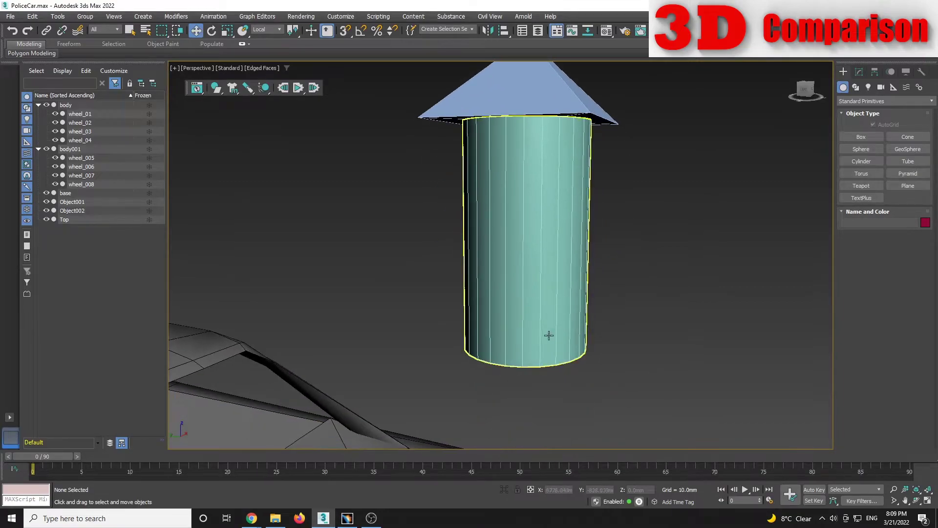
left_click(548, 335)
middle_click_drag(549, 335, 559, 252, "alt")
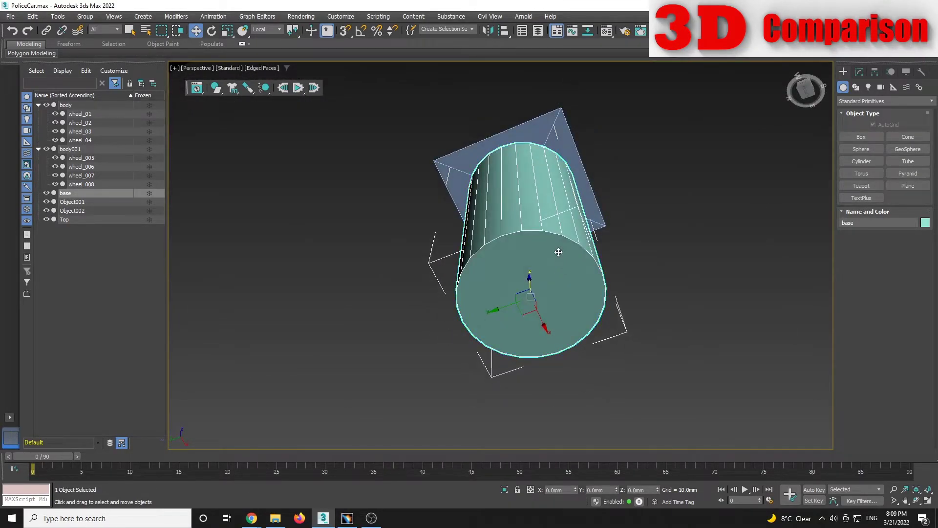
left_click(859, 72)
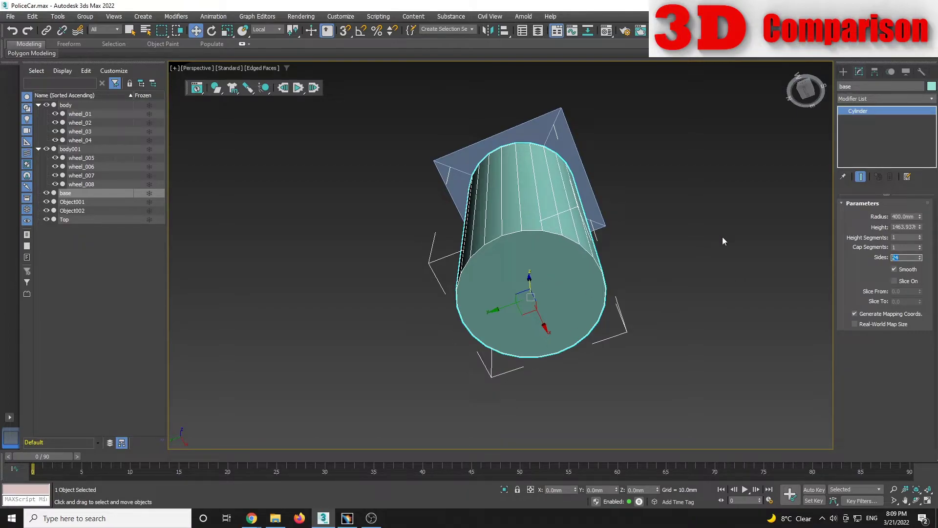
left_click(649, 272)
left_click(545, 269)
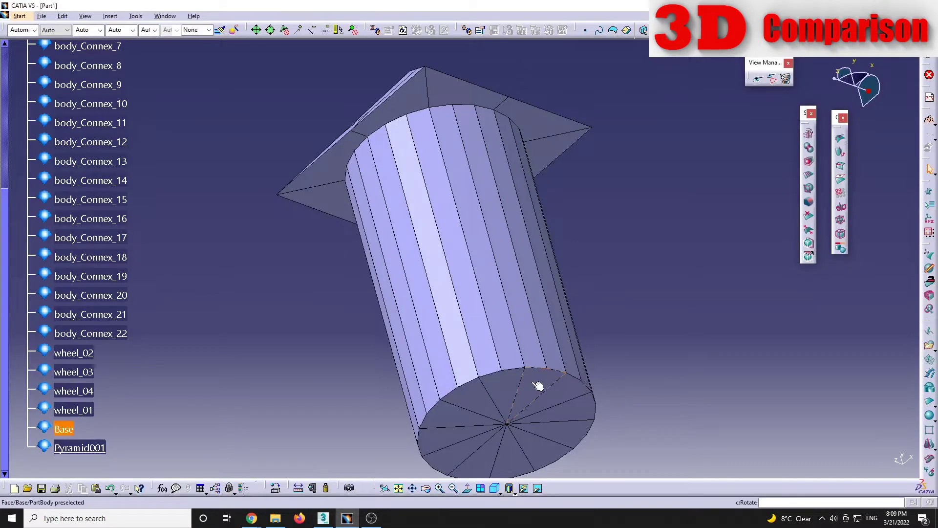
Step: Open the Base surface for editing, examine the edge weights around its bottom cap, and close it unchanged
scroll(514, 344, "up", 5)
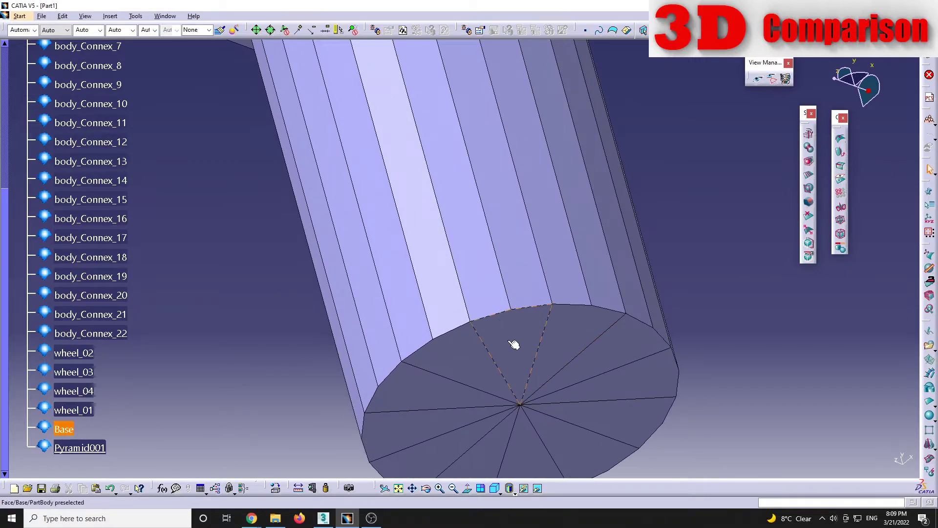
double_click(514, 345)
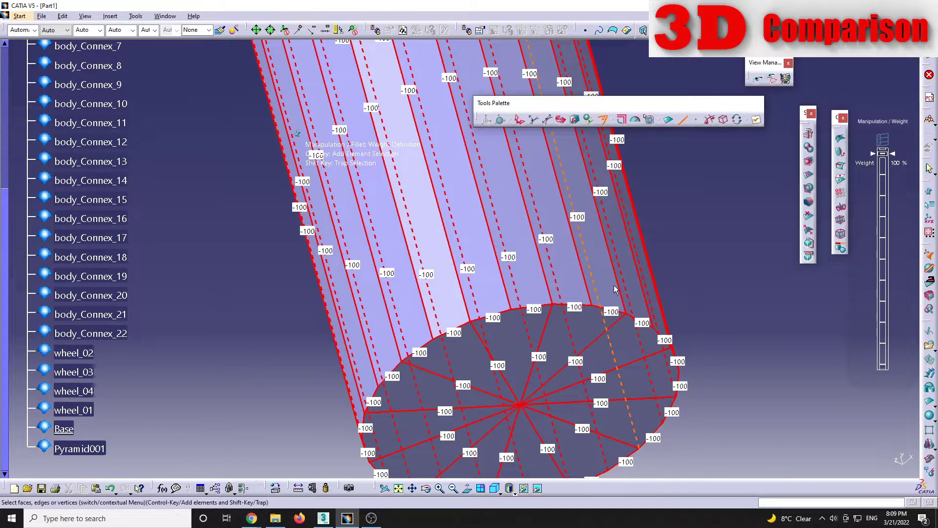
left_click(696, 251)
middle_click_drag(696, 251, 523, 335)
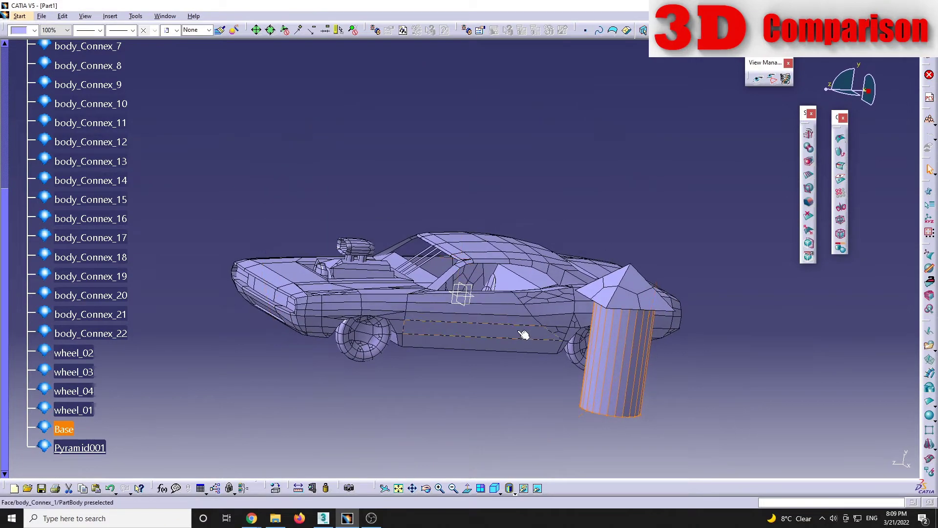
left_click(548, 402)
middle_click_drag(548, 402, 501, 381)
Step: Switch to 3ds Max and convert the base cylinder to an Editable Poly
left_click(323, 517)
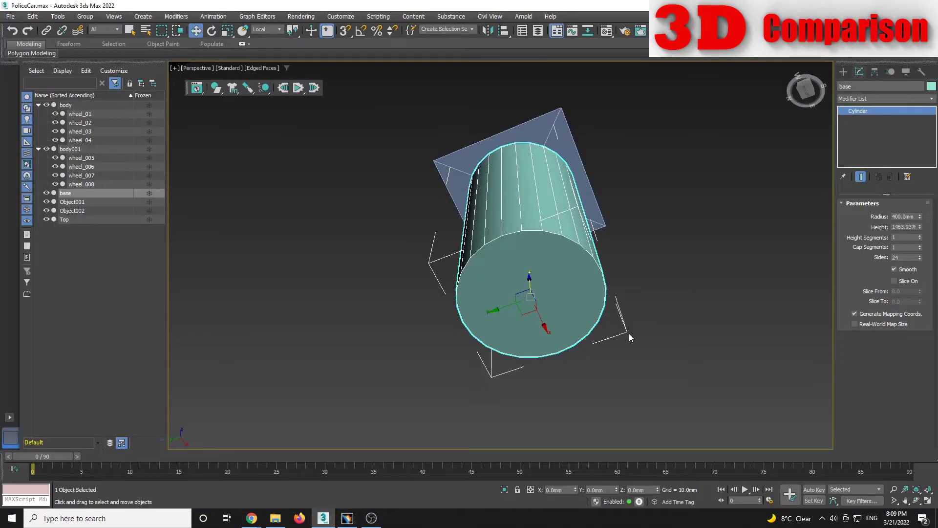
left_click(842, 72)
middle_click_drag(629, 186, 687, 270, "alt")
left_click(685, 268)
left_click(562, 273)
middle_click_drag(613, 284, 606, 267, "alt")
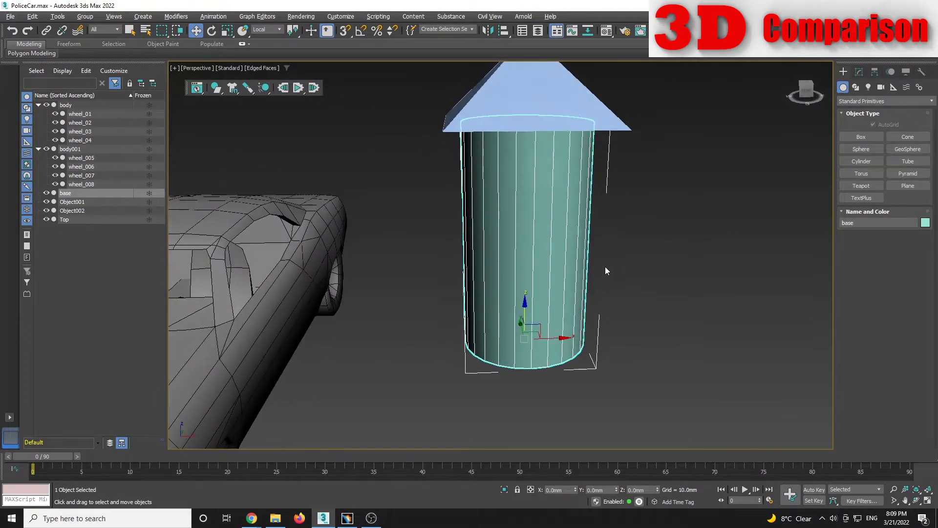
right_click(560, 282)
mouse_move(599, 379)
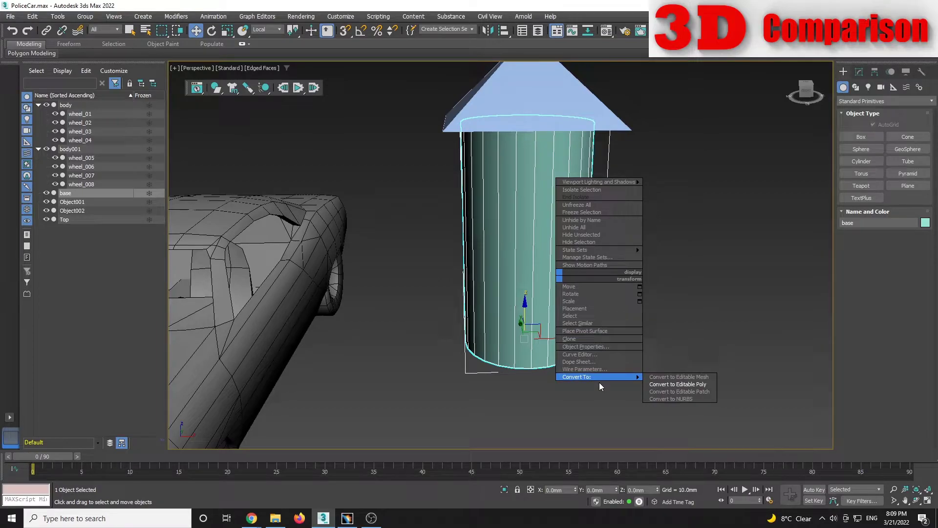
left_click(694, 385)
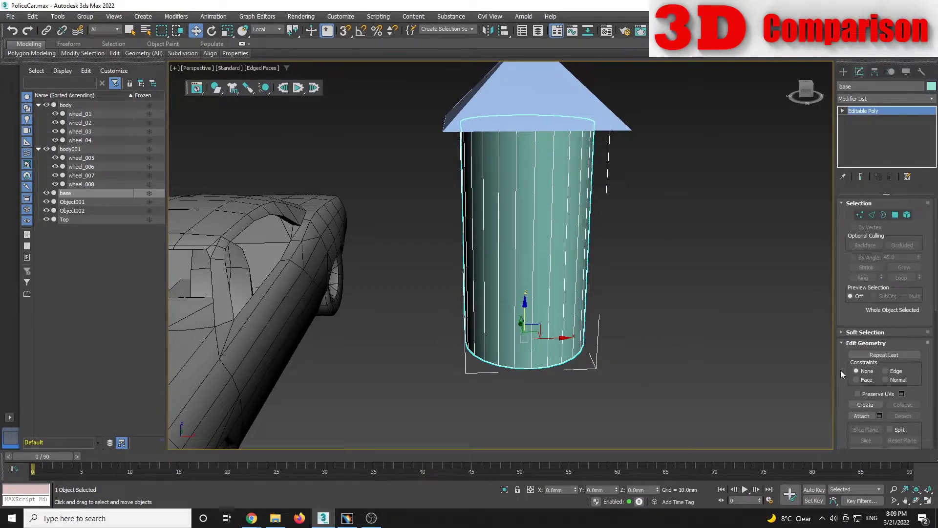
Step: Convert the Top pyramid to an Editable Patch and back to an Editable Poly
left_click(565, 101)
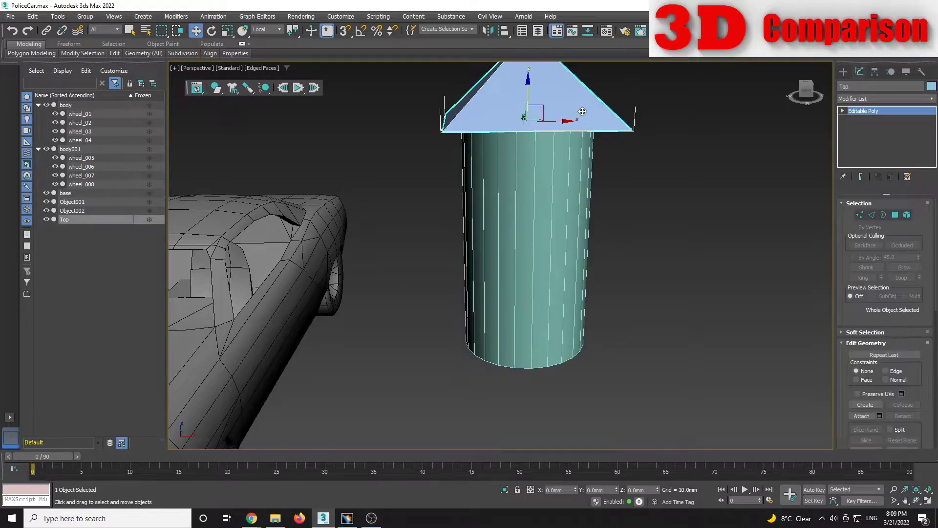
left_click(722, 252)
left_click(529, 274)
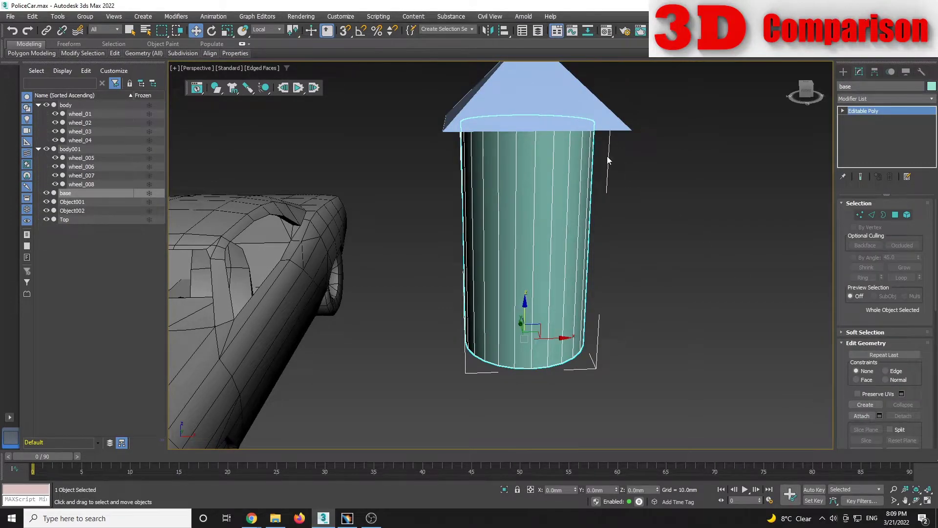
left_click(582, 112)
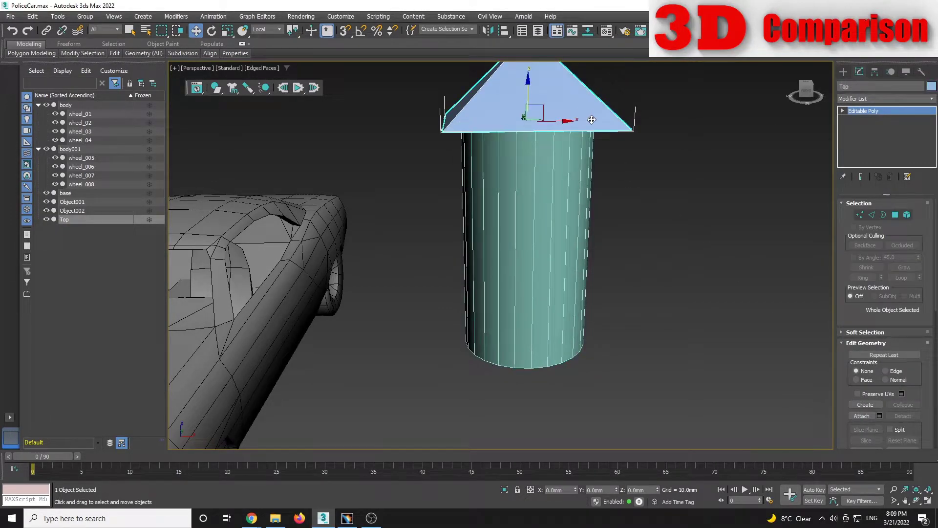
left_click(740, 217)
left_click(554, 104)
right_click(552, 107)
mouse_move(594, 213)
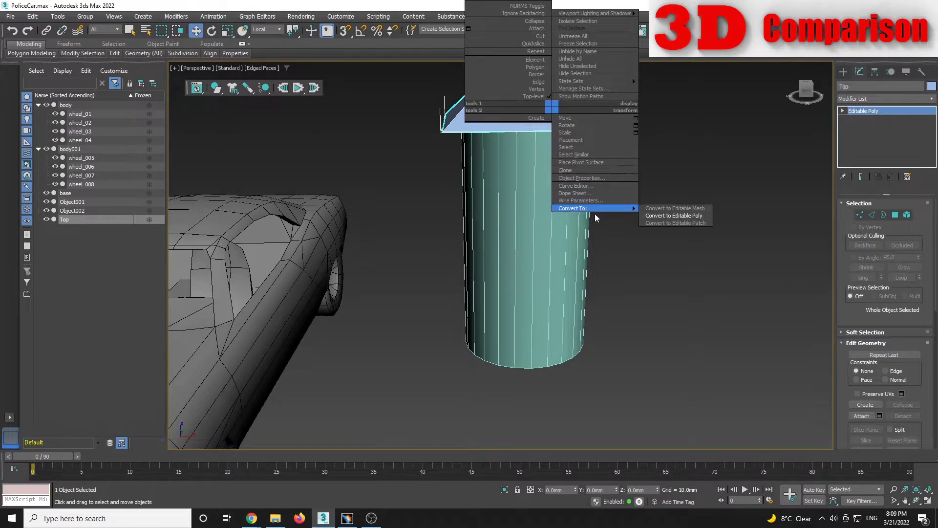
left_click(676, 223)
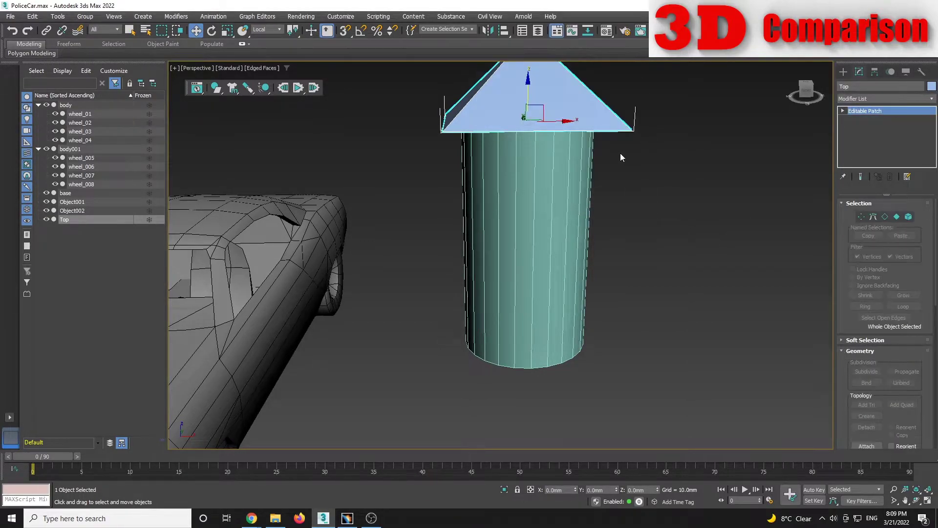
right_click(569, 104)
mouse_move(619, 208)
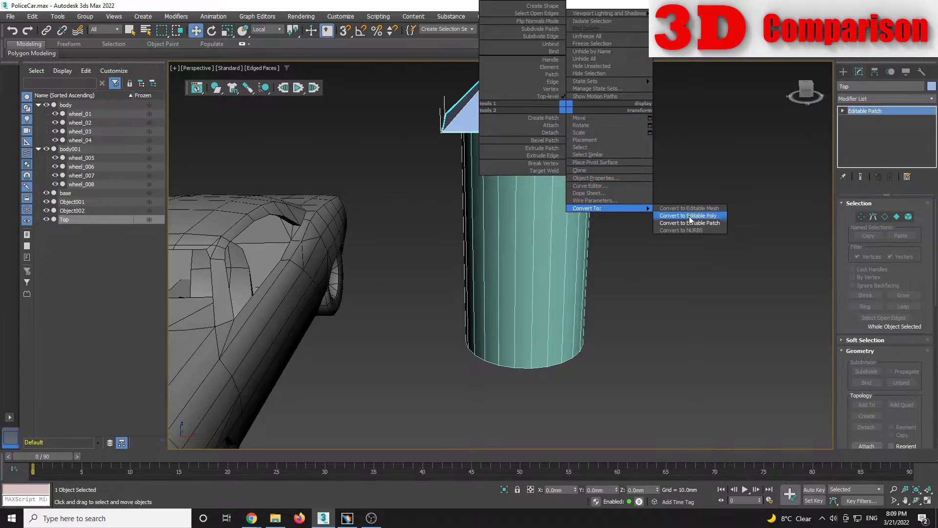
left_click(689, 215)
Step: Convert the base cylinder to Editable Poly, attach the Top pyramid to it, and leave nothing selected
left_click(537, 244)
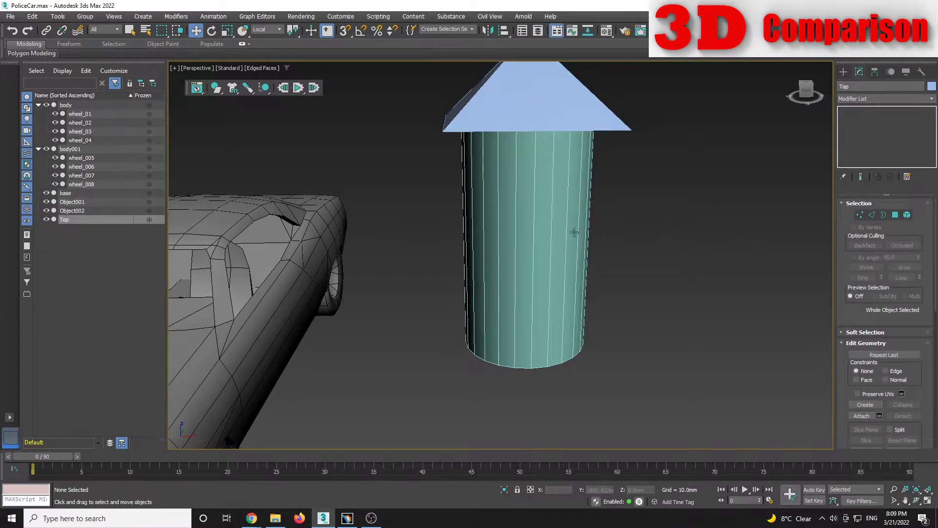
right_click(549, 230)
mouse_move(583, 336)
left_click(656, 340)
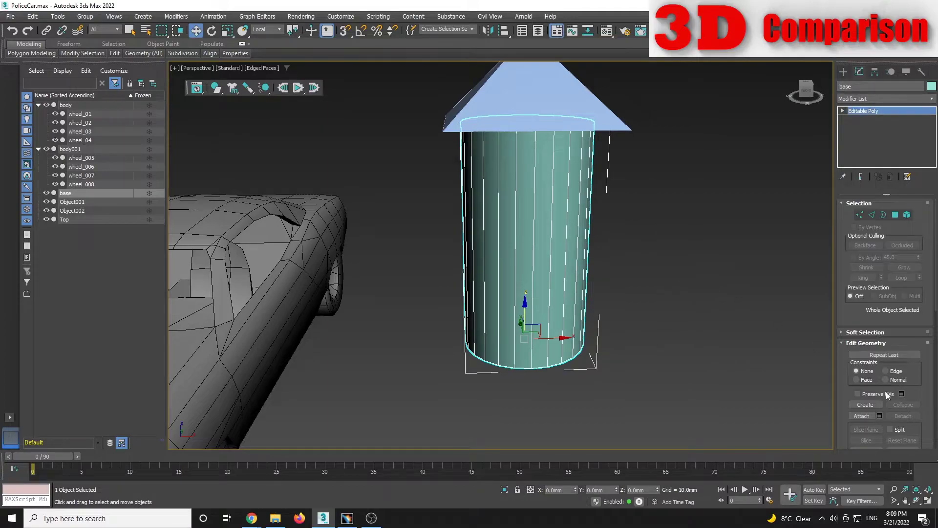
left_click(561, 98)
scroll(625, 182, "down", 5)
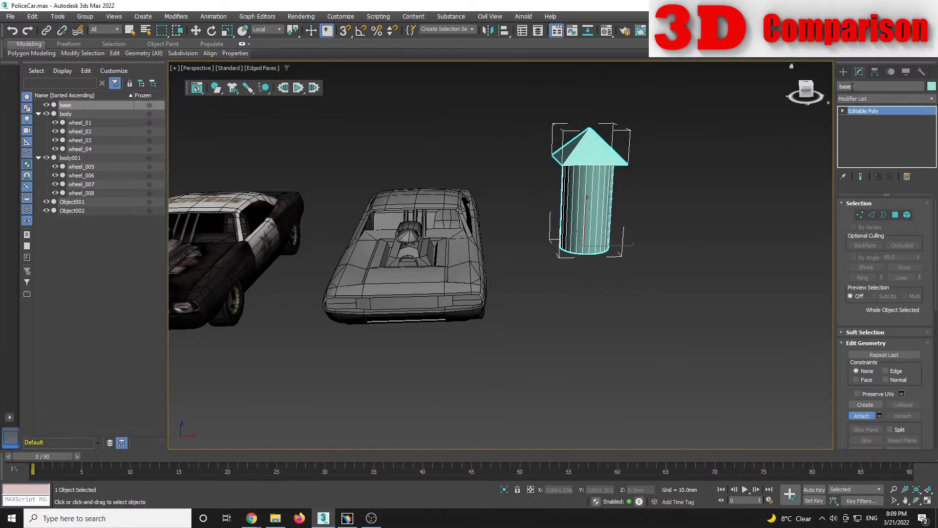
left_click(847, 73)
left_click(720, 184)
mouse_move(652, 203)
middle_mouse_down("alt")
mouse_move(632, 192)
mouse_move(628, 202)
middle_mouse_up("alt")
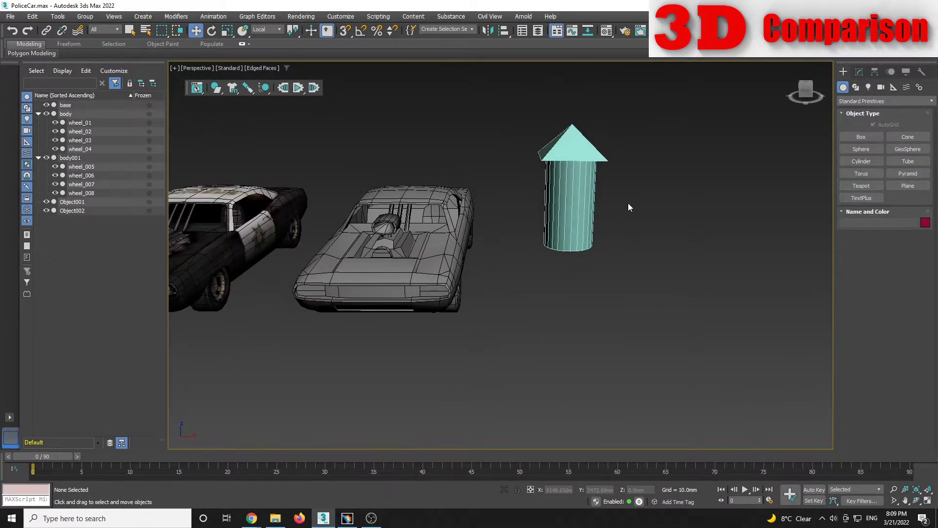
Step: Turn off the edged faces display and change the combined base object's colour to red
key("F4")
scroll(609, 181, "up", 5)
scroll(582, 197, "down", 3)
left_click(524, 228)
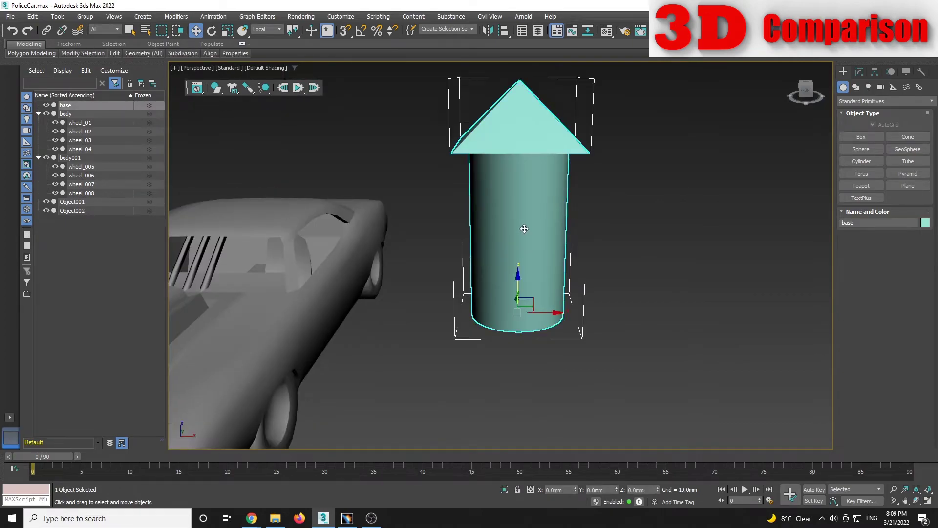
middle_click_drag(645, 238, 795, 239, "alt")
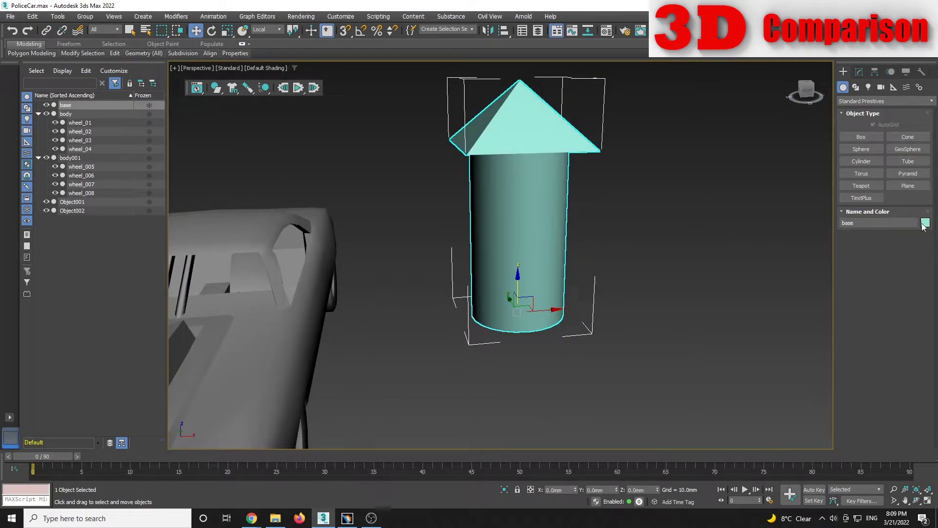
left_click(925, 223)
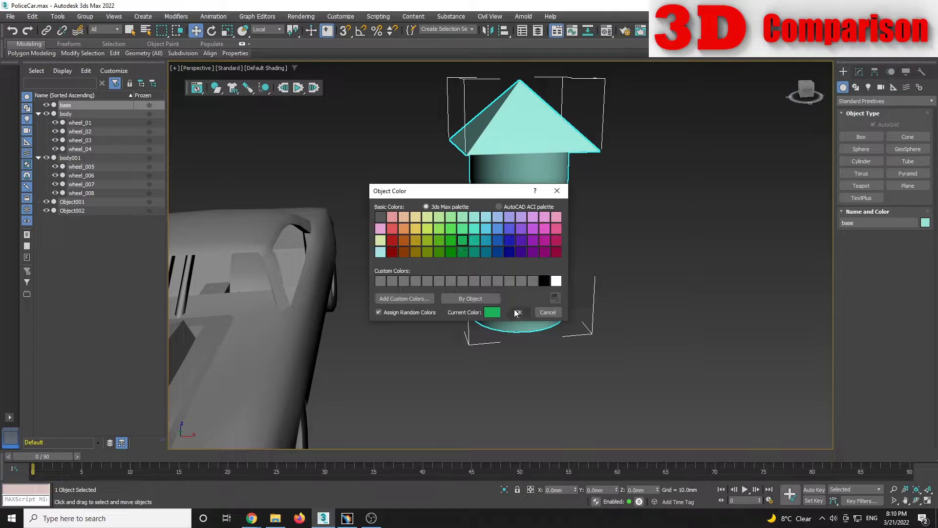
left_click(393, 241)
left_click(518, 312)
middle_click_drag(597, 315, 587, 190, "alt")
Step: Export the selected base object to the Desktop as an OBJ file named 33
left_click(10, 16)
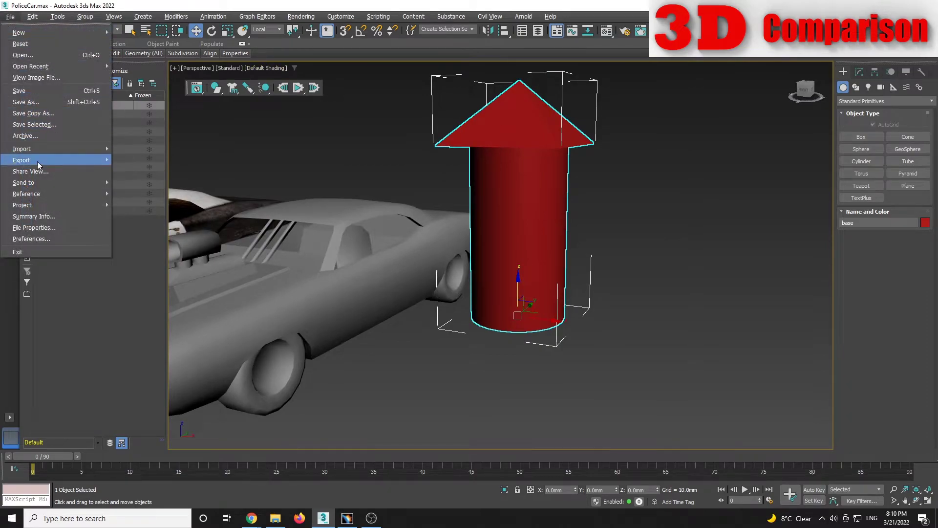
mouse_move(37, 161)
left_click(140, 172)
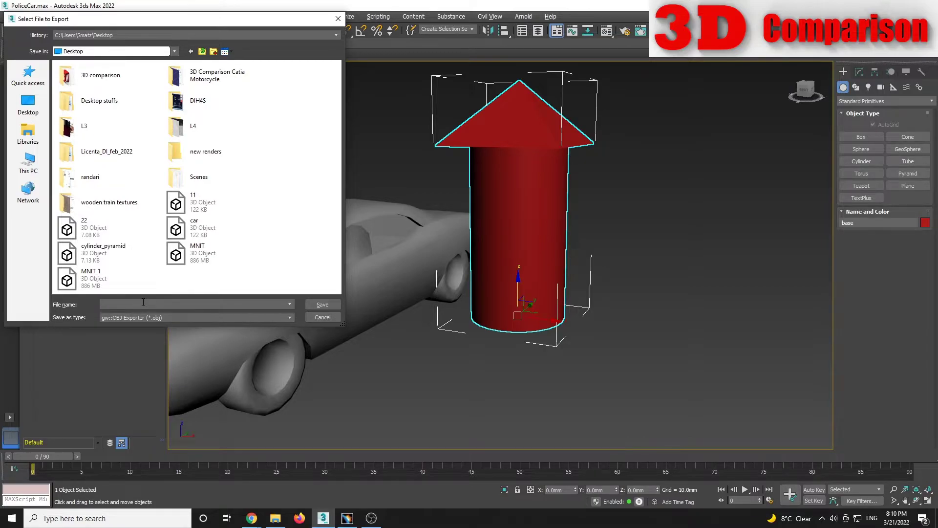
type("33")
key("Return")
left_click(419, 338)
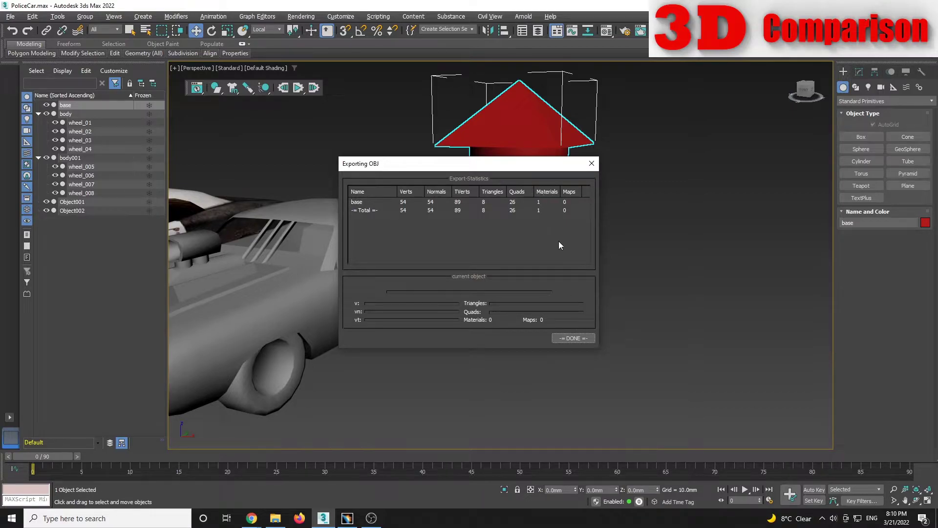
left_click(576, 338)
Step: Switch to CATIA V5, load the OBJ file 33 for import and inspect the previewed cylinder and pyramid
left_click(348, 518)
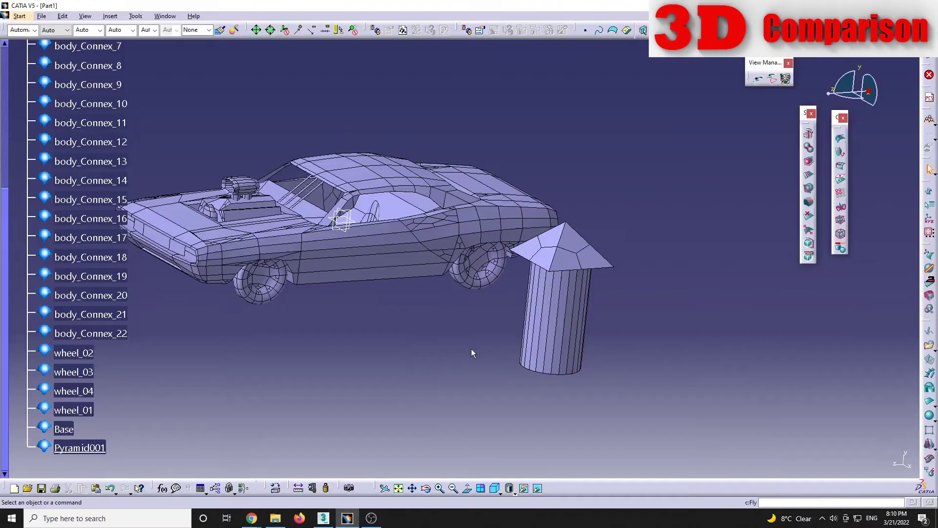
left_click(925, 346)
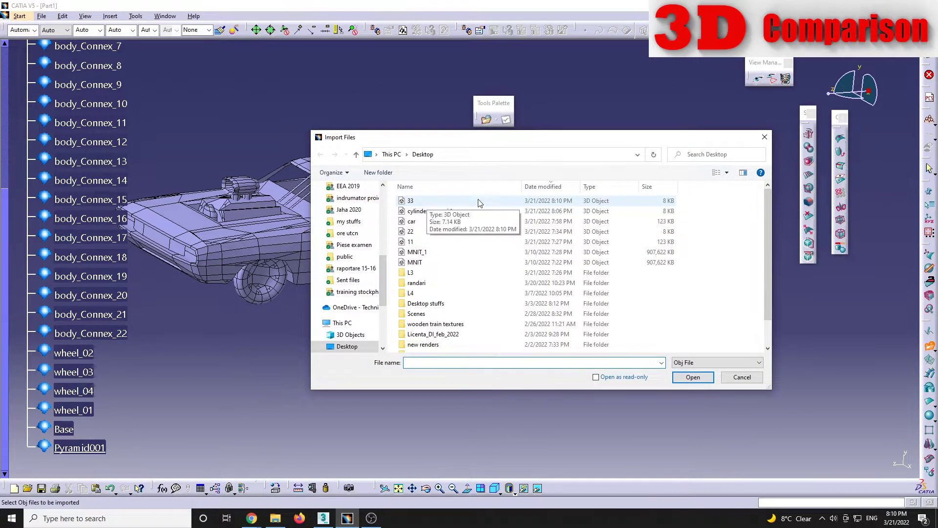
double_click(669, 202)
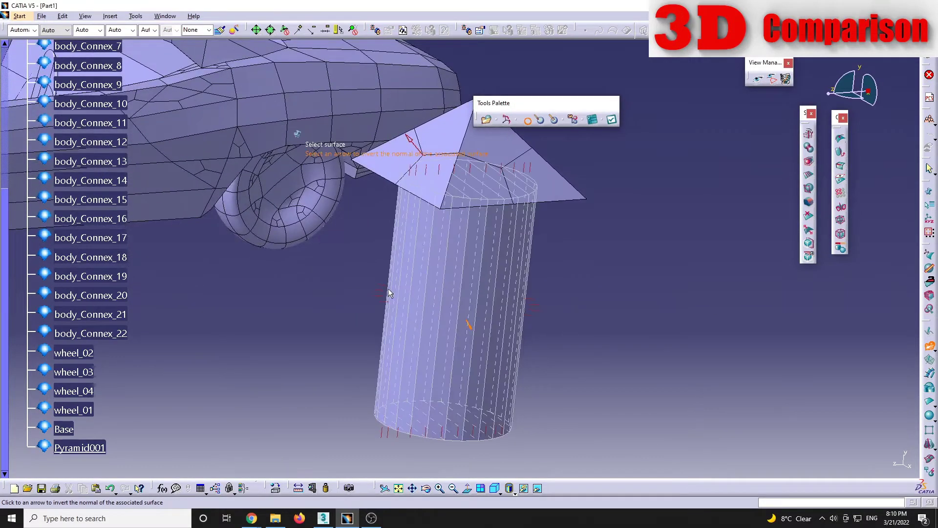
middle_click_drag(388, 289, 557, 229)
mouse_move(457, 334)
middle_mouse_down()
mouse_move(537, 208)
mouse_move(501, 302)
mouse_move(470, 327)
middle_mouse_up()
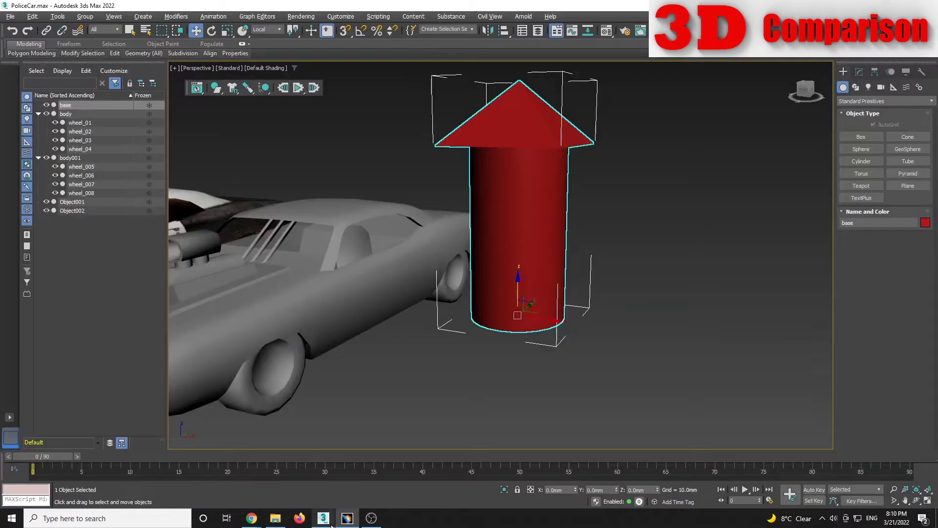
Step: Check the red object in 3ds Max, return to CATIA V5, enable colour import from .mtl files and complete the OBJ import
scroll(579, 267, "down", 6)
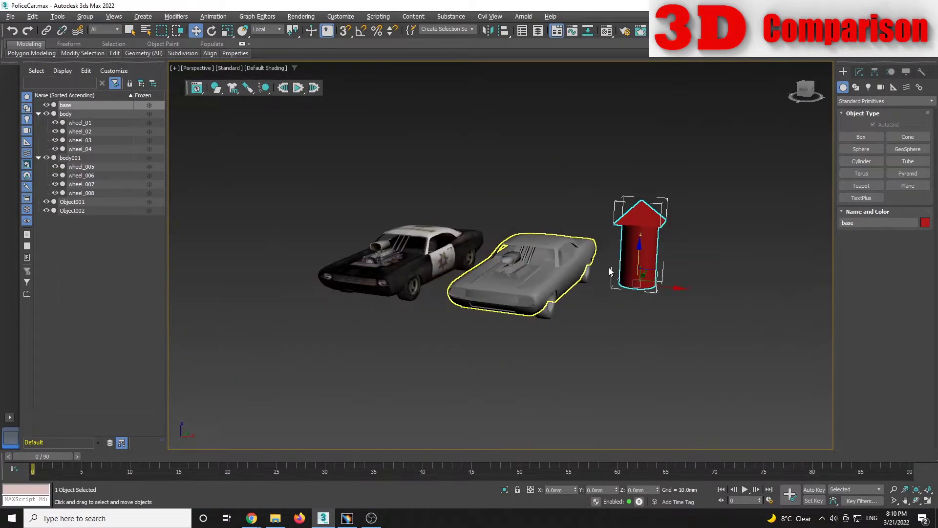
left_click(348, 518)
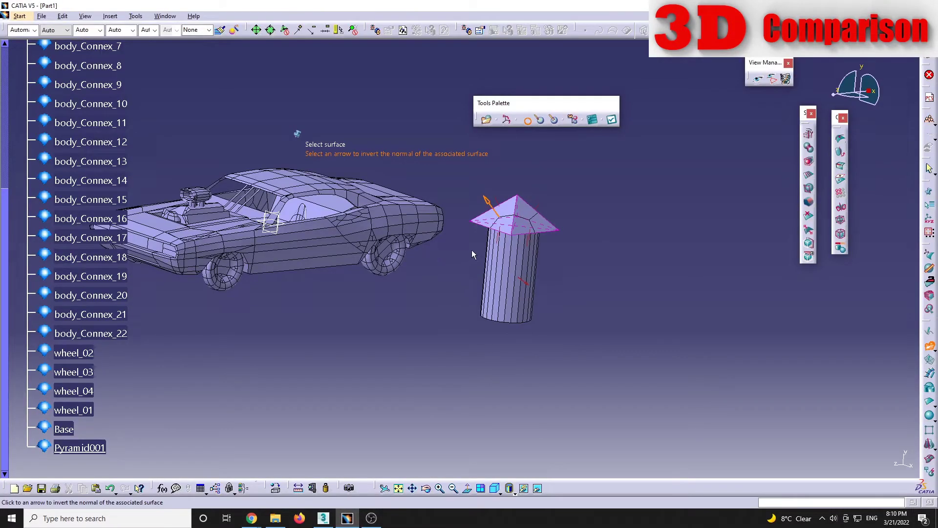
left_click(541, 121)
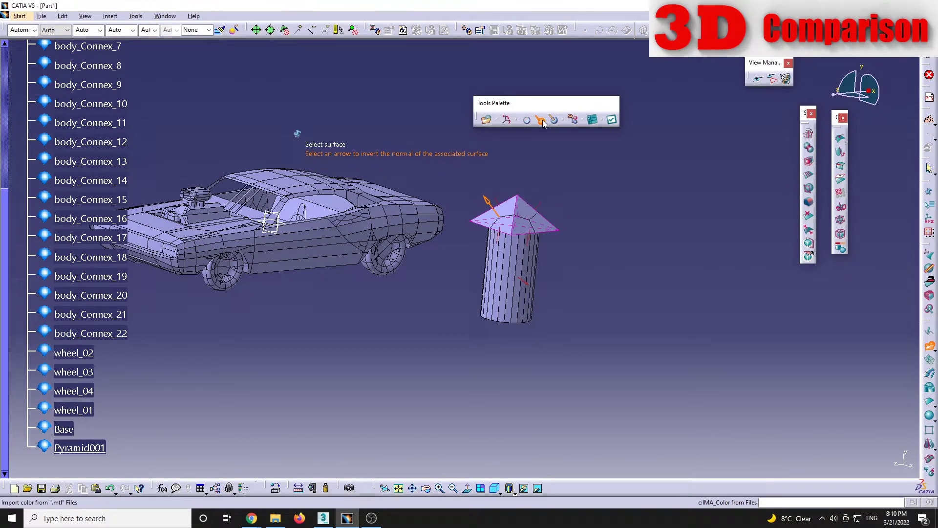
left_click(612, 121)
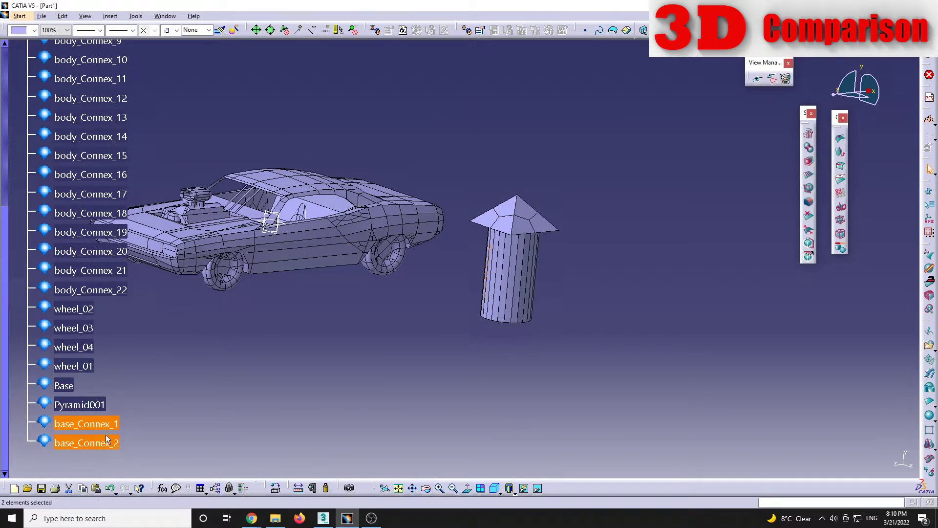
Step: Briefly open the older Pyramid001 surface for editing, close it, and hide that surface
double_click(85, 406)
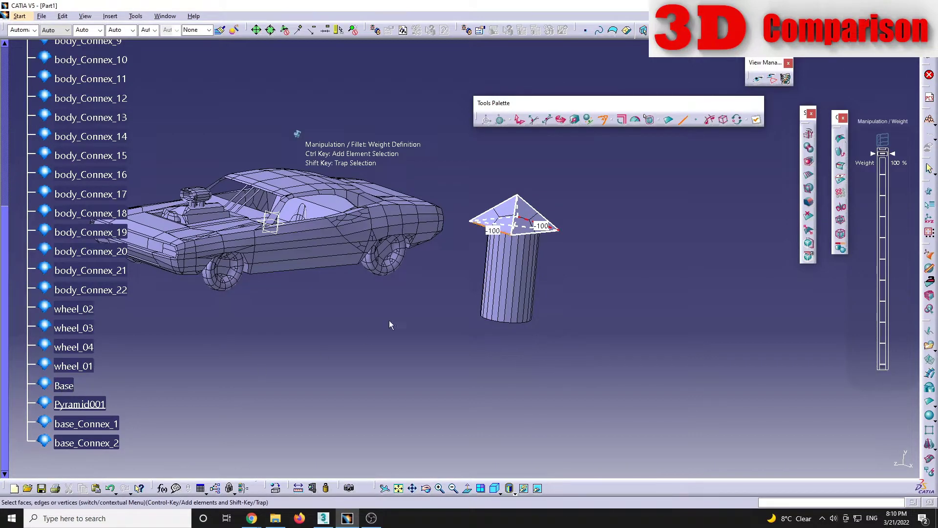
key("Escape")
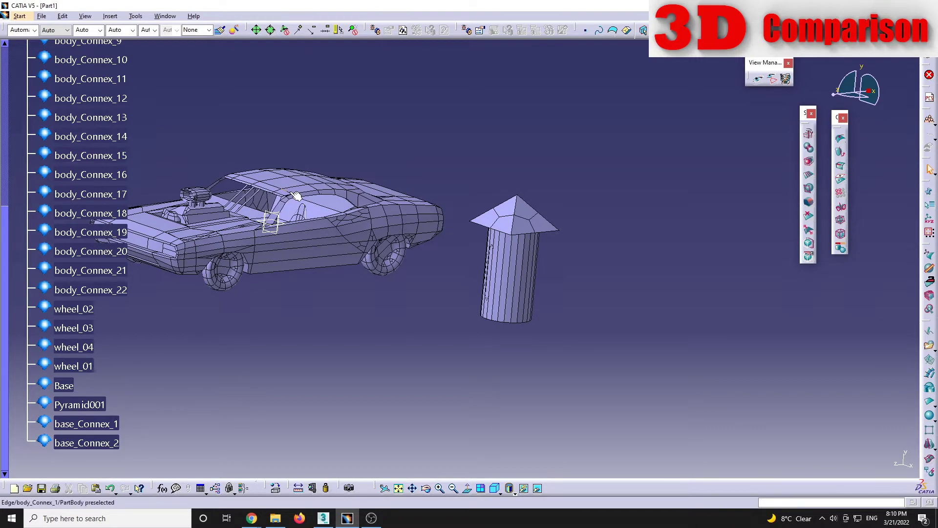
right_click(96, 405)
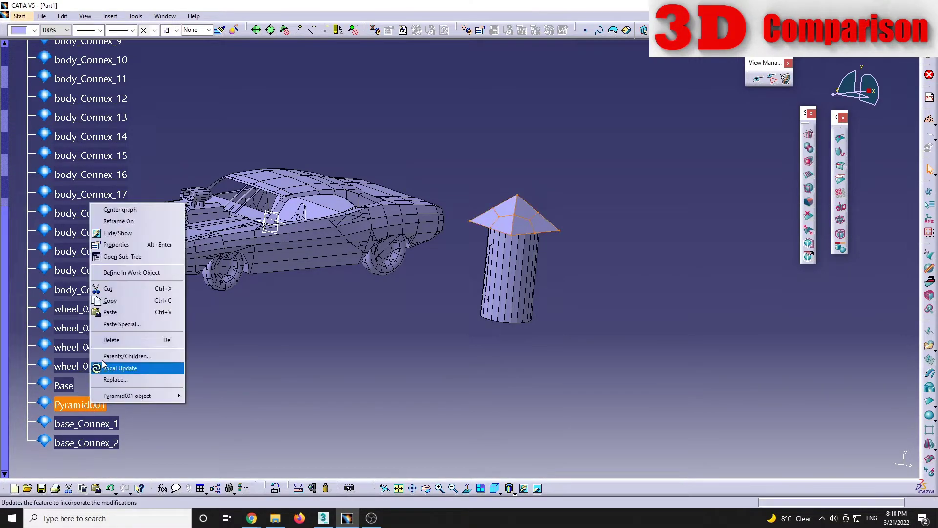
left_click(123, 229)
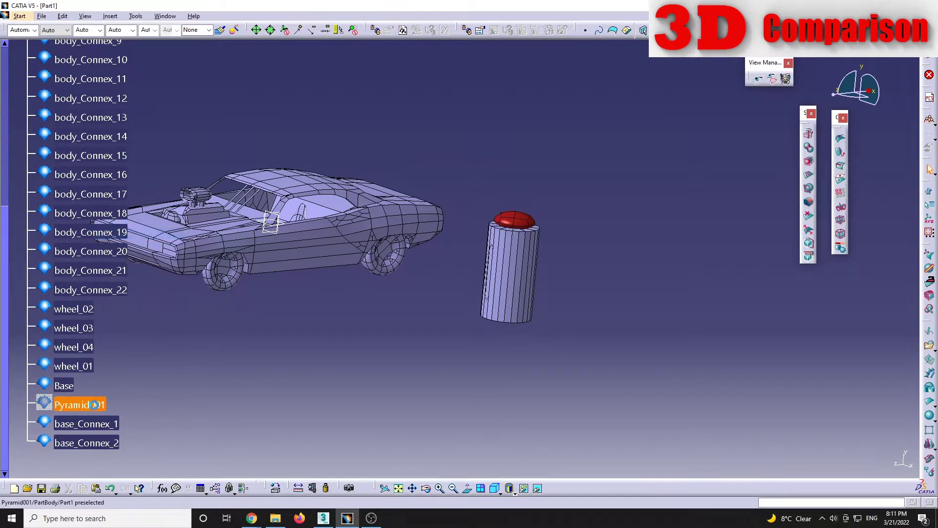
Step: Hide the older Base surface and inspect the two imported red surfaces
right_click(75, 387)
left_click(117, 217)
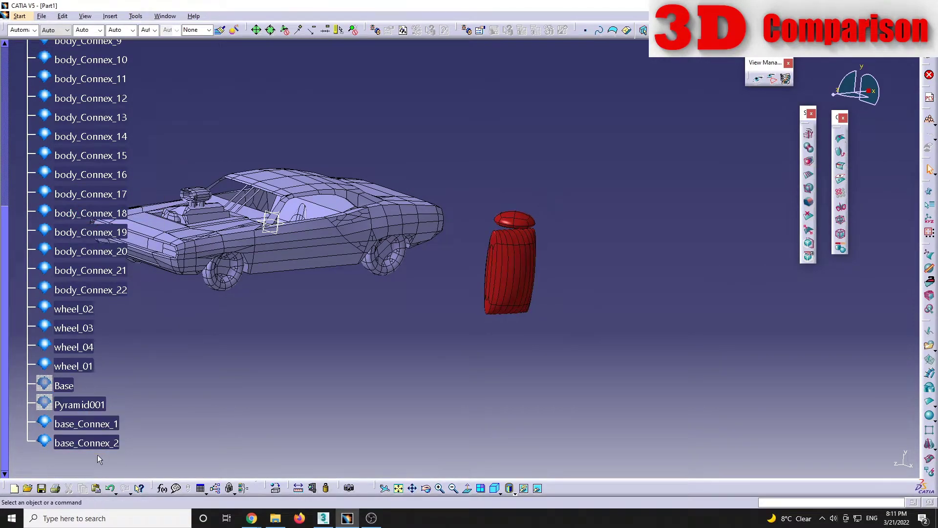
middle_click_drag(472, 342, 565, 364)
left_click(416, 315)
middle_click_drag(540, 304, 523, 241)
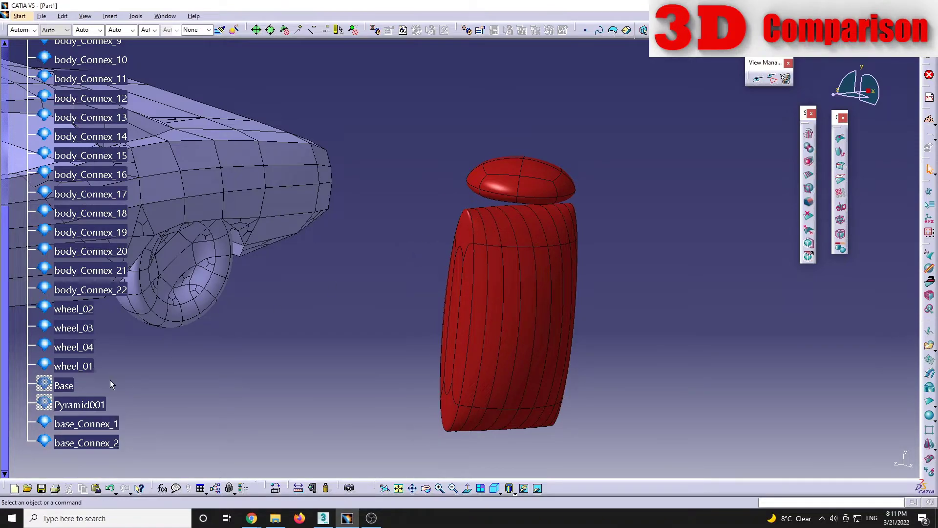
Step: Show the Base cylinder for comparison, toggle base_Connex_2 off and on to identify it, and hide Base again
right_click(70, 386)
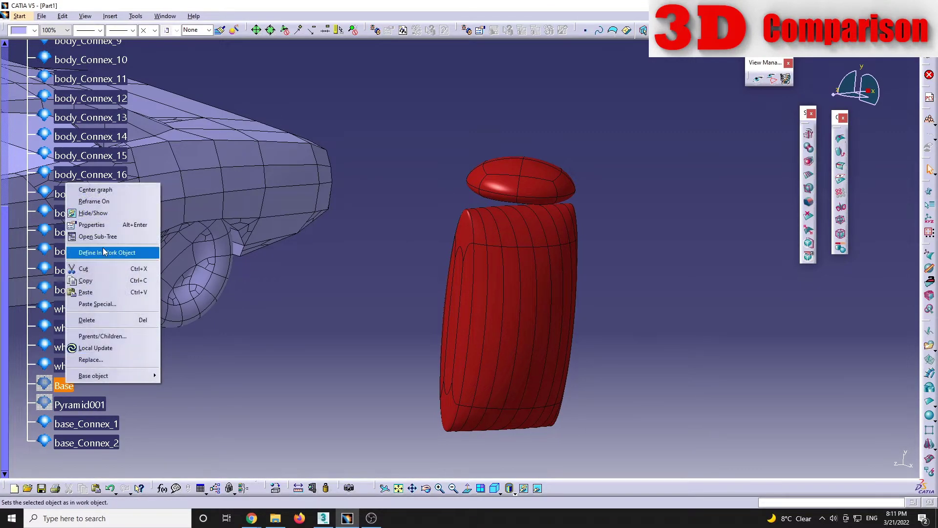
left_click(120, 253)
right_click(95, 444)
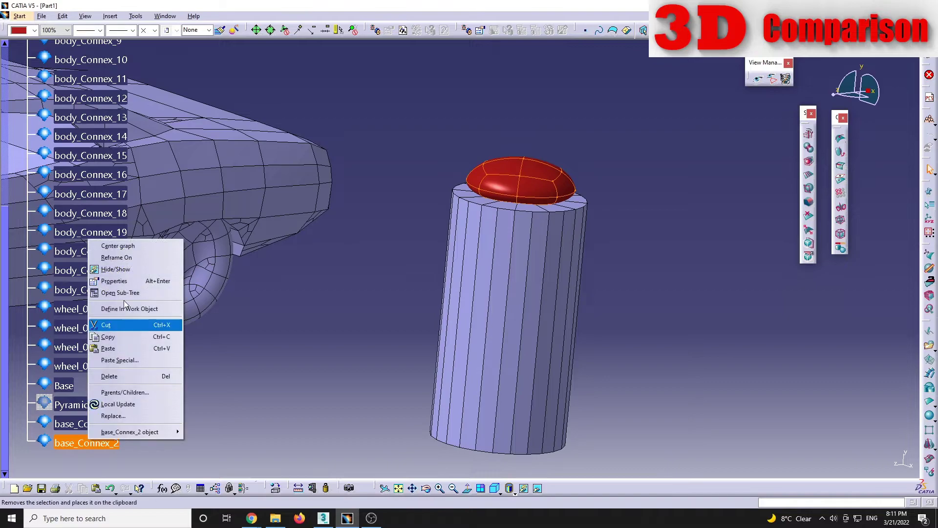
left_click(122, 269)
right_click(93, 450)
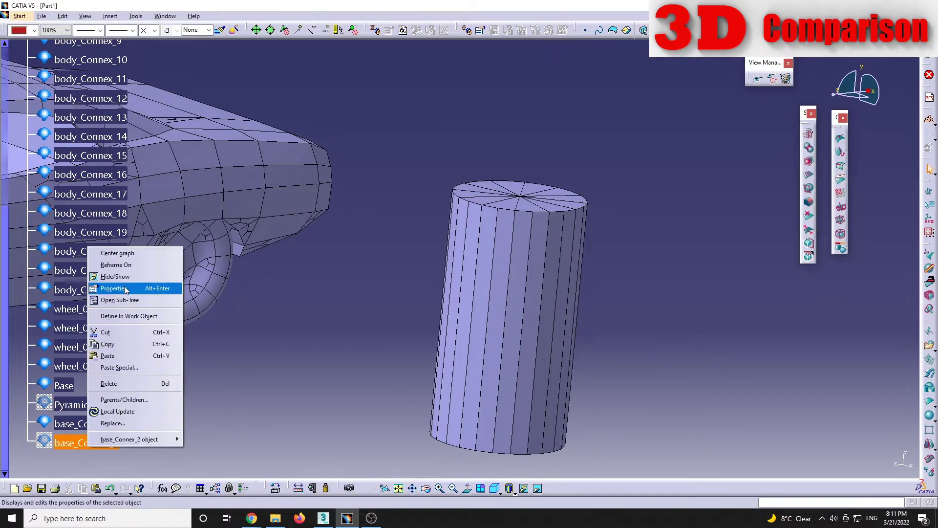
left_click(125, 270)
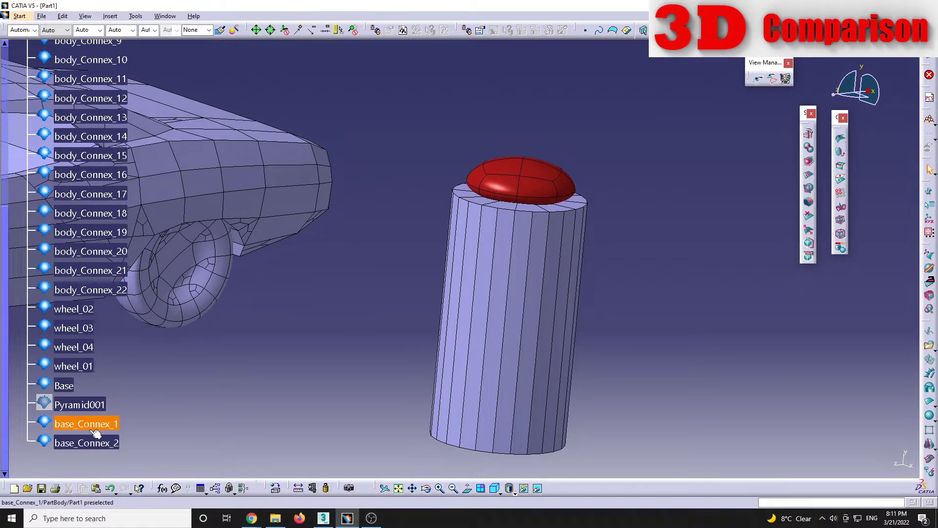
right_click(65, 386)
left_click(90, 215)
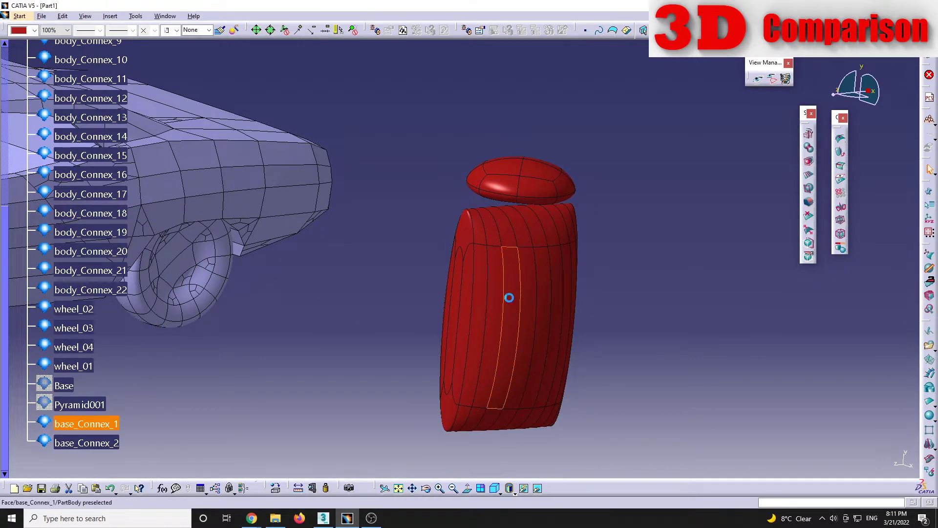
Step: Open the red cylinder surface base_Connex_1 for editing, select its entire mesh and sharpen it with a weight of 100%
double_click(508, 298)
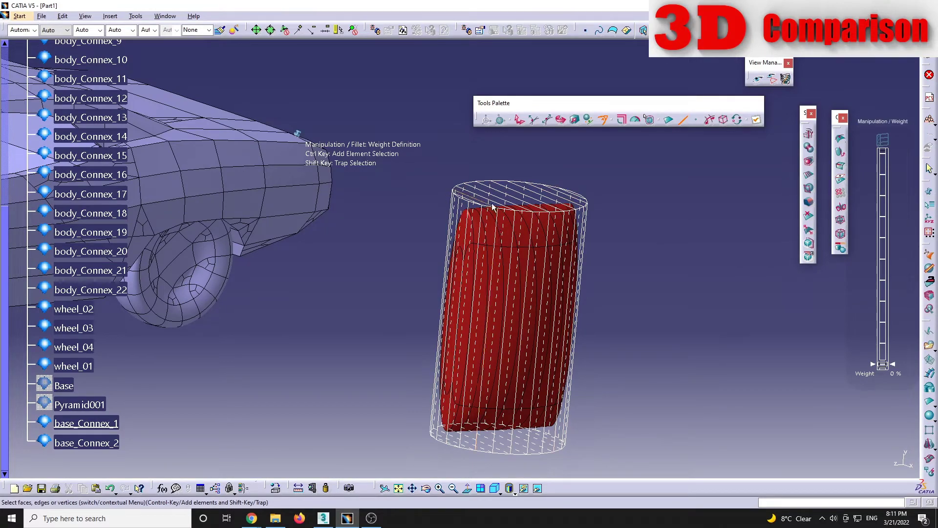
left_click(726, 119)
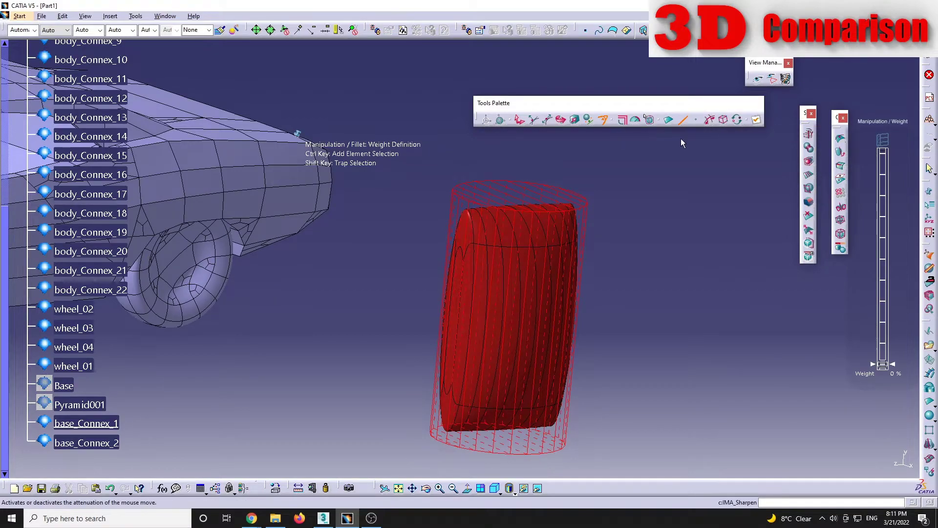
left_click_drag(884, 364, 884, 153)
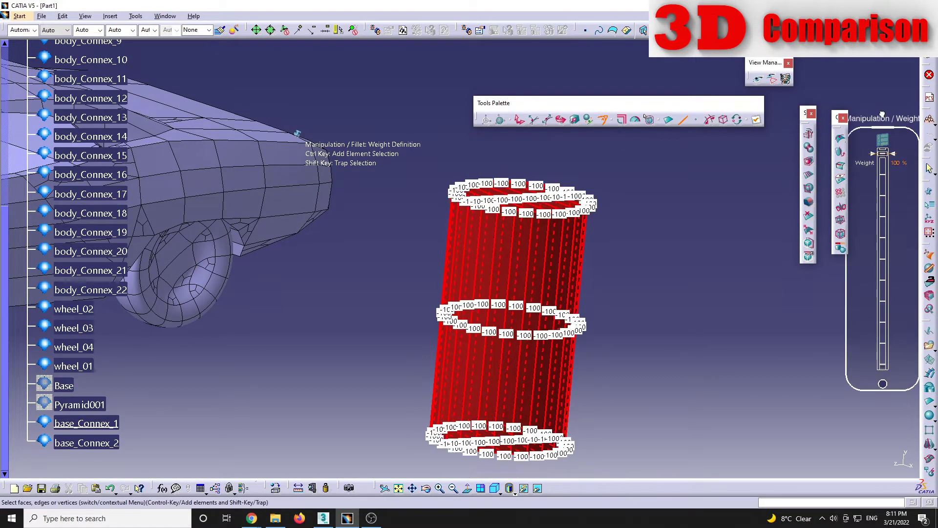
left_click(758, 121)
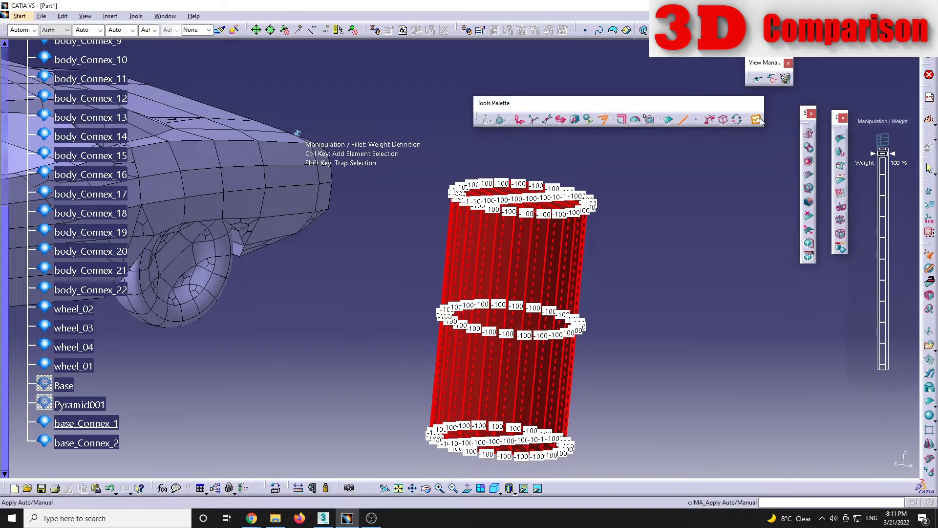
left_click(648, 274)
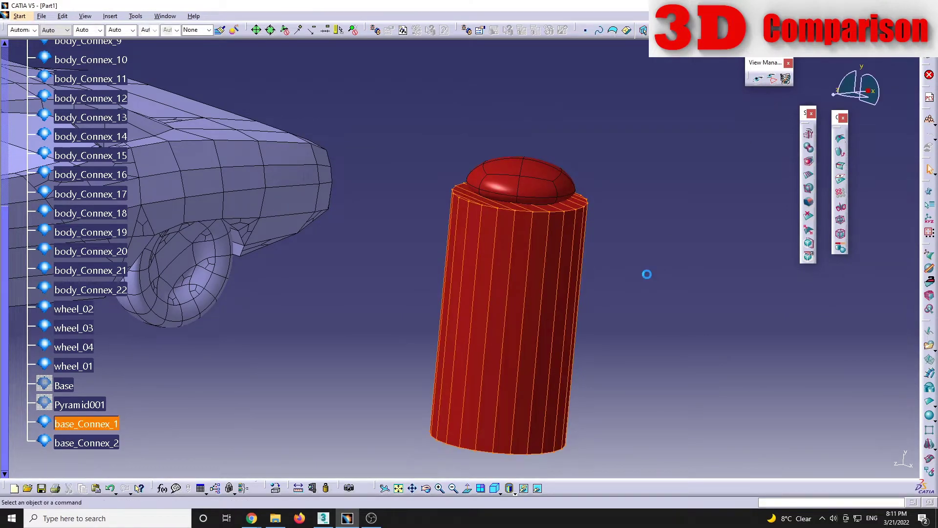
Step: Open the red top surface base_Connex_2 for editing, select its entire mesh and sharpen it with a weight of 100%
middle_click_drag(535, 238, 477, 225)
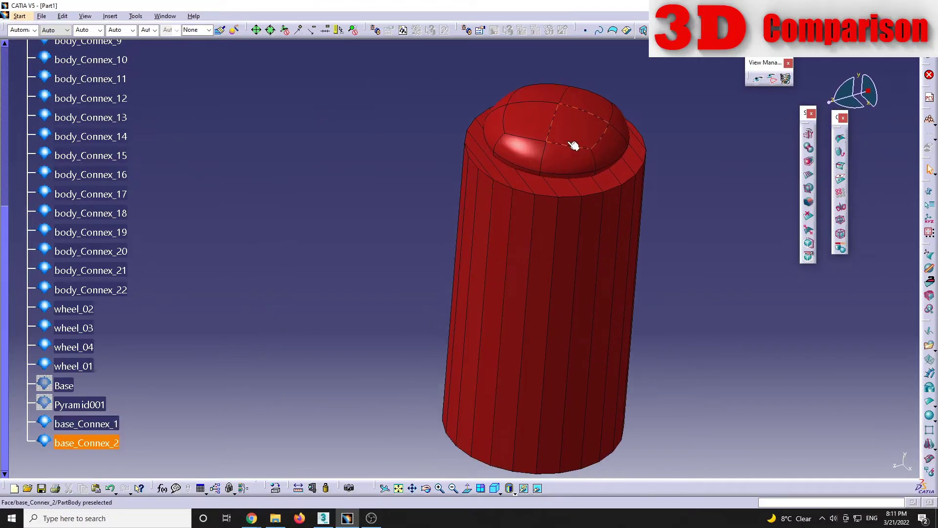
double_click(573, 146)
left_click(725, 124)
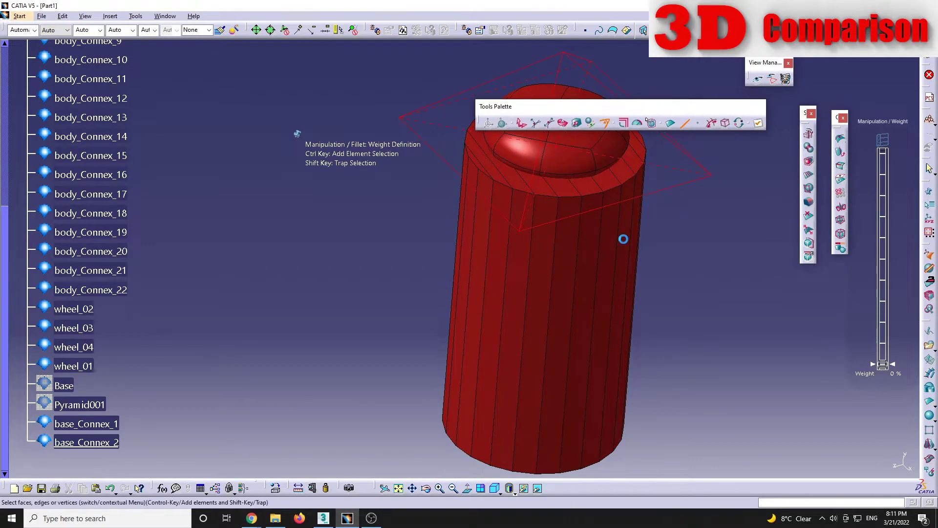
middle_click(509, 150)
left_click_drag(882, 364, 882, 153)
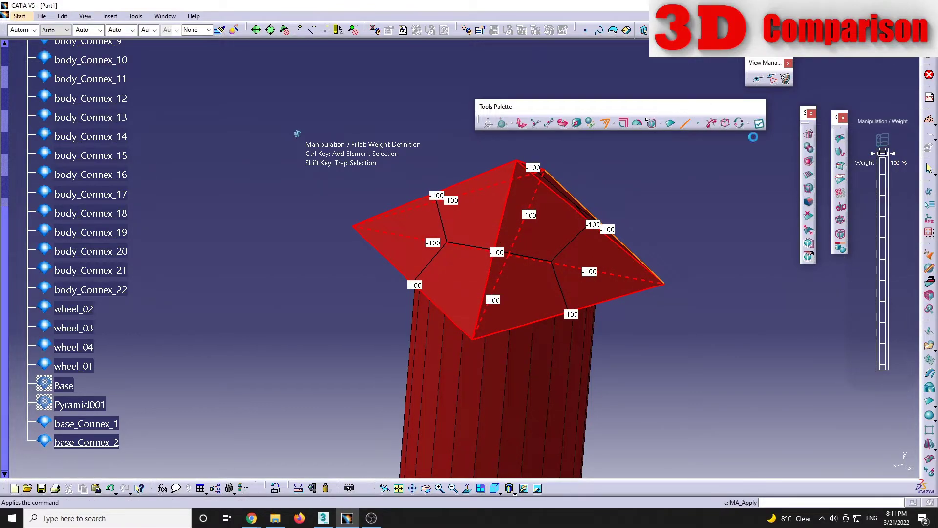
left_click(757, 123)
Step: Inspect the red object and the car, switch to 3ds Max and select the red base object to compare it
middle_click_drag(695, 281, 502, 322)
middle_click_drag(390, 361, 479, 305)
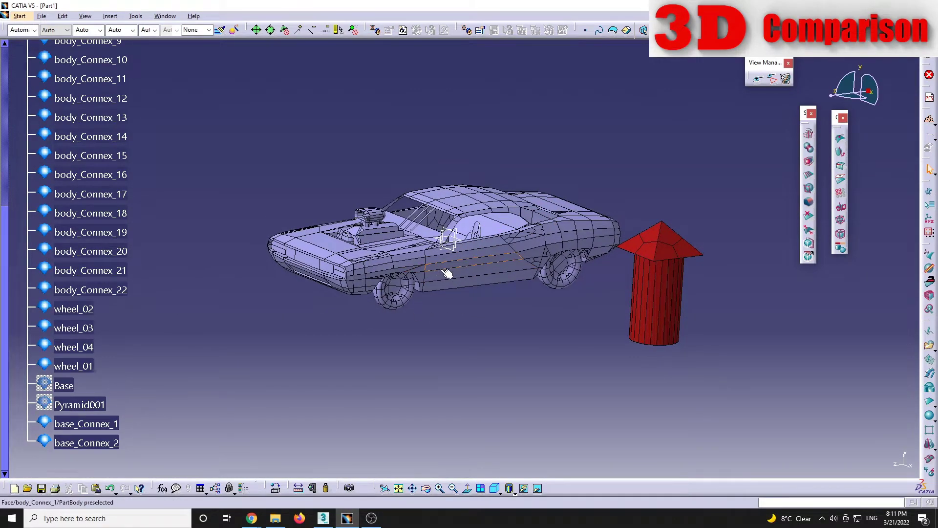
middle_click_drag(446, 268, 496, 224)
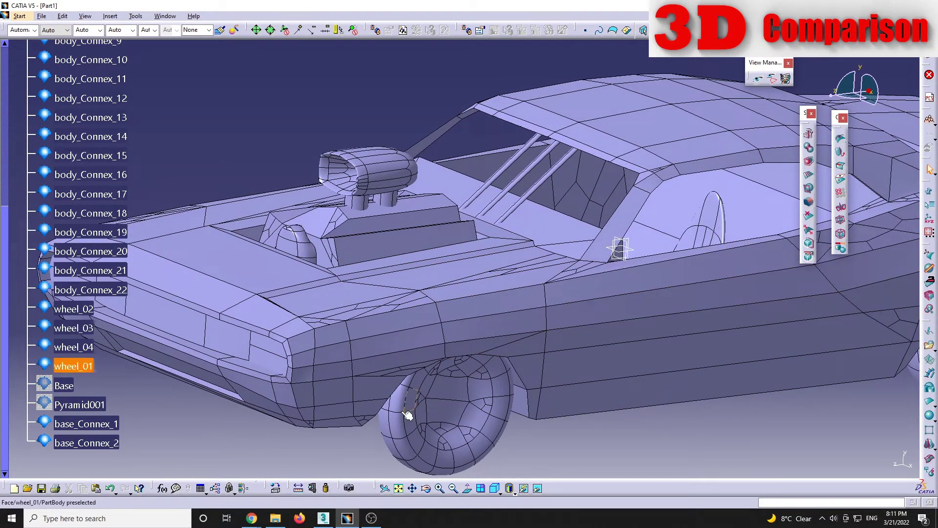
left_click(323, 518)
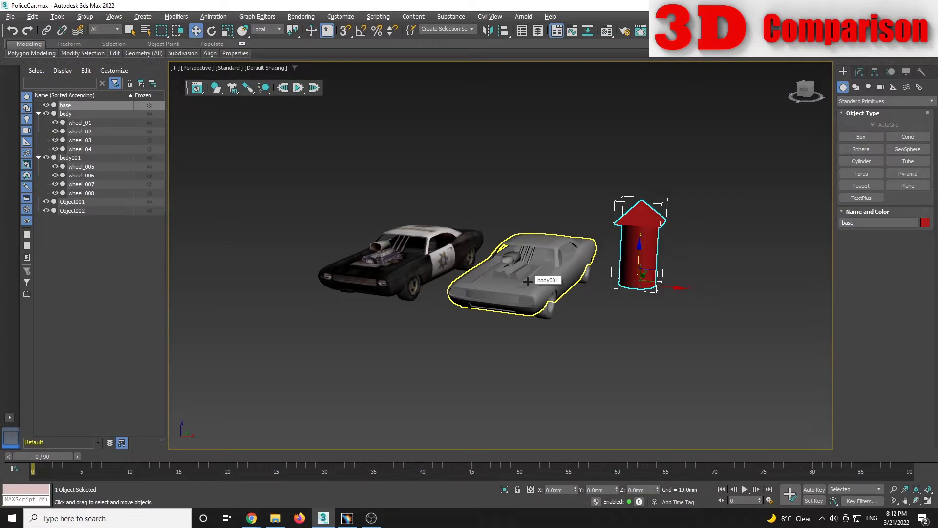
left_click(726, 309)
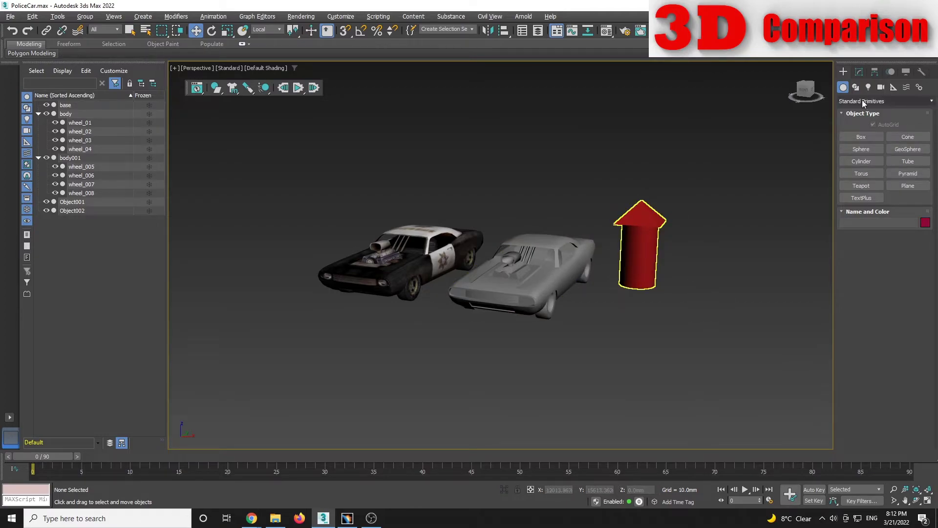
left_click(655, 242)
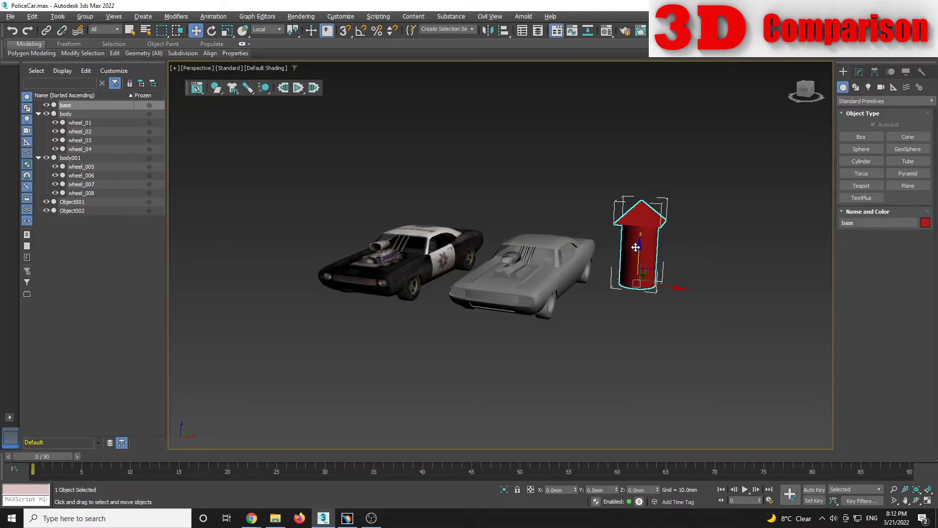
scroll(669, 239, "up", 2)
scroll(712, 235, "down", 1)
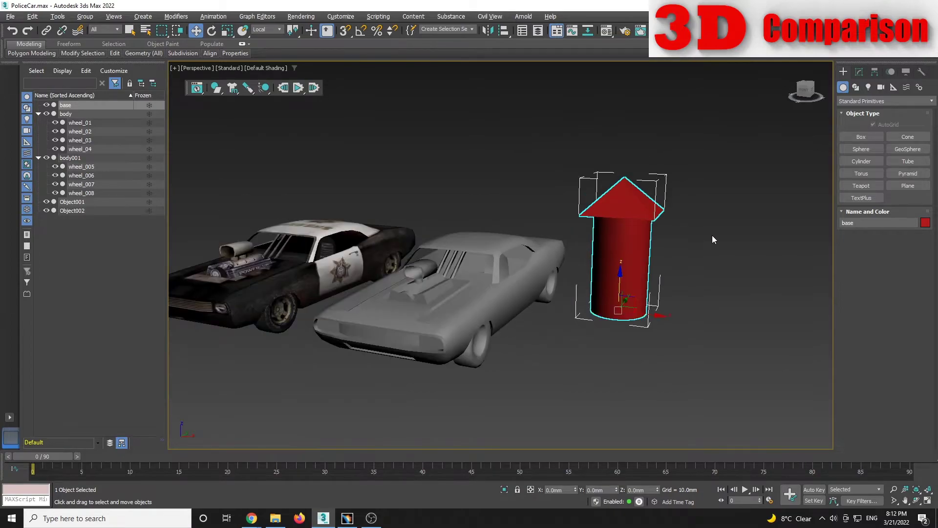
Step: Draw a cylinder about 482 mm in radius next to the red object, with AutoGrid enabled
left_click(864, 139)
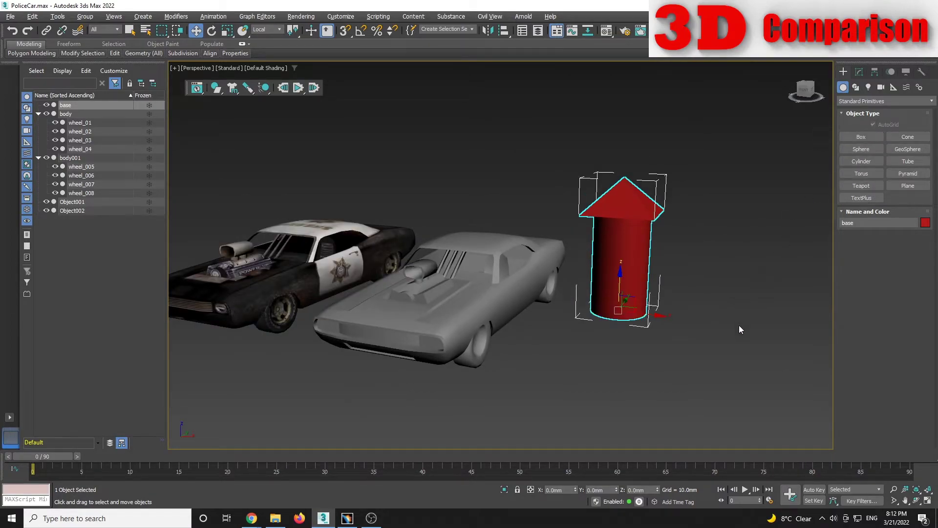
left_click(861, 160)
left_click_drag(709, 326, 712, 313)
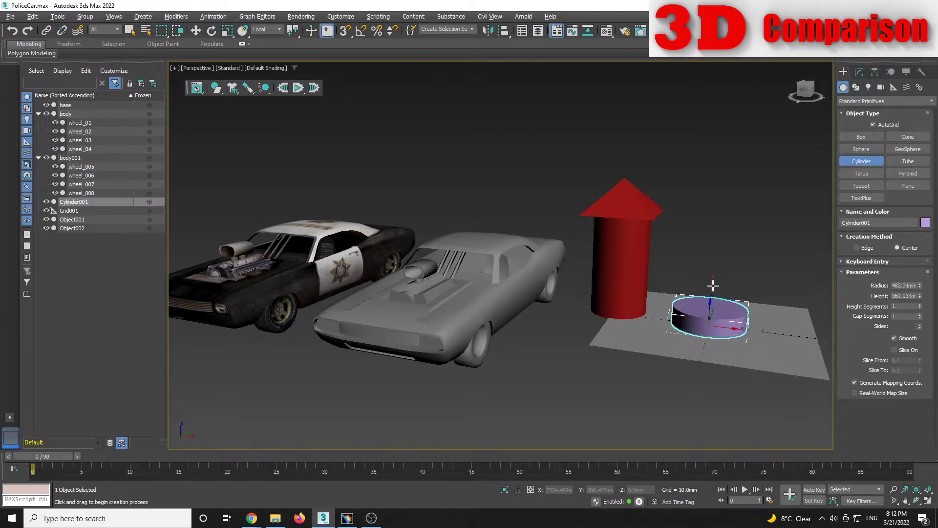
left_click(714, 223)
Step: Draw a pyramid about 1042 × 2265 × 814 mm on the cylinder's top face and align their centres in X and Y
left_click(908, 173)
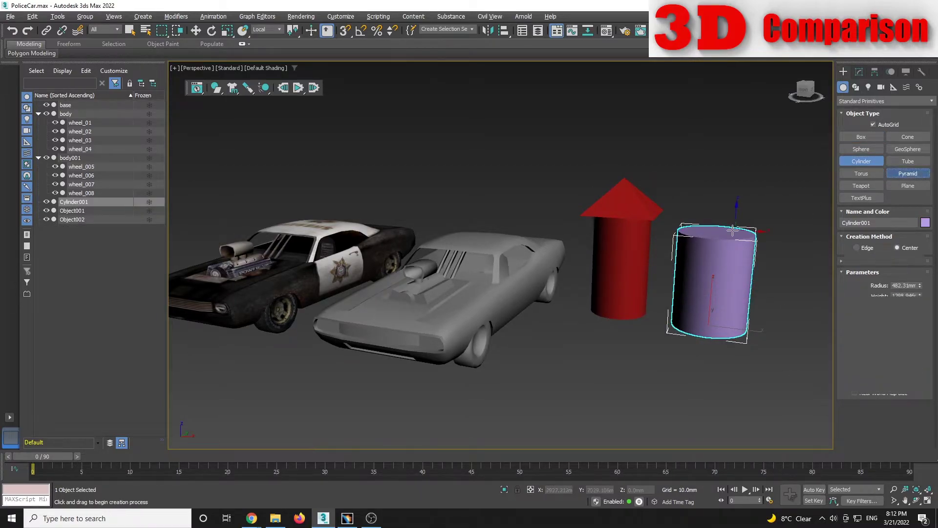
left_click_drag(719, 226, 786, 205)
left_click(779, 151)
key("alt+a")
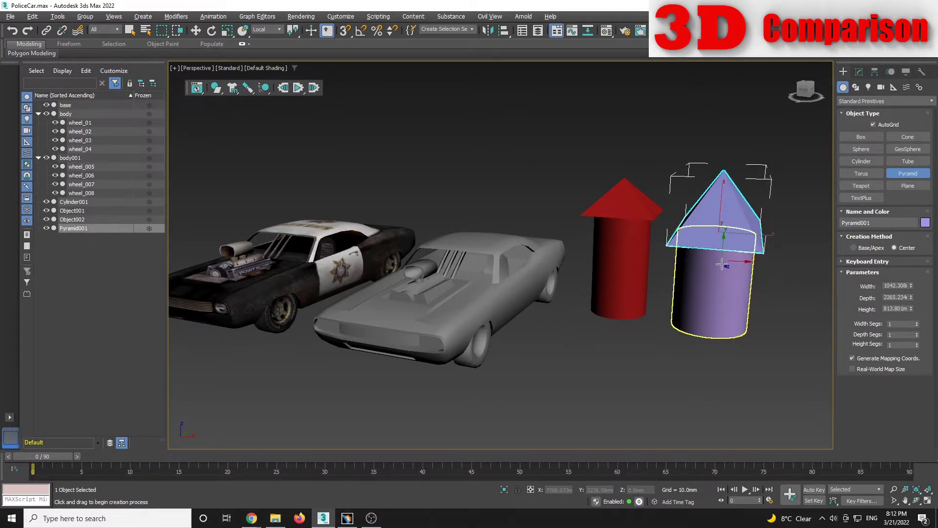
left_click(714, 293)
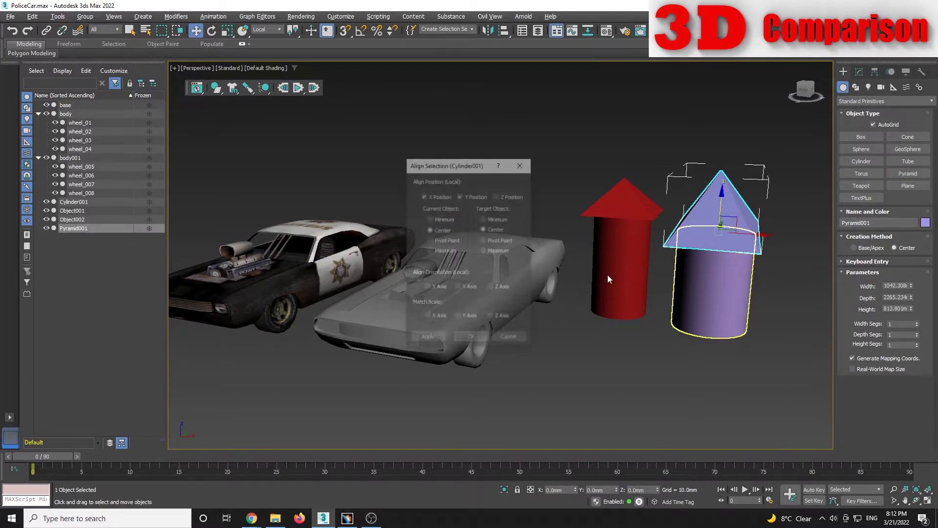
left_click(472, 336)
Step: Scale the pyramid down along its longer base direction so it fits the cylinder more closely
middle_click_drag(706, 283, 681, 236, "alt")
key("r")
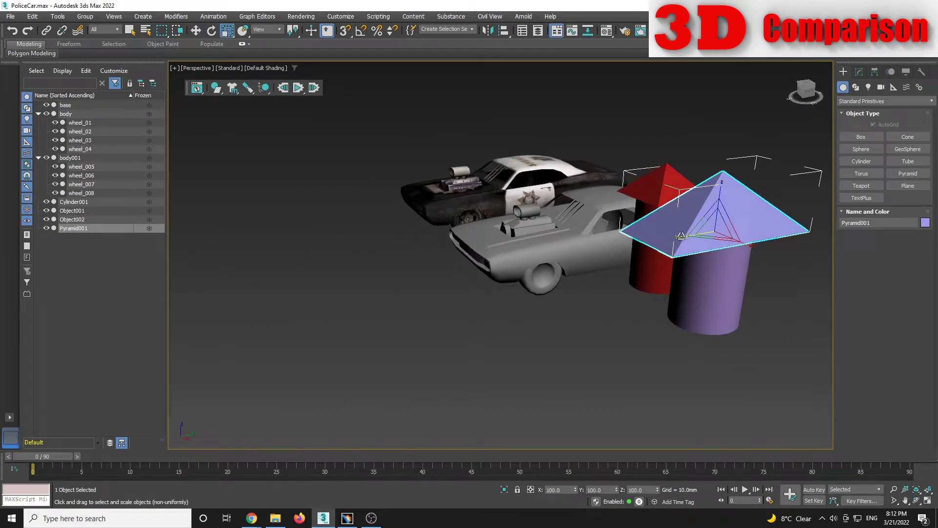
left_click_drag(681, 236, 705, 236)
left_click(784, 294)
mouse_move(784, 294)
middle_mouse_down()
mouse_move(683, 320)
mouse_move(772, 292)
middle_mouse_up()
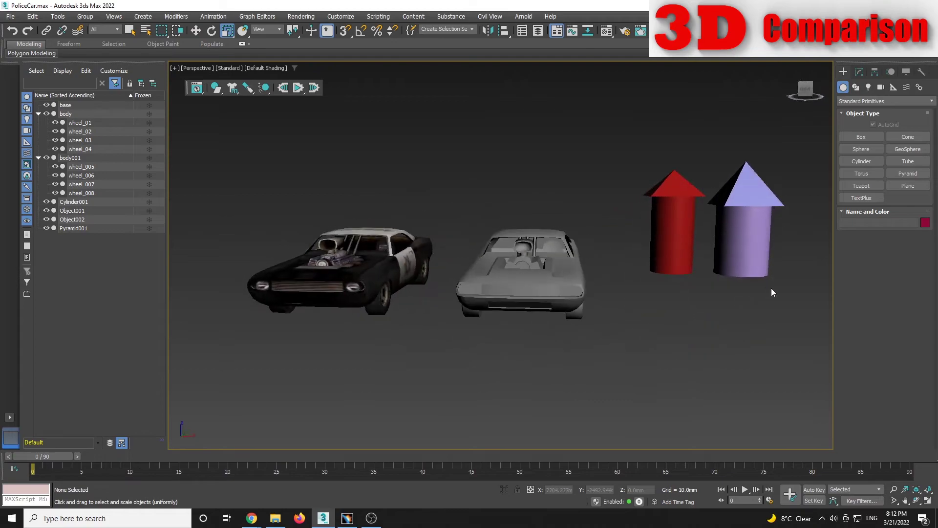
Step: Group the purple cylinder and pyramid, keeping the default group name
left_click_drag(791, 309, 731, 166)
left_click(85, 16)
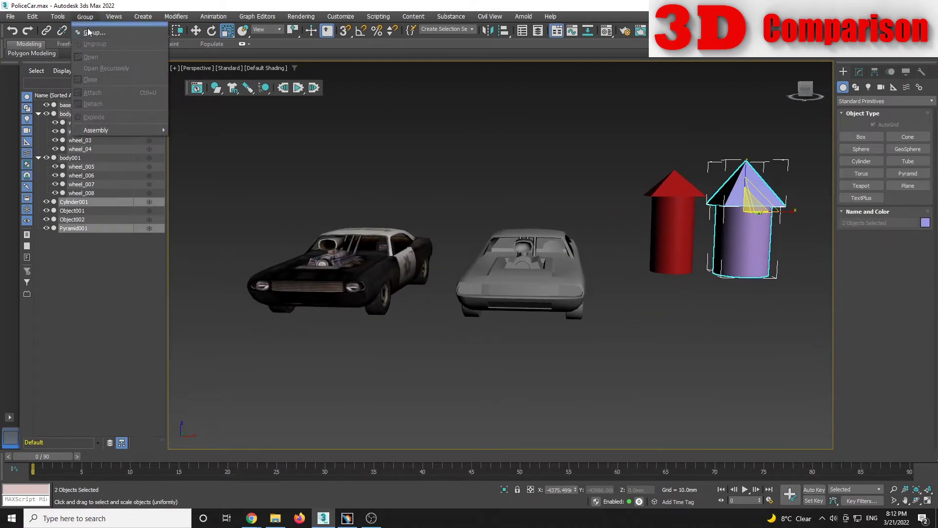
left_click(88, 31)
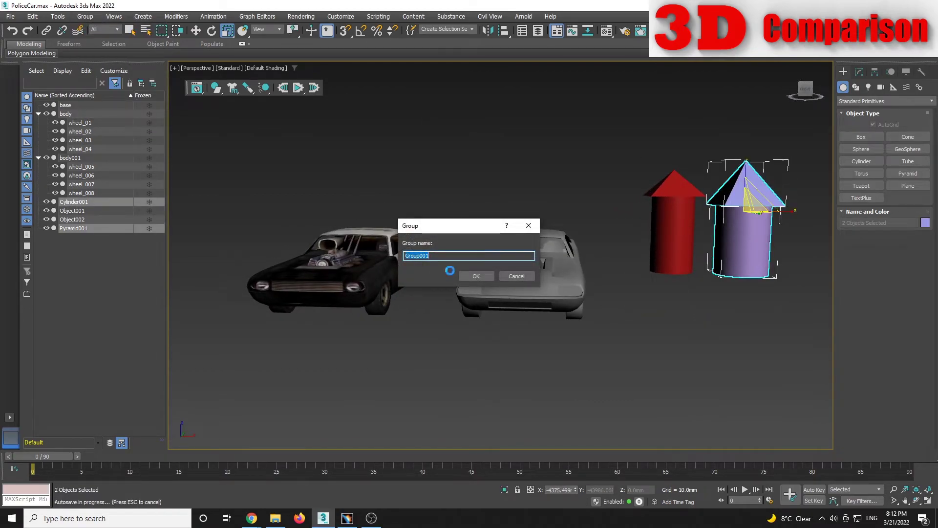
left_click(472, 275)
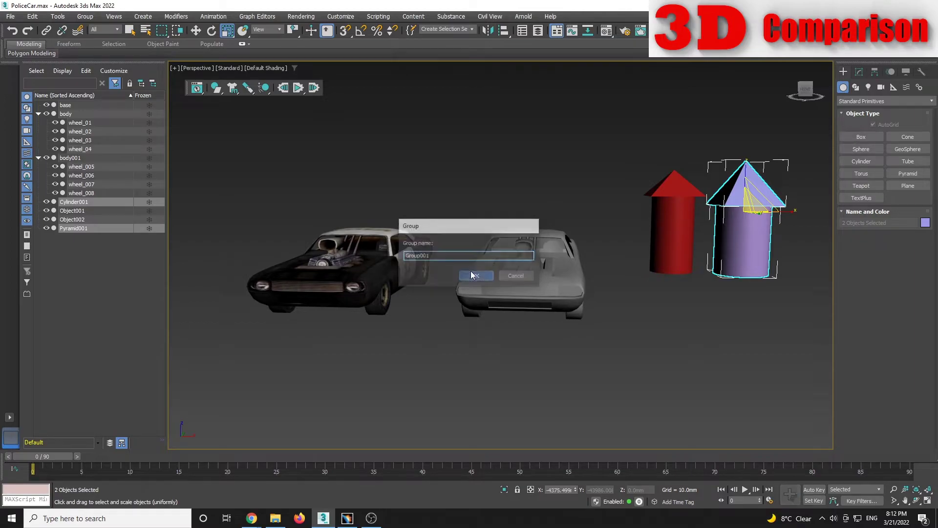
Step: Move the purple group along X, farther away from the red object
middle_click_drag(705, 271, 717, 209, "alt")
key("w")
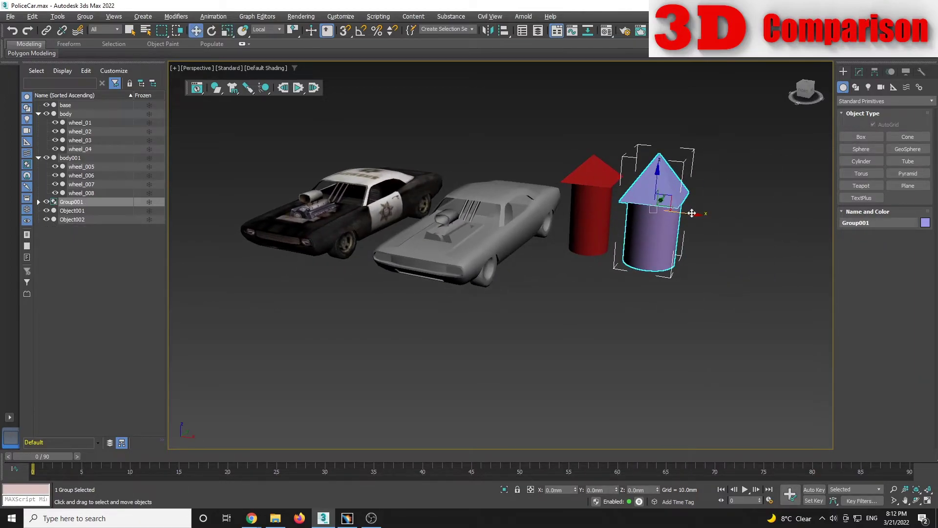
left_click_drag(692, 213, 732, 334)
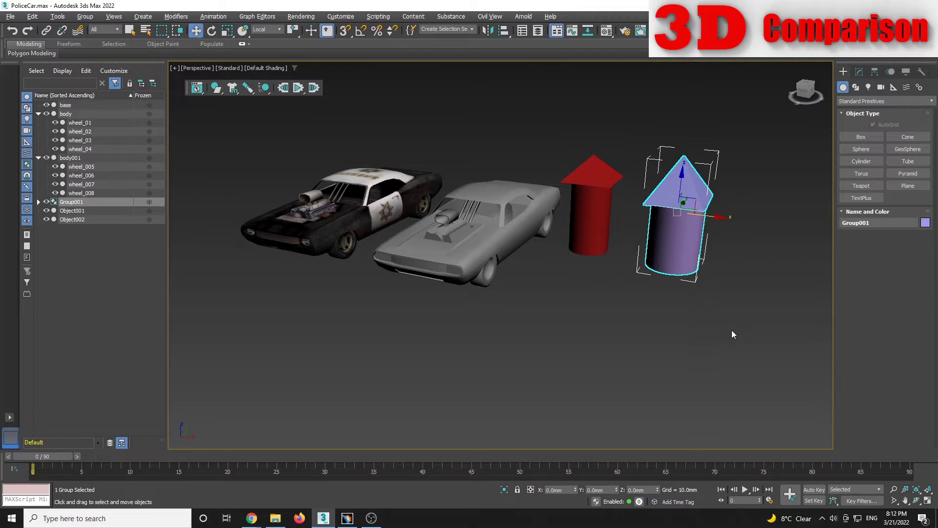
Step: Export only the selected purple group to the Desktop as an OBJ file named 44, using the exporter's current settings
left_click(732, 330)
left_click(682, 178)
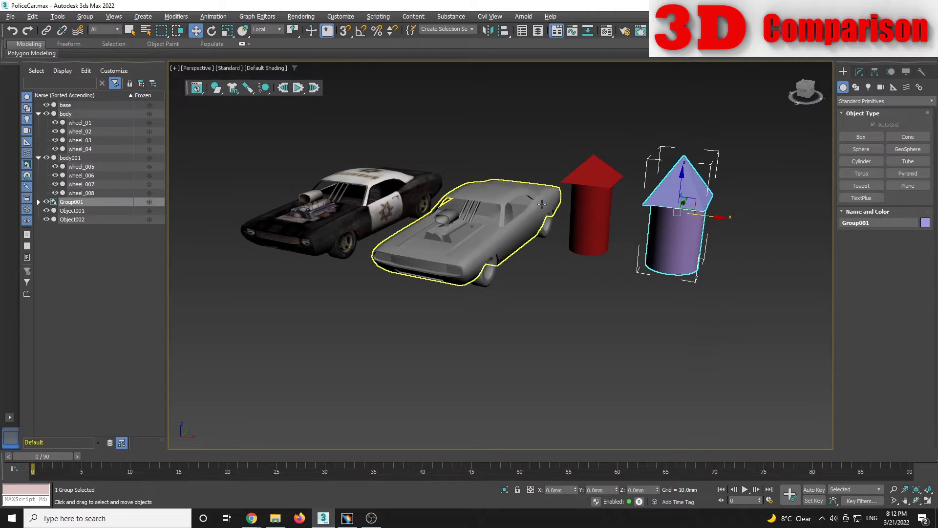
left_click(10, 16)
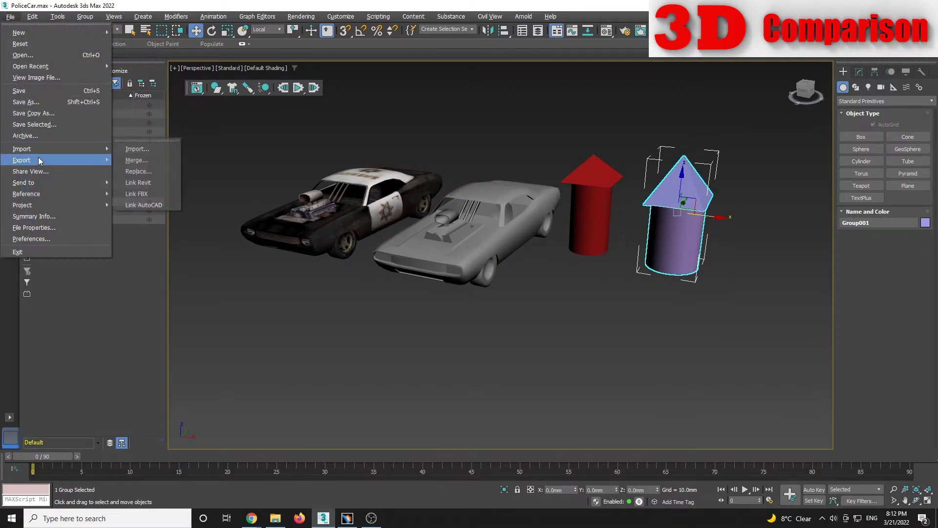
mouse_move(38, 157)
left_click(151, 171)
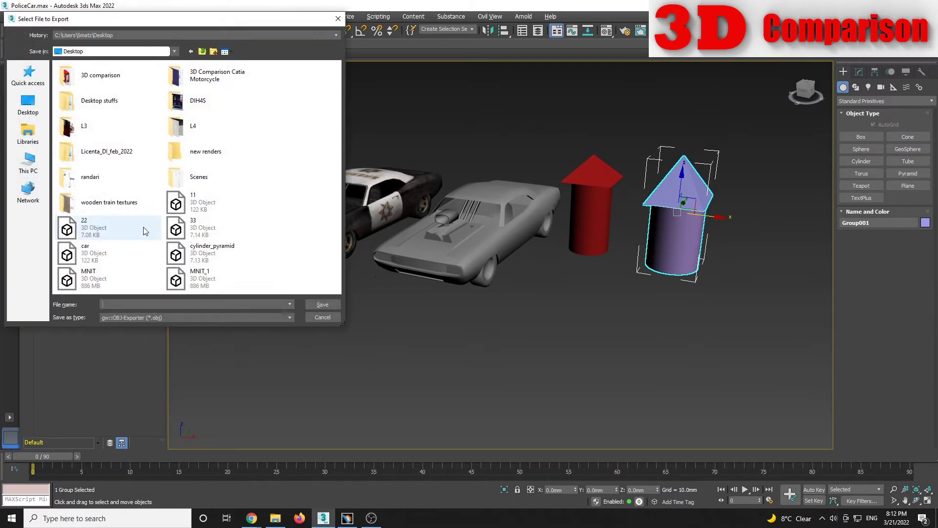
type("44")
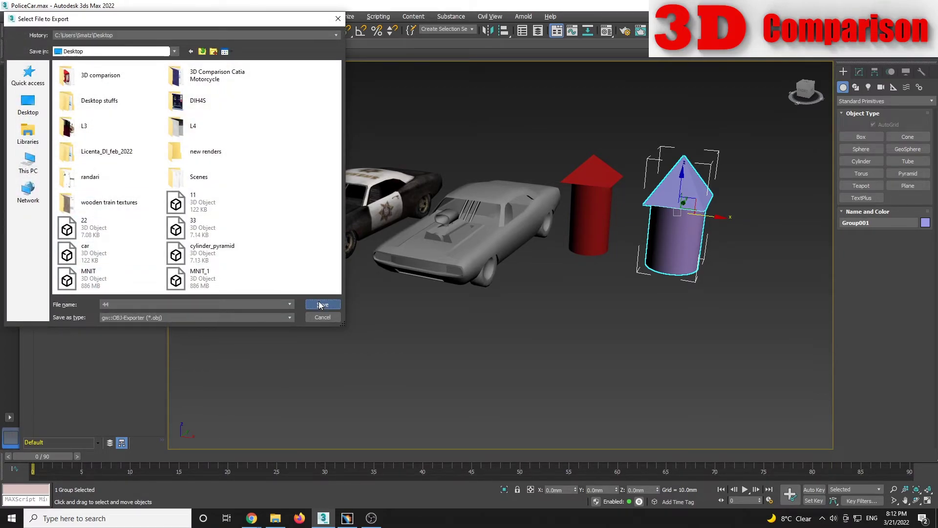
left_click(320, 305)
left_click(412, 331)
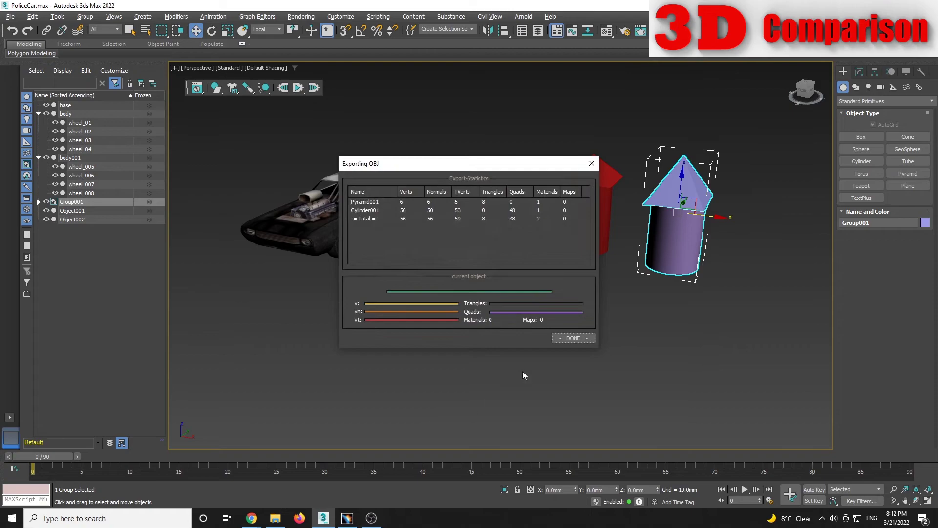
left_click(576, 339)
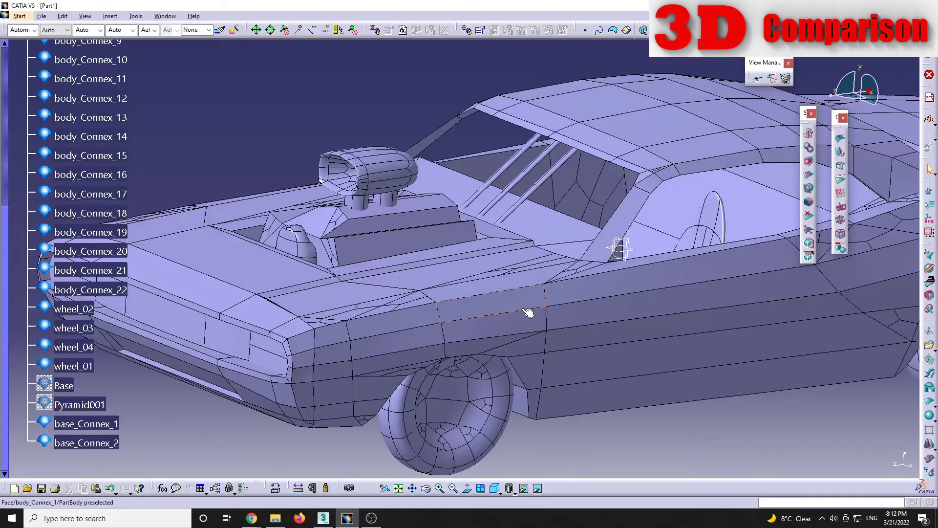
Step: Switch to CATIA V5 and hide the red surfaces base_Connex_1 and base_Connex_2
middle_click_drag(580, 305, 376, 364)
left_click(91, 428)
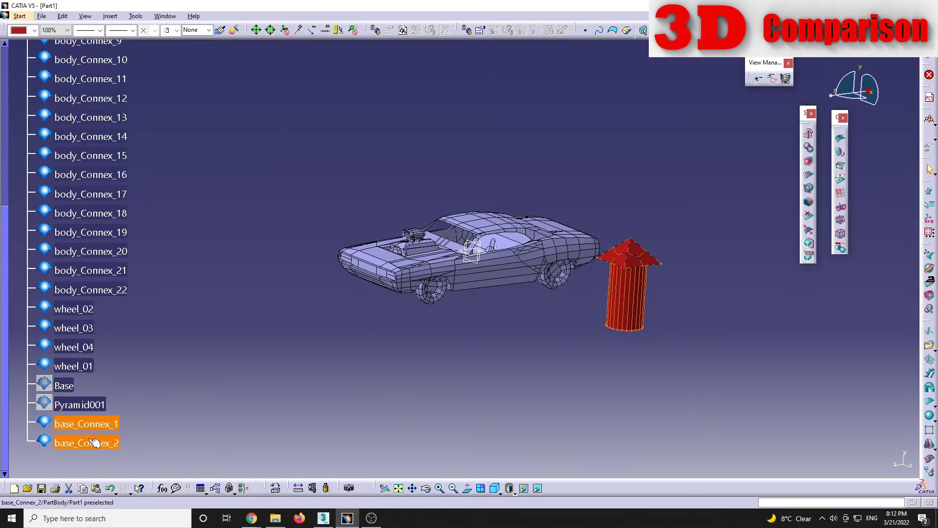
right_click(93, 430)
left_click(136, 242)
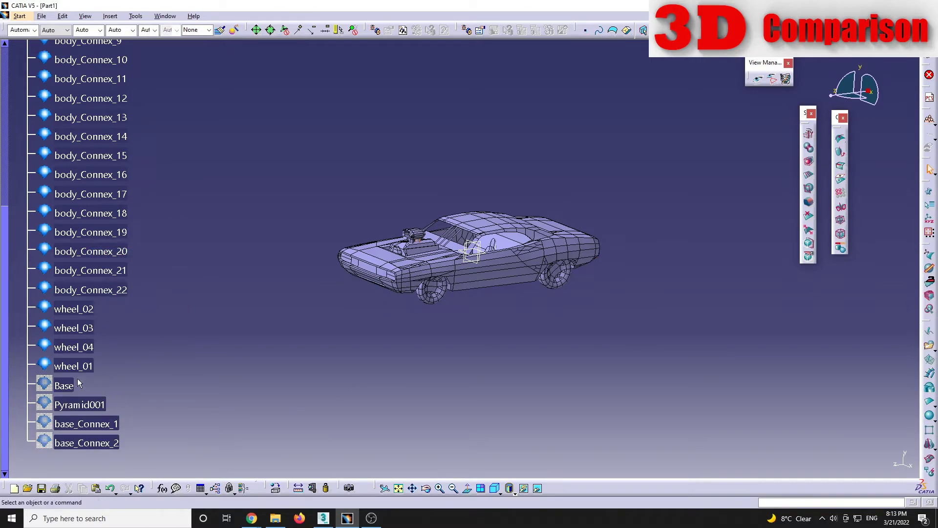
Step: Import the grouped cylinder and pyramid from the OBJ file 44 as subdivision surfaces and inspect the separate tree entries
left_click(929, 345)
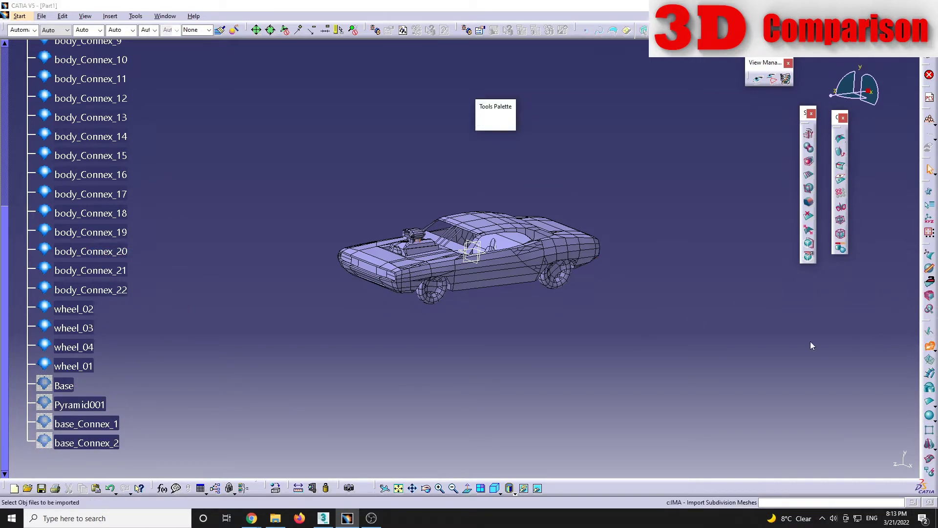
double_click(427, 201)
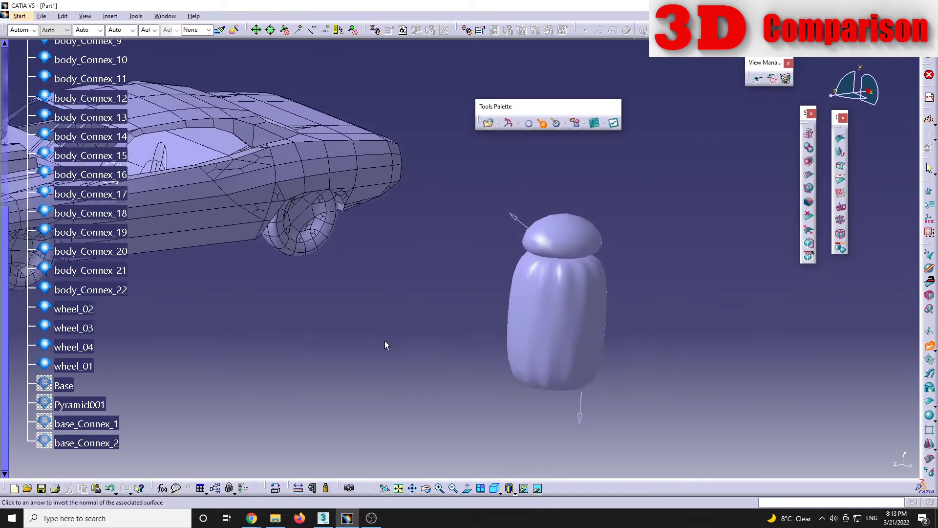
left_click(614, 124)
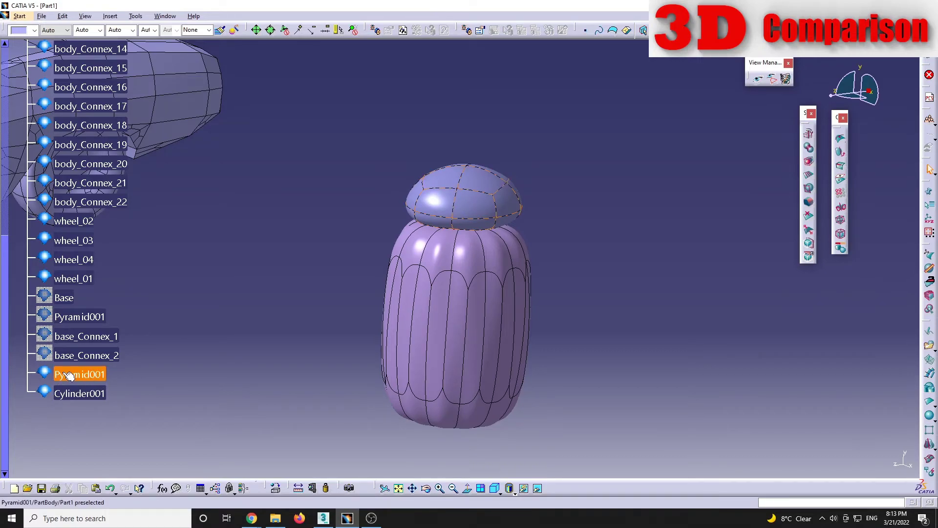
middle_click_drag(310, 284, 342, 507)
Step: Switch back to 3ds Max and move the purple group slightly along X, closer to the red object
left_click(323, 517)
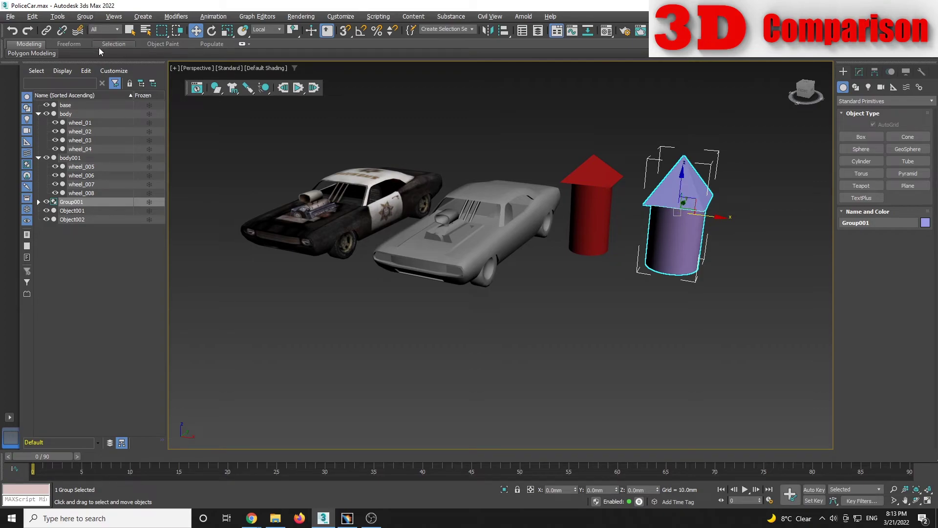
left_click(87, 18)
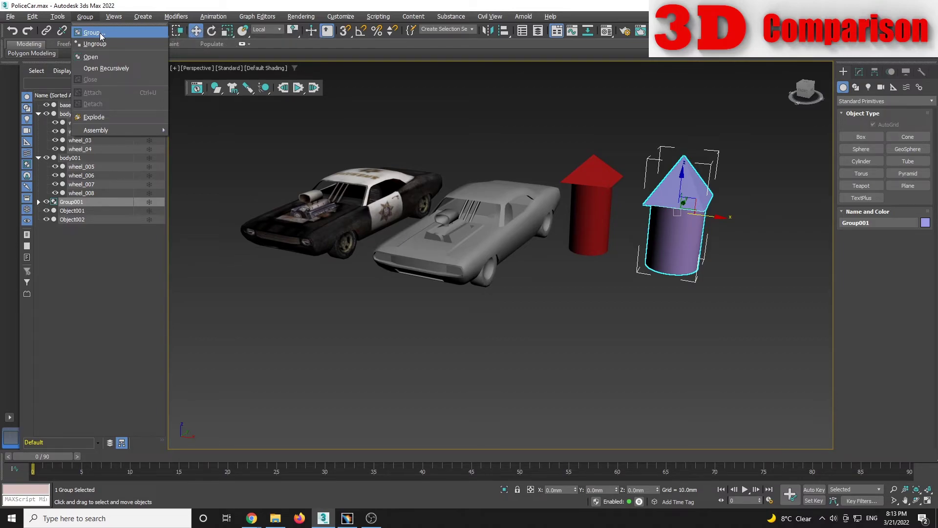
mouse_move(301, 16)
left_click(741, 265)
mouse_move(715, 219)
left_mouse_down()
mouse_move(738, 226)
mouse_move(704, 231)
left_mouse_up()
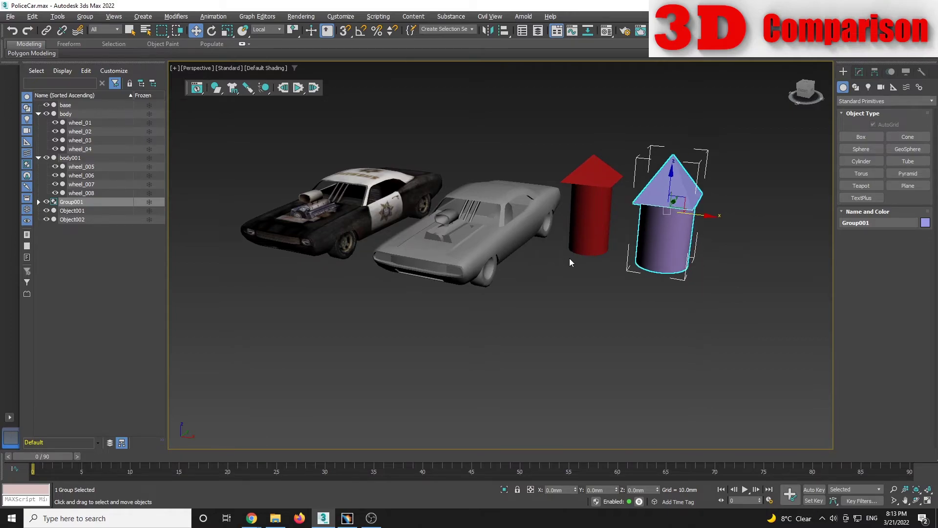
Step: Compare the red attached object base with Group001 in the scene list, expanding the group to inspect its cylinder and pyramid members
left_click(588, 225)
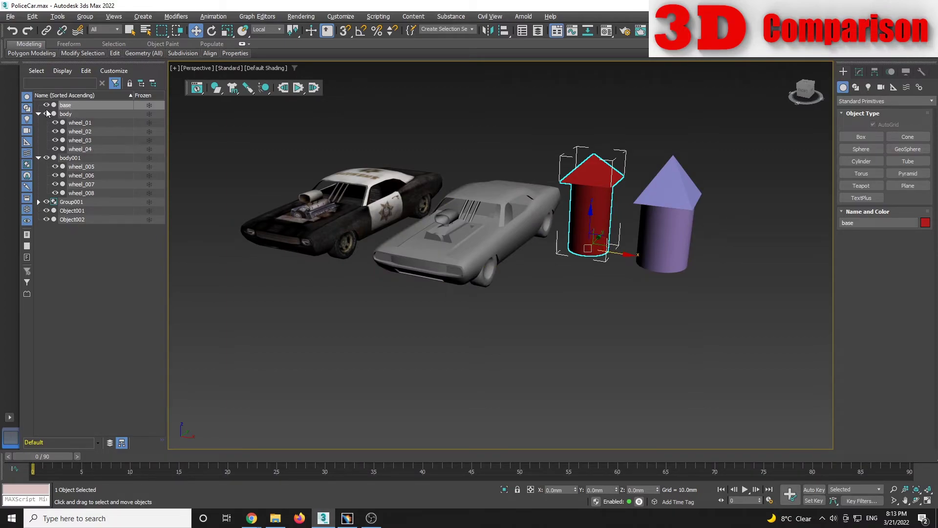
left_click(76, 106)
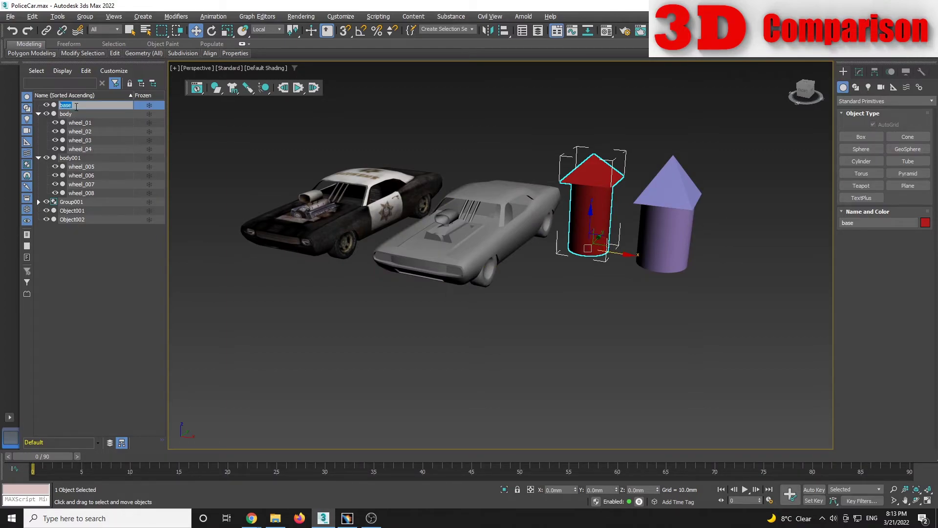
left_click(75, 204)
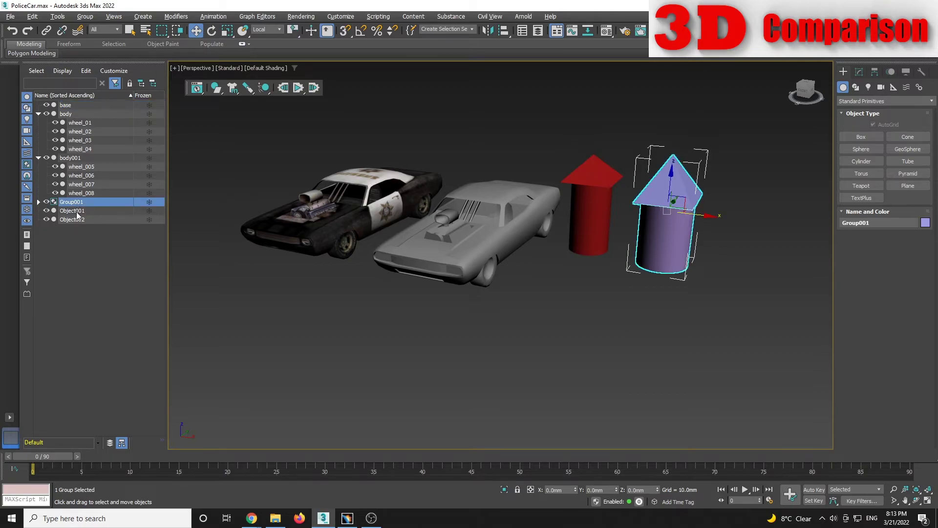
left_click(38, 202)
left_click(76, 212)
left_click(79, 220)
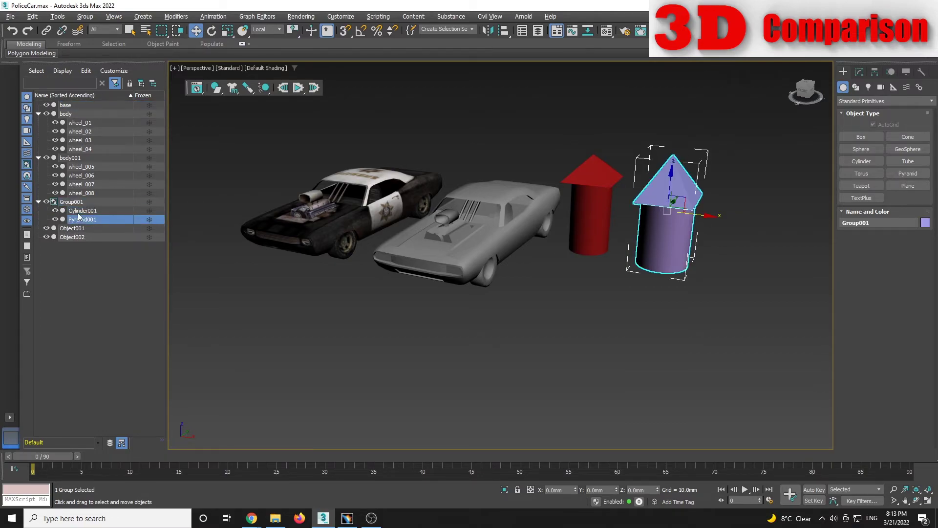
left_click(76, 212)
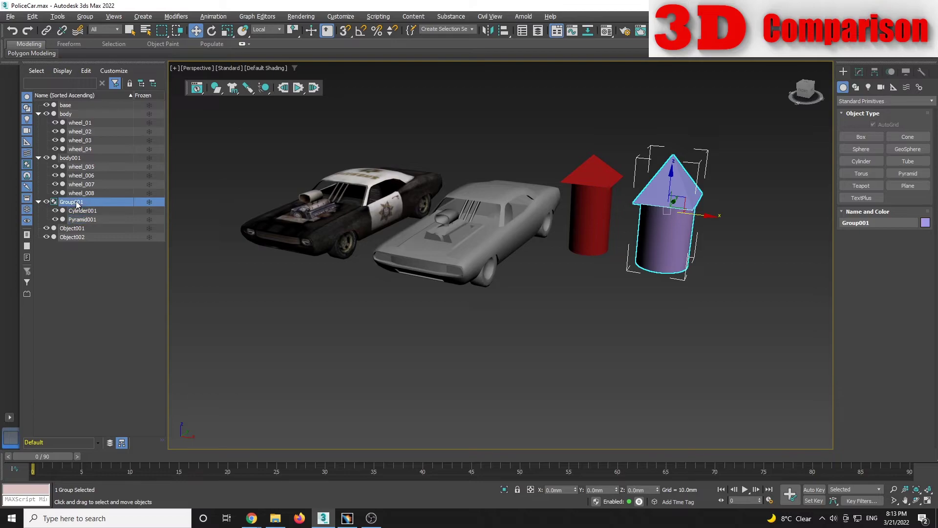
left_click(72, 105)
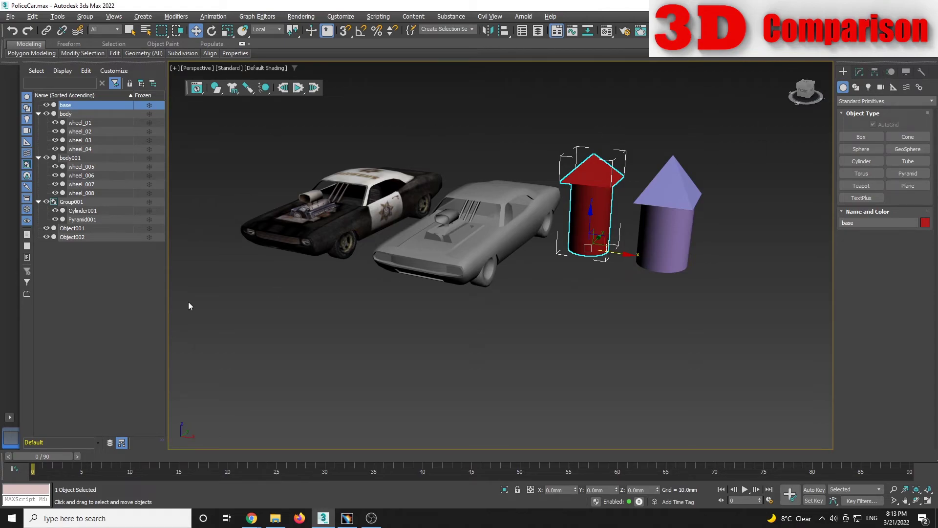
Step: Switch to the YouTube Studio comments in Chrome and read the reply about dividing imported parts into individual groups
left_click(252, 520)
left_click(198, 476)
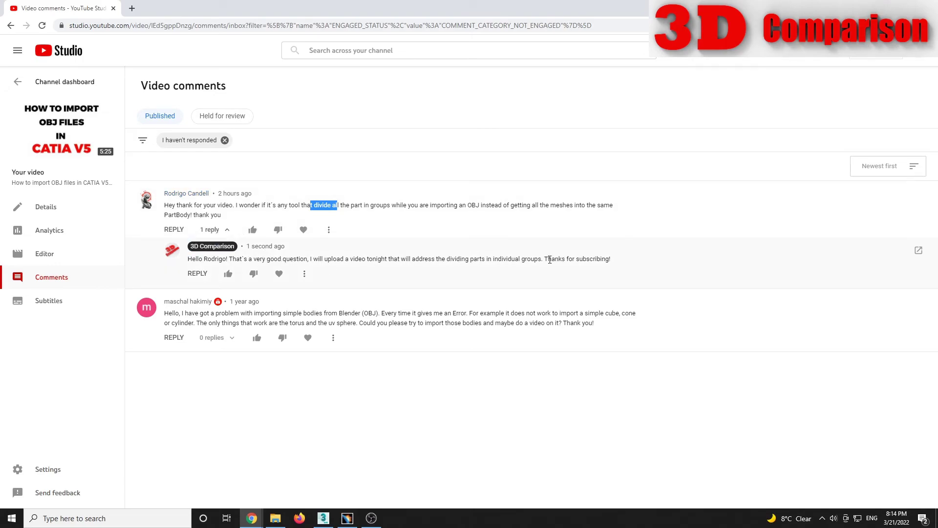
left_click_drag(544, 259, 638, 258)
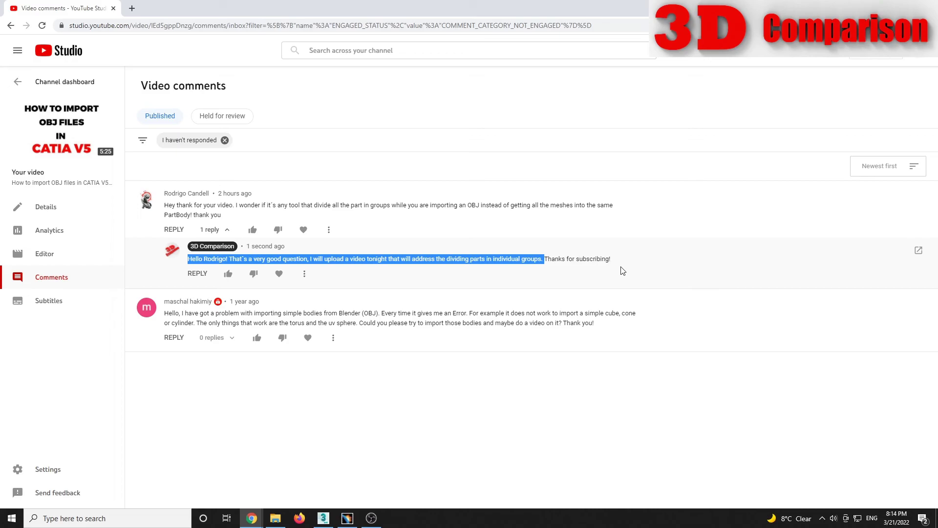
left_click(727, 267)
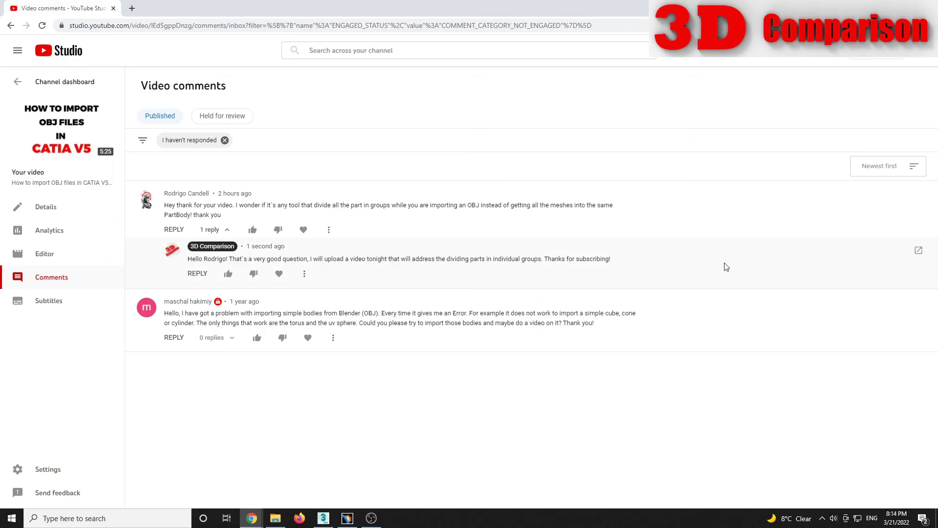